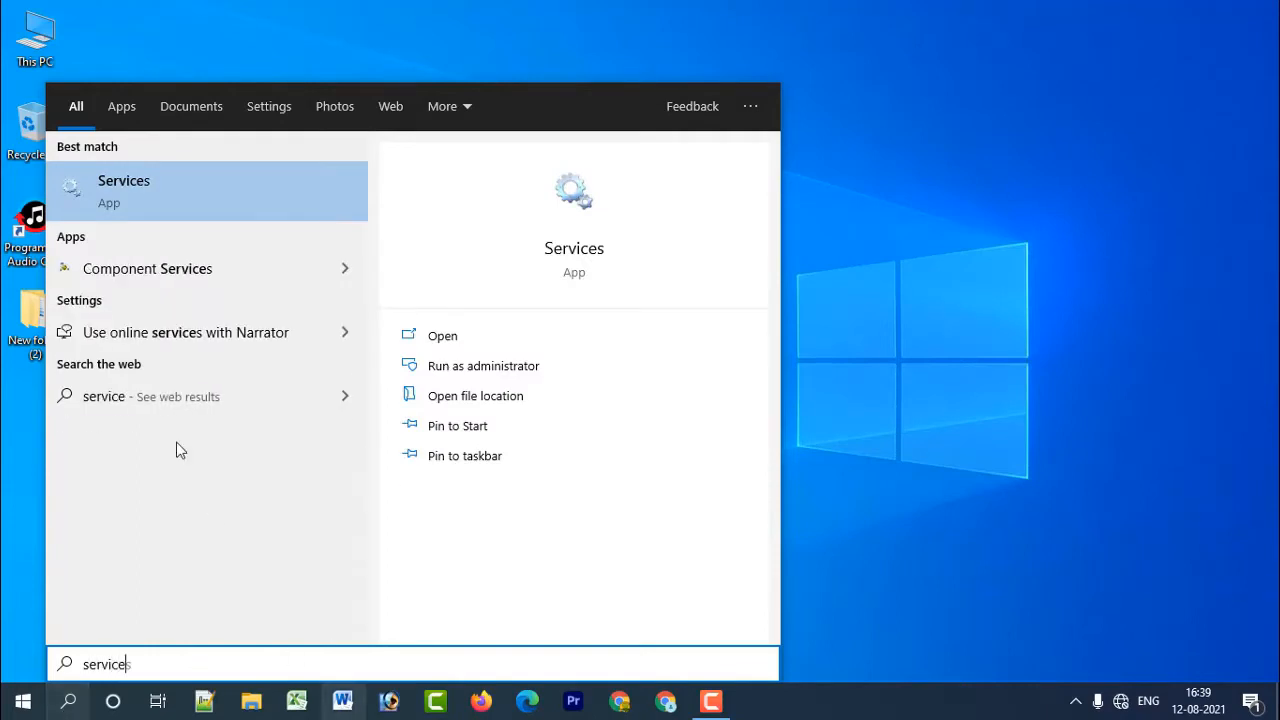
Open the Services console and bring up the properties of the Windows Update service.
left_click(175, 190)
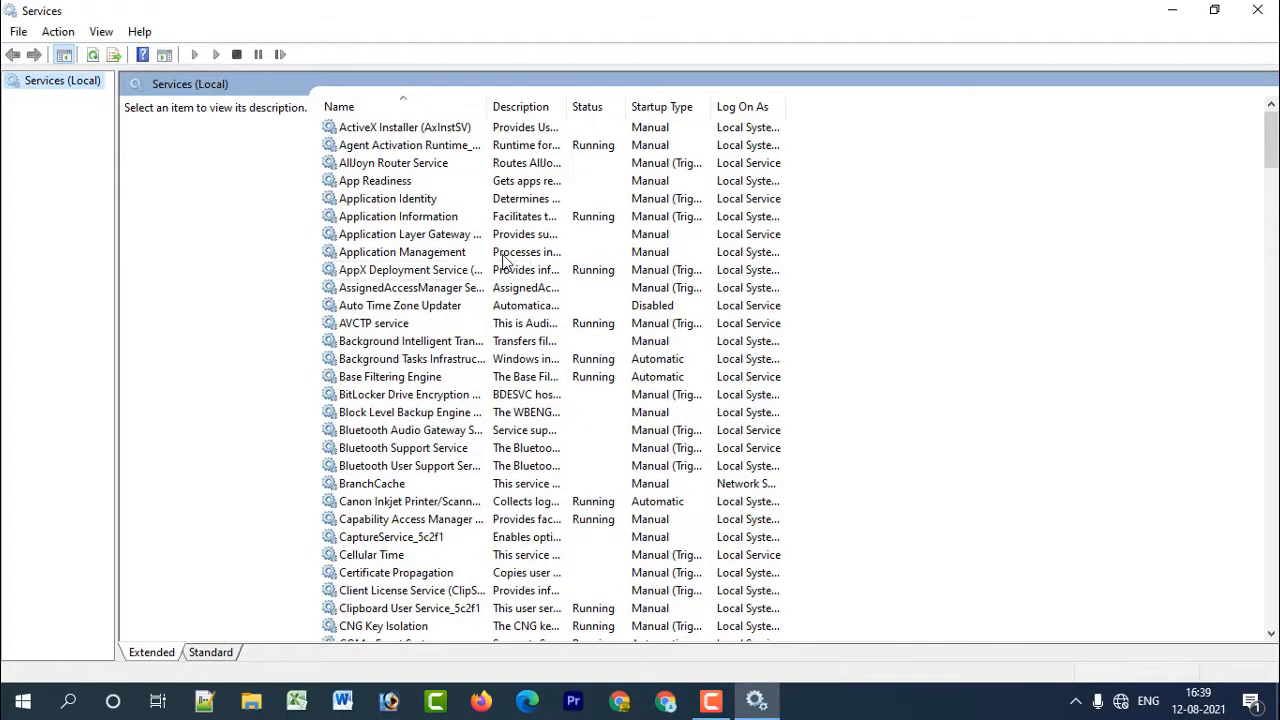
scroll(500, 268, "down", 4)
scroll(432, 300, "down", 5)
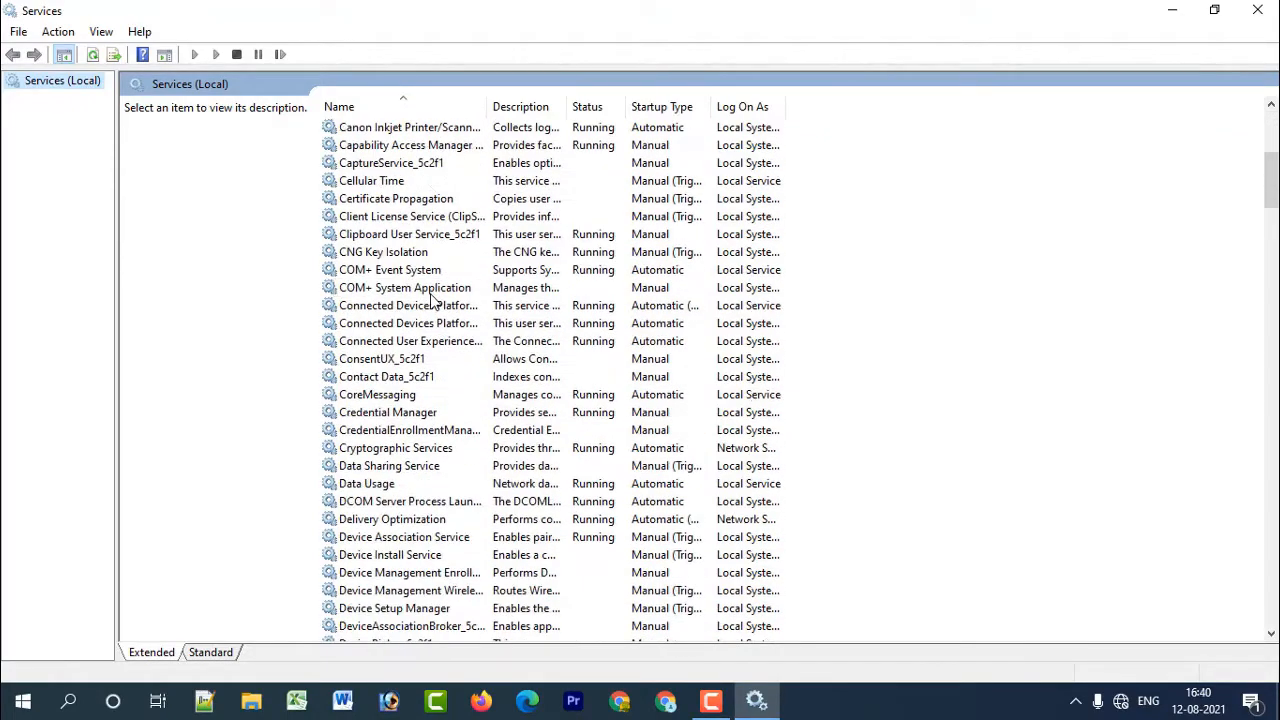
scroll(400, 480, "down", 2)
scroll(405, 525, "down", 4)
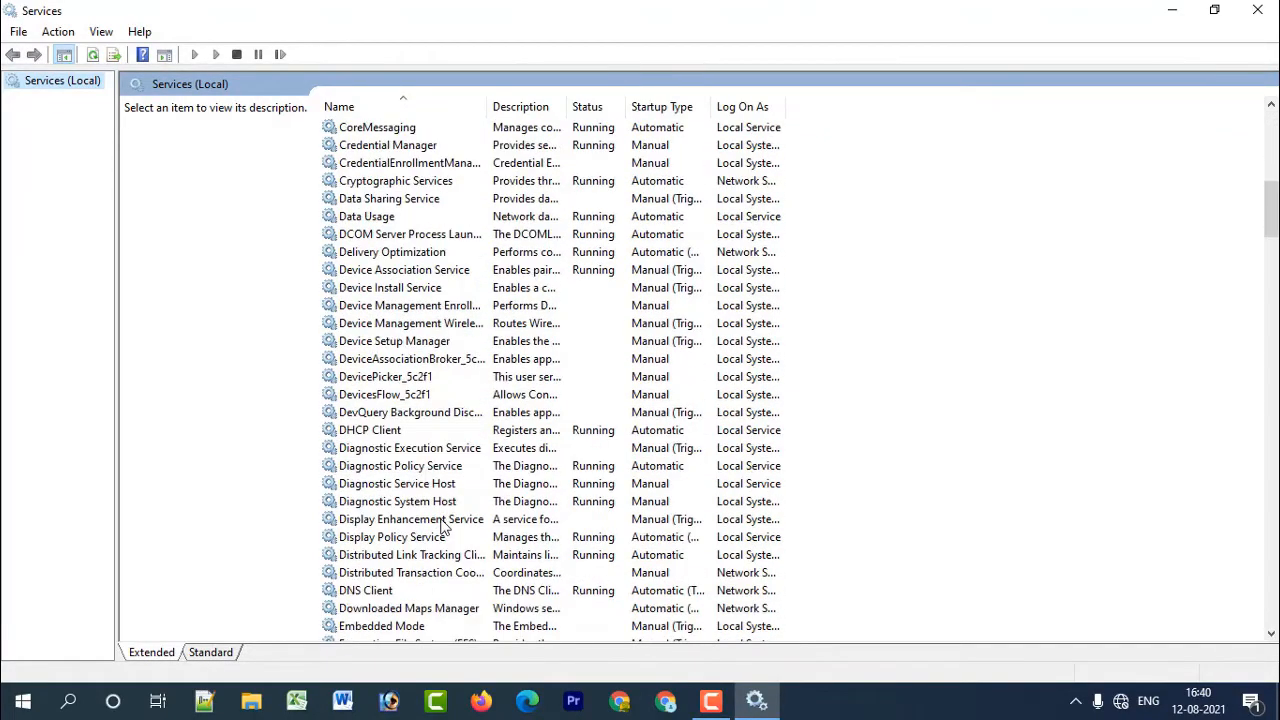
scroll(415, 525, "down", 2)
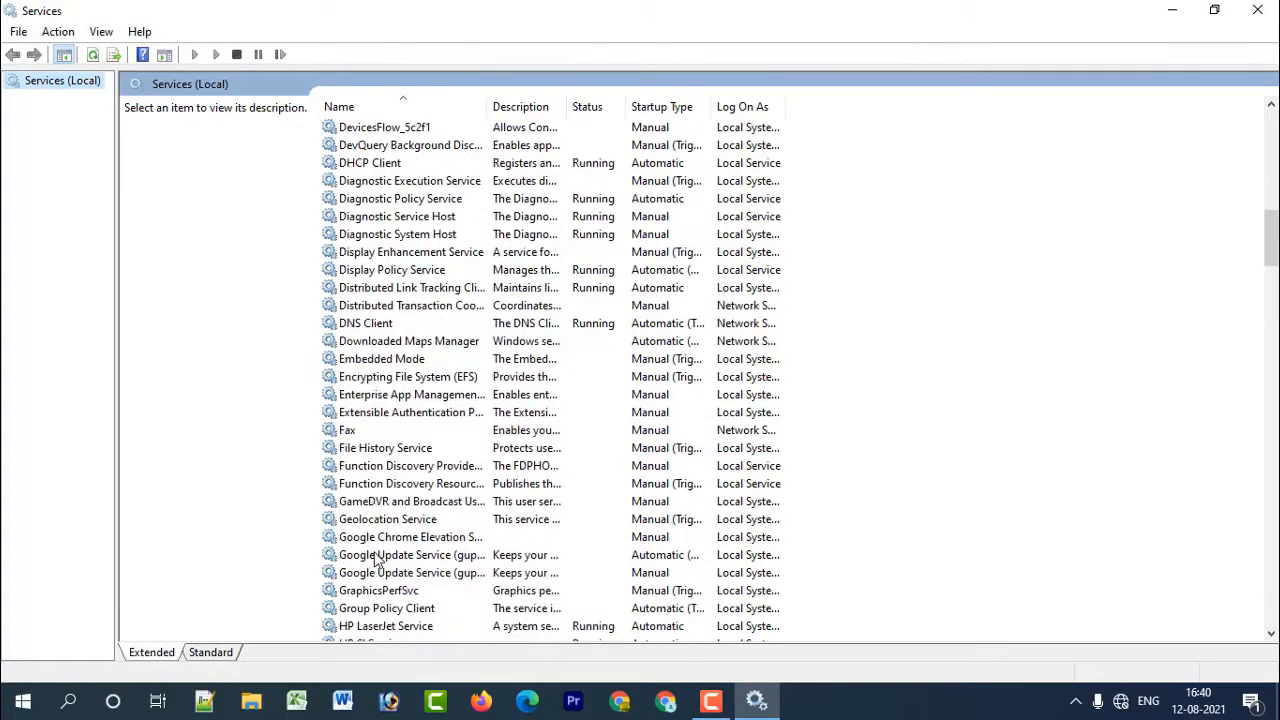
scroll(405, 540, "down", 3)
scroll(435, 535, "down", 7)
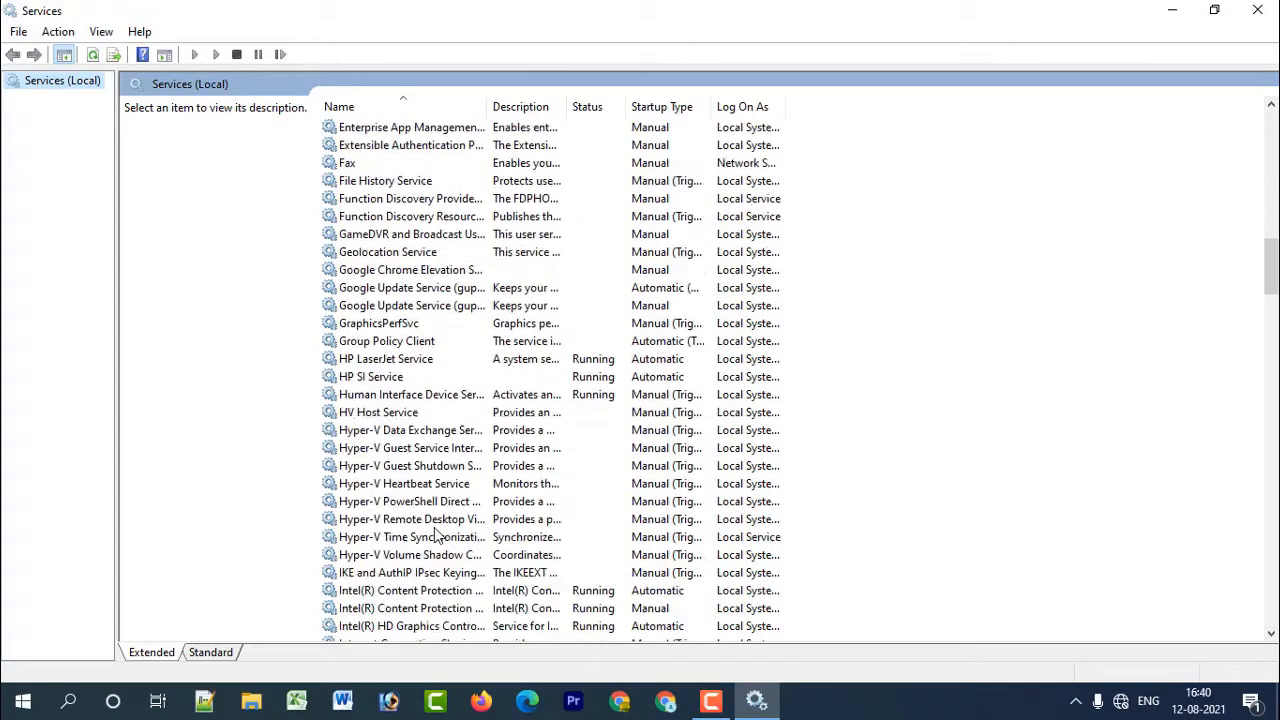
scroll(435, 535, "down", 12)
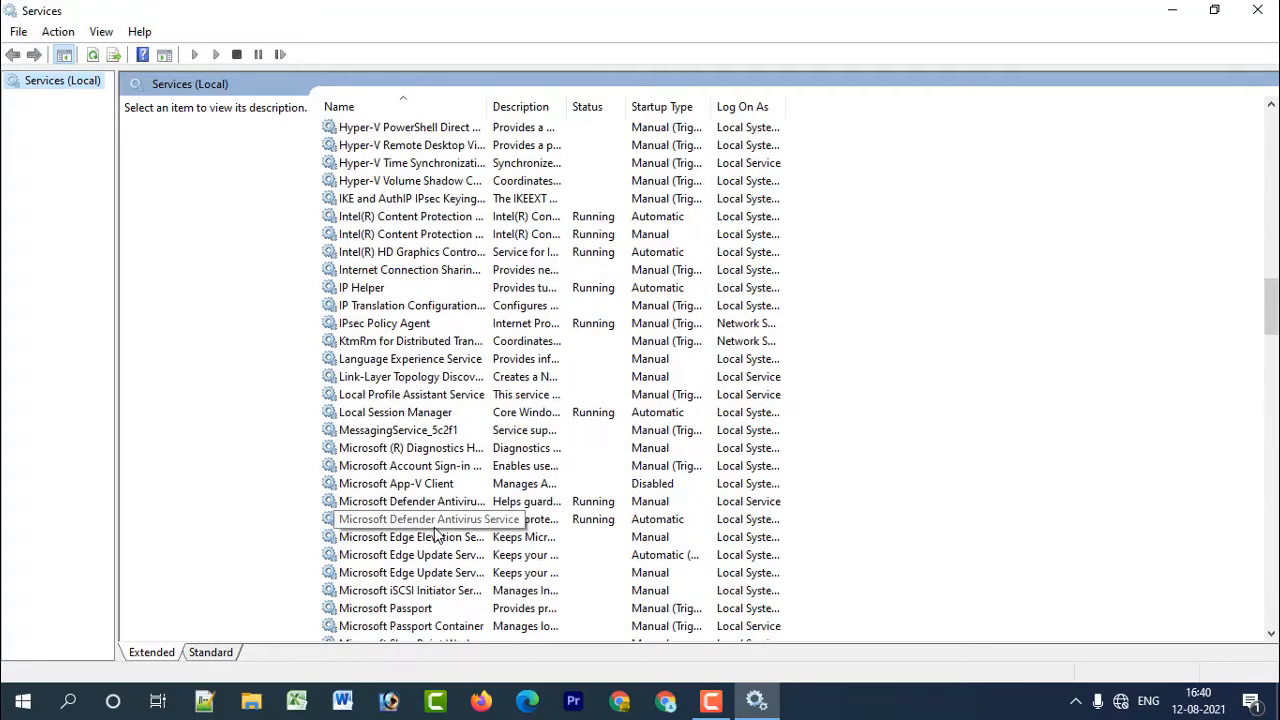
scroll(435, 535, "down", 20)
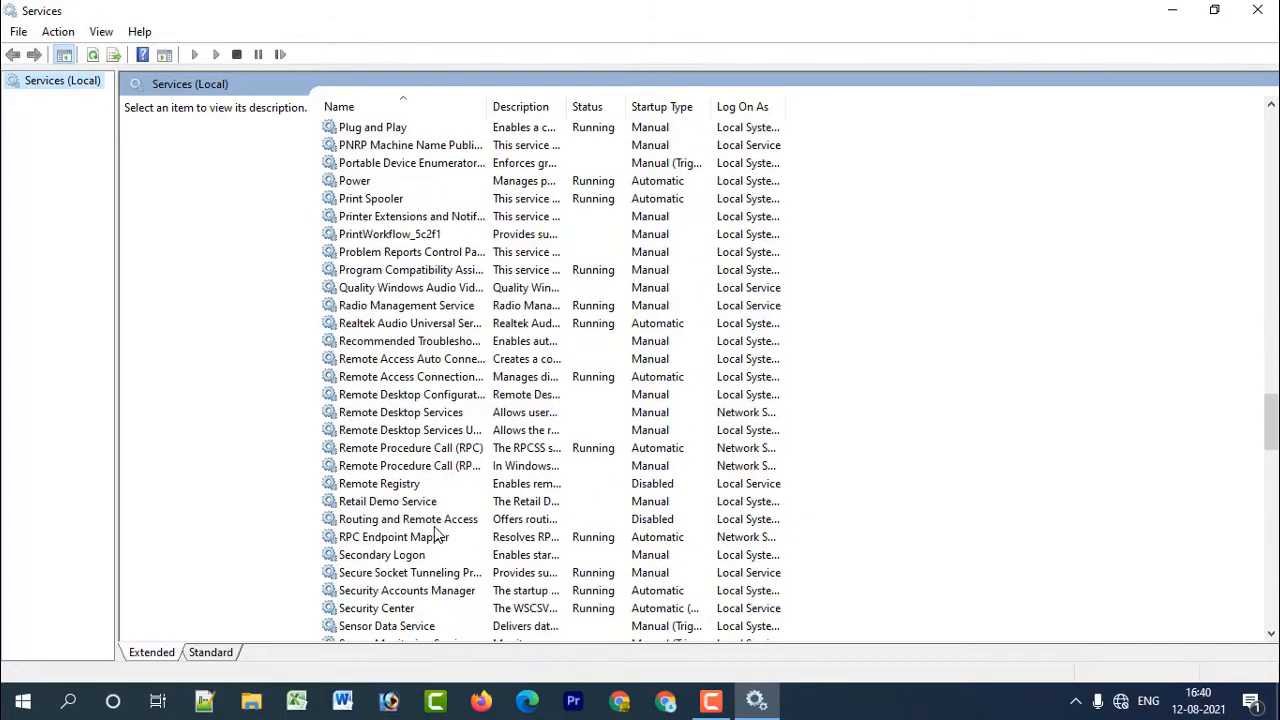
scroll(434, 528, "down", 8)
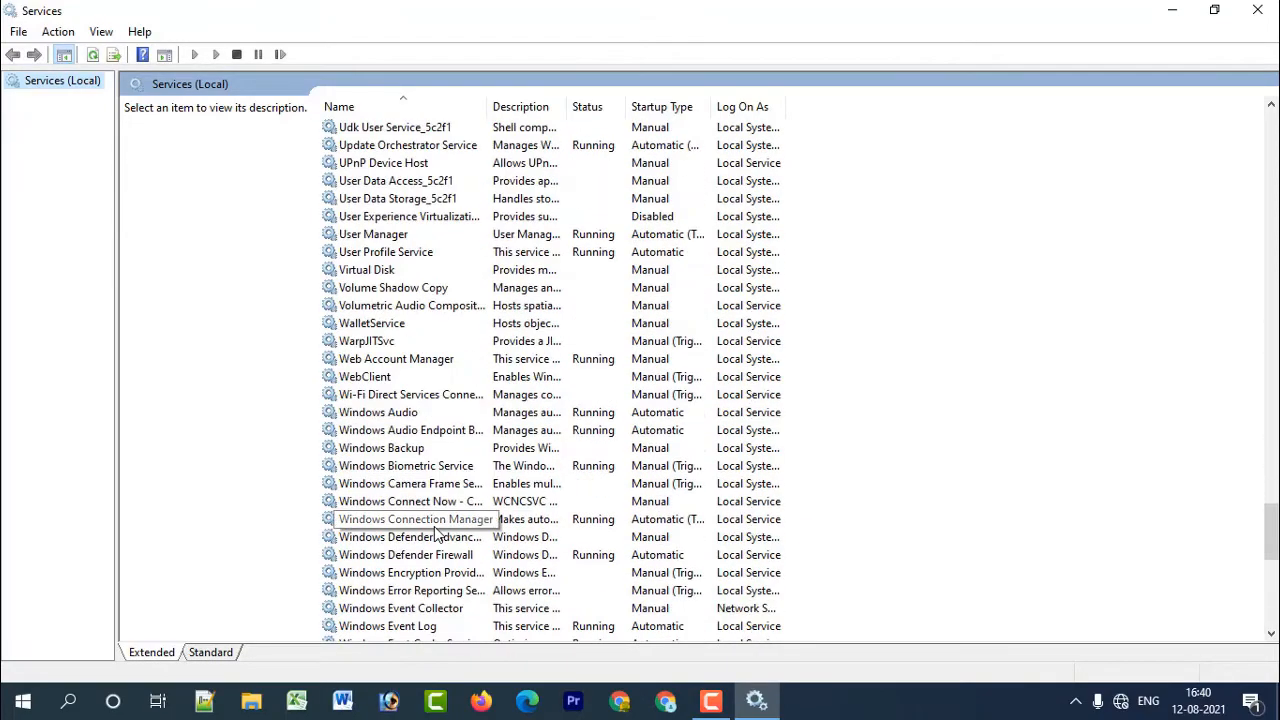
scroll(434, 526, "down", 7)
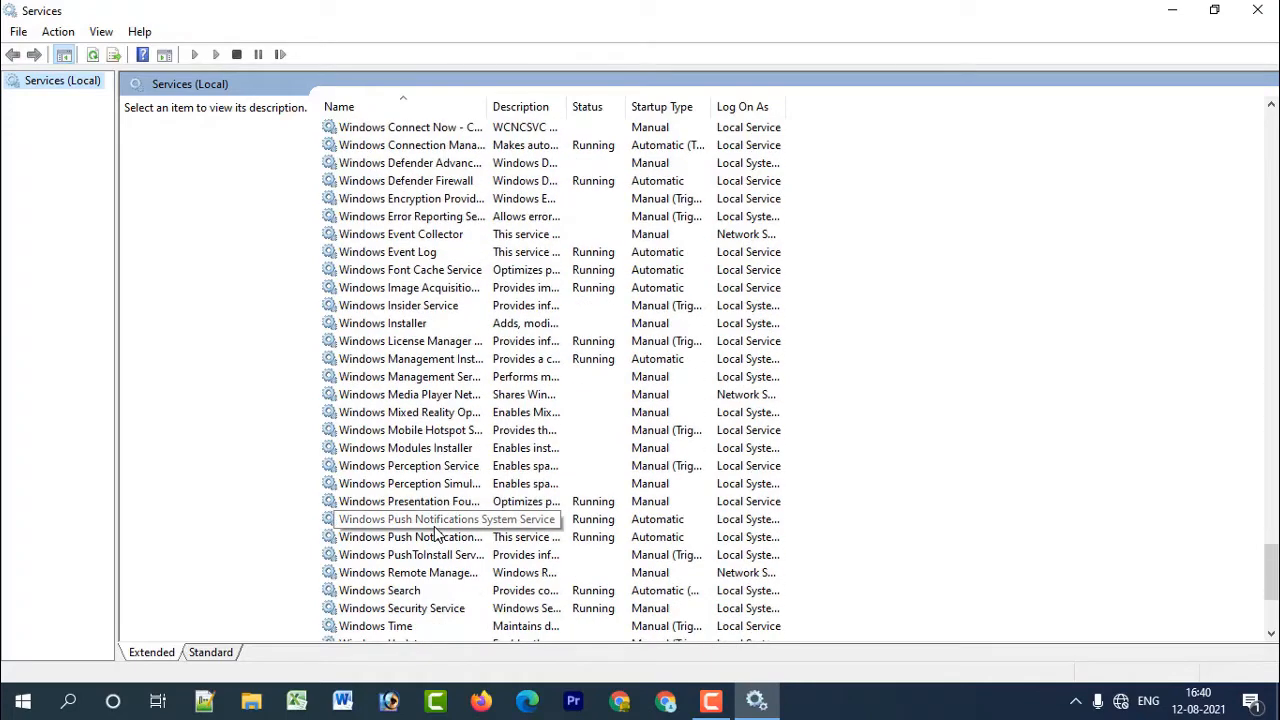
scroll(434, 530, "down", 2)
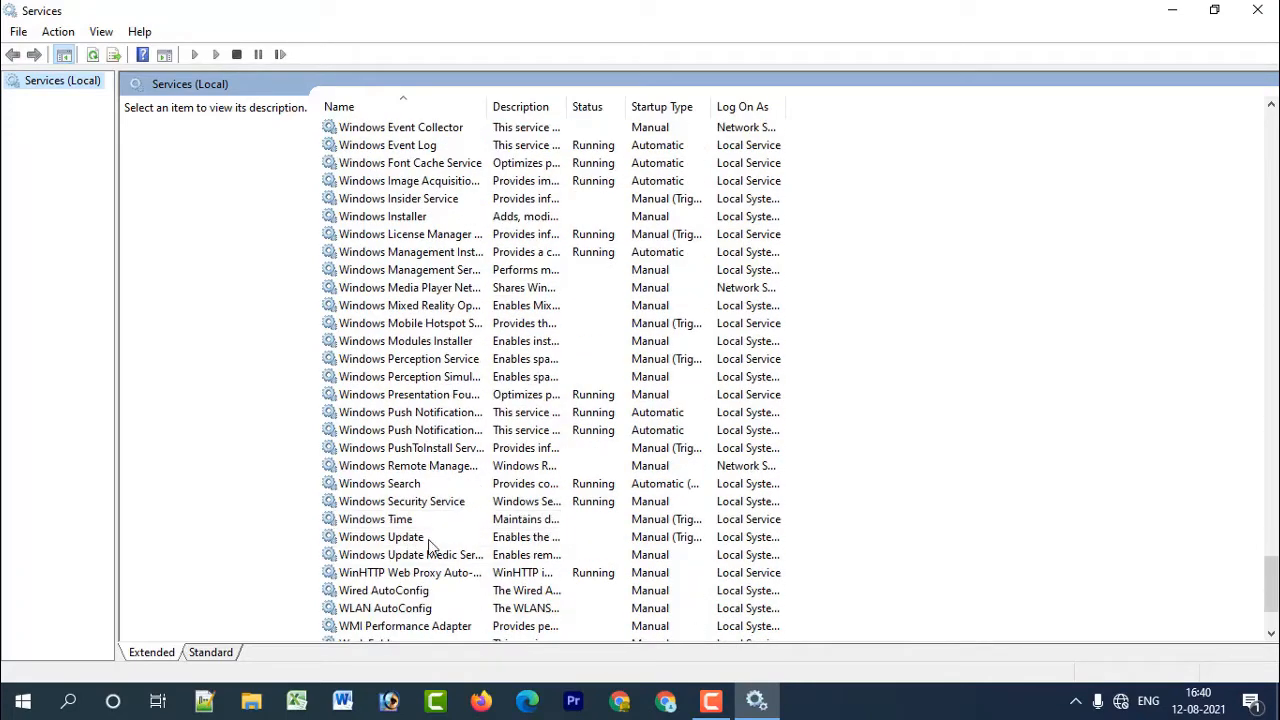
left_click(409, 538)
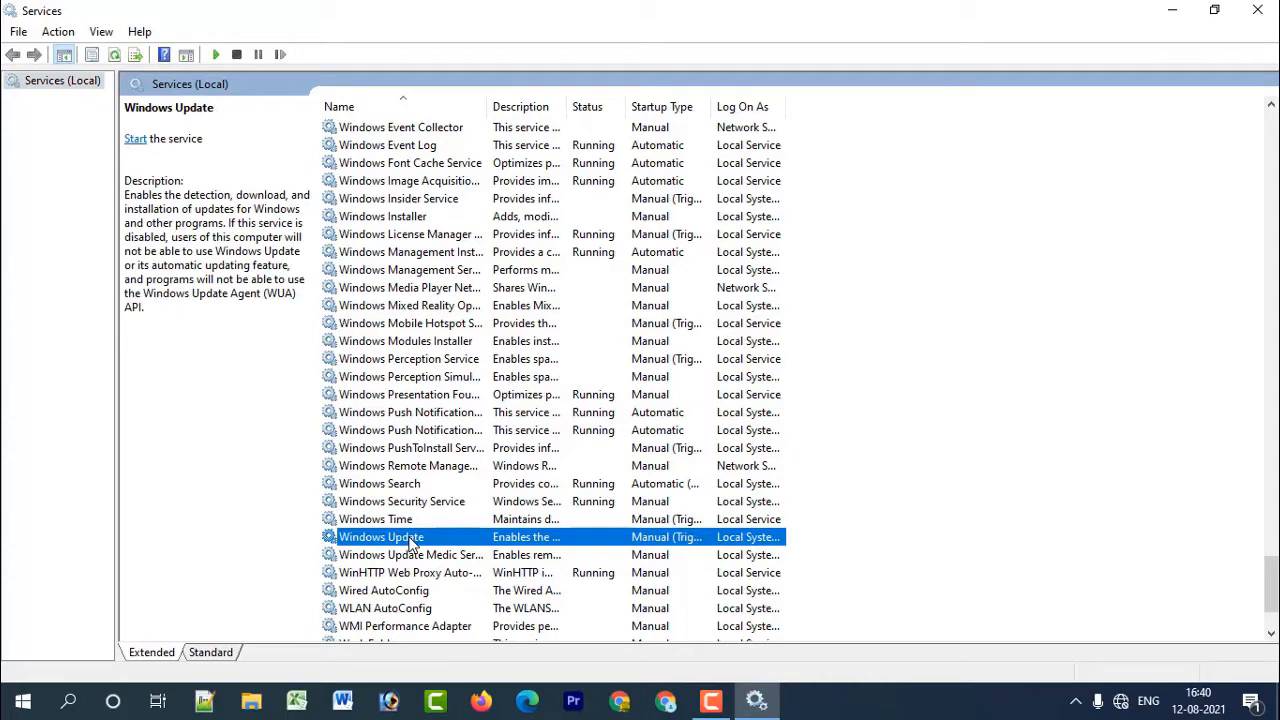
right_click(409, 540)
left_click(462, 495)
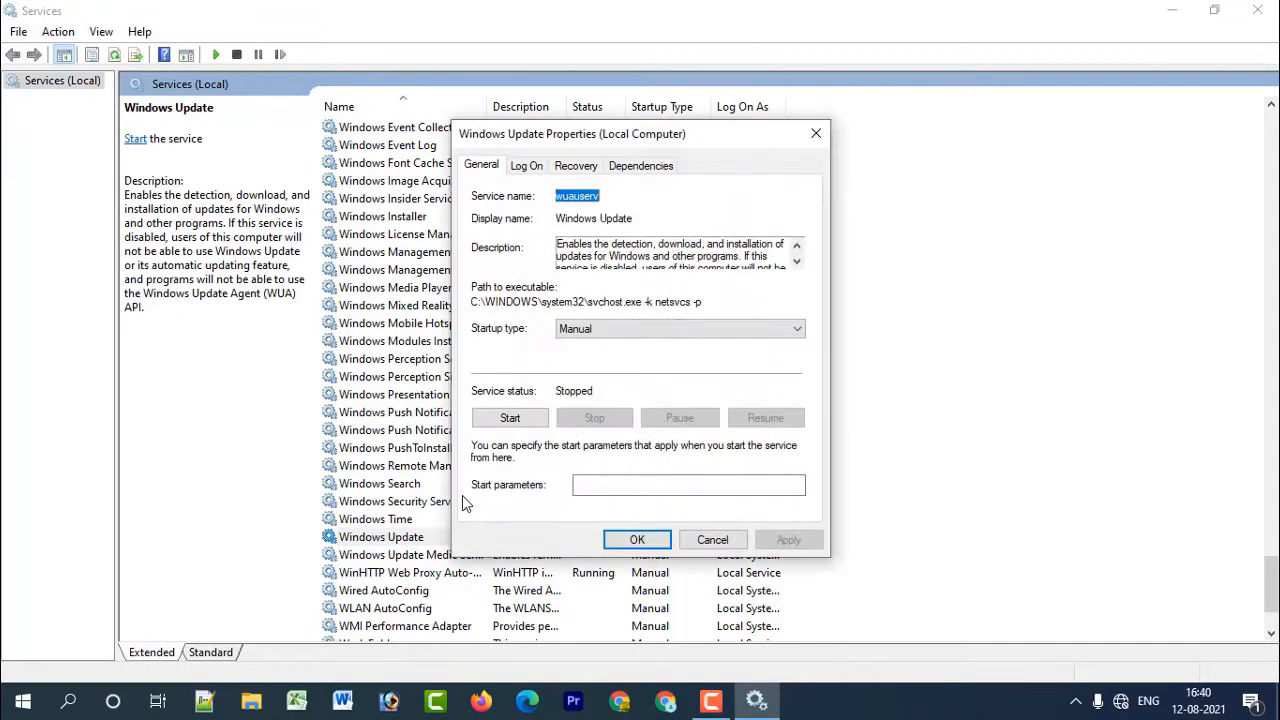
Set the Windows Update startup type to Disabled, start and stop the service, and apply the change.
left_click(614, 326)
left_click(588, 386)
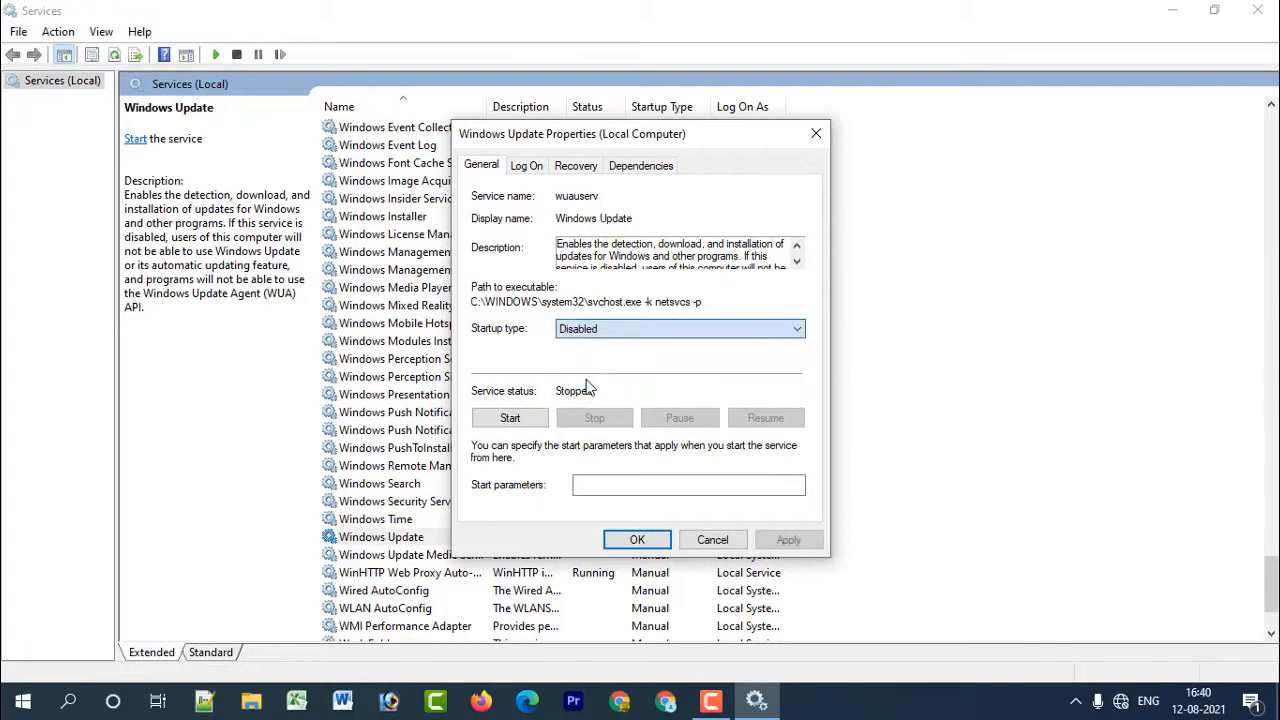
left_click(512, 421)
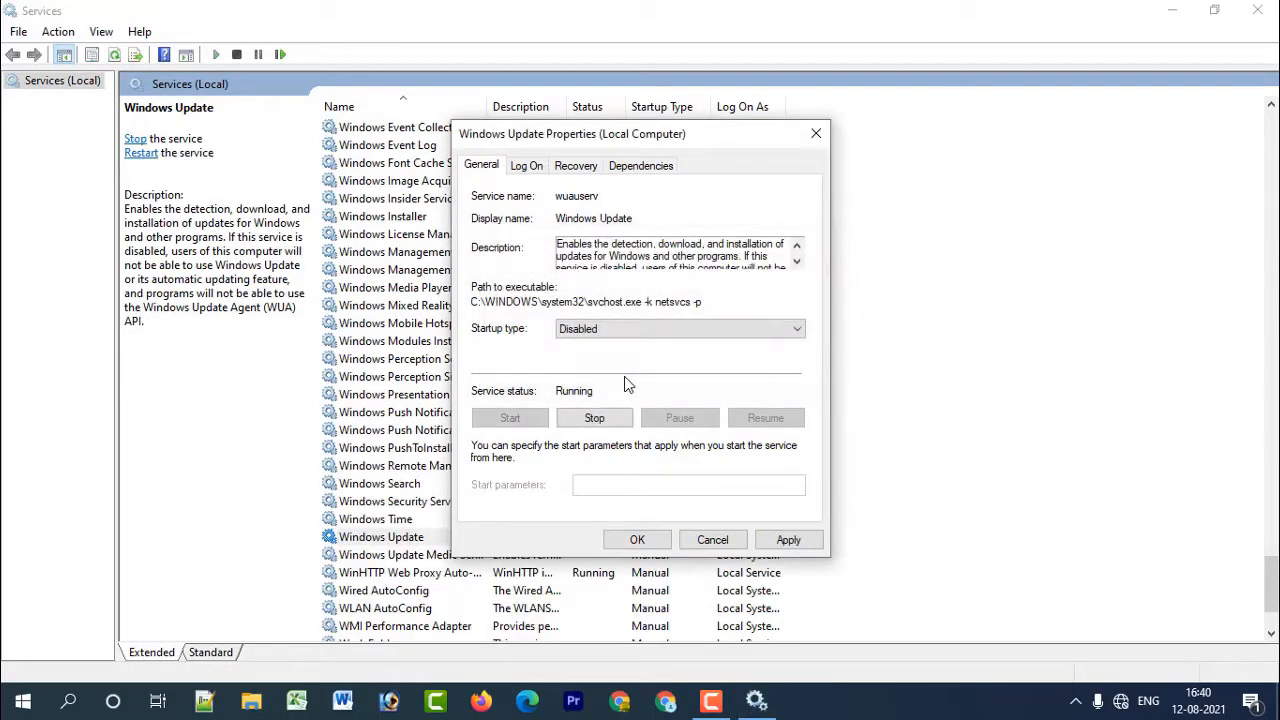
left_click(596, 418)
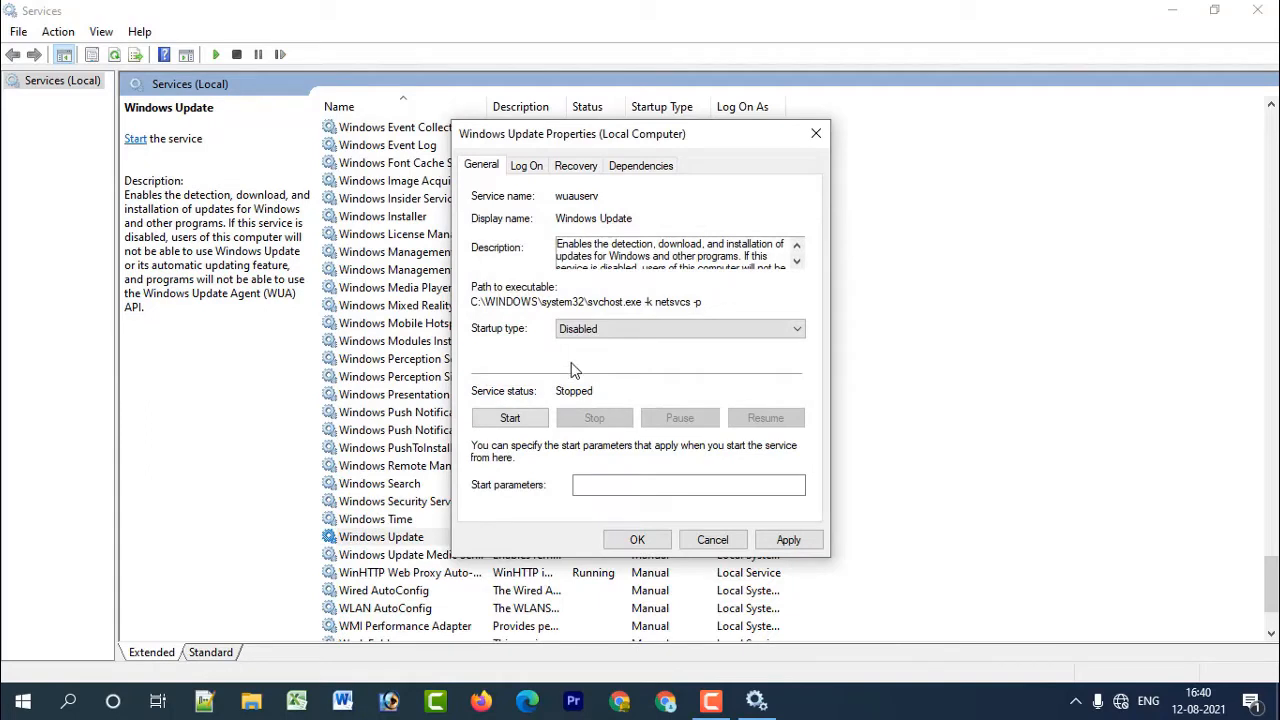
left_click(788, 540)
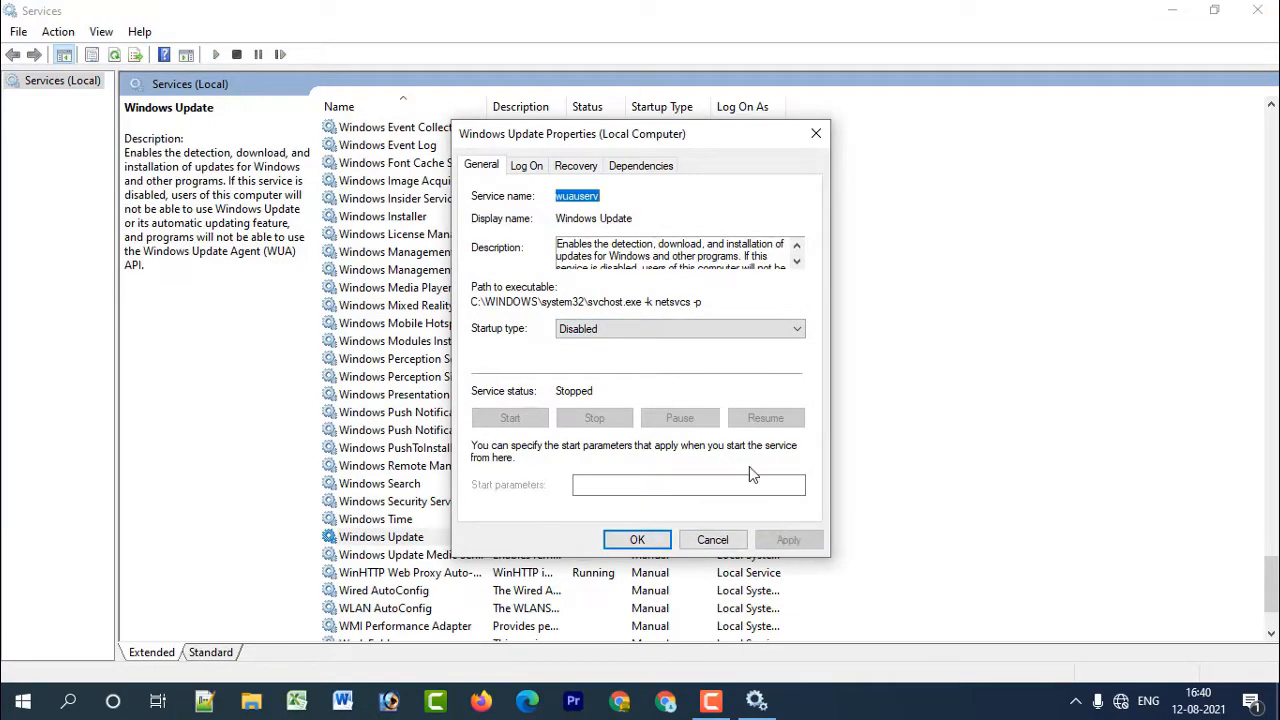
In the Windows Update recovery settings, set First failure to Take No Action and Reset fail count after to 365 days, and apply.
left_click(535, 165)
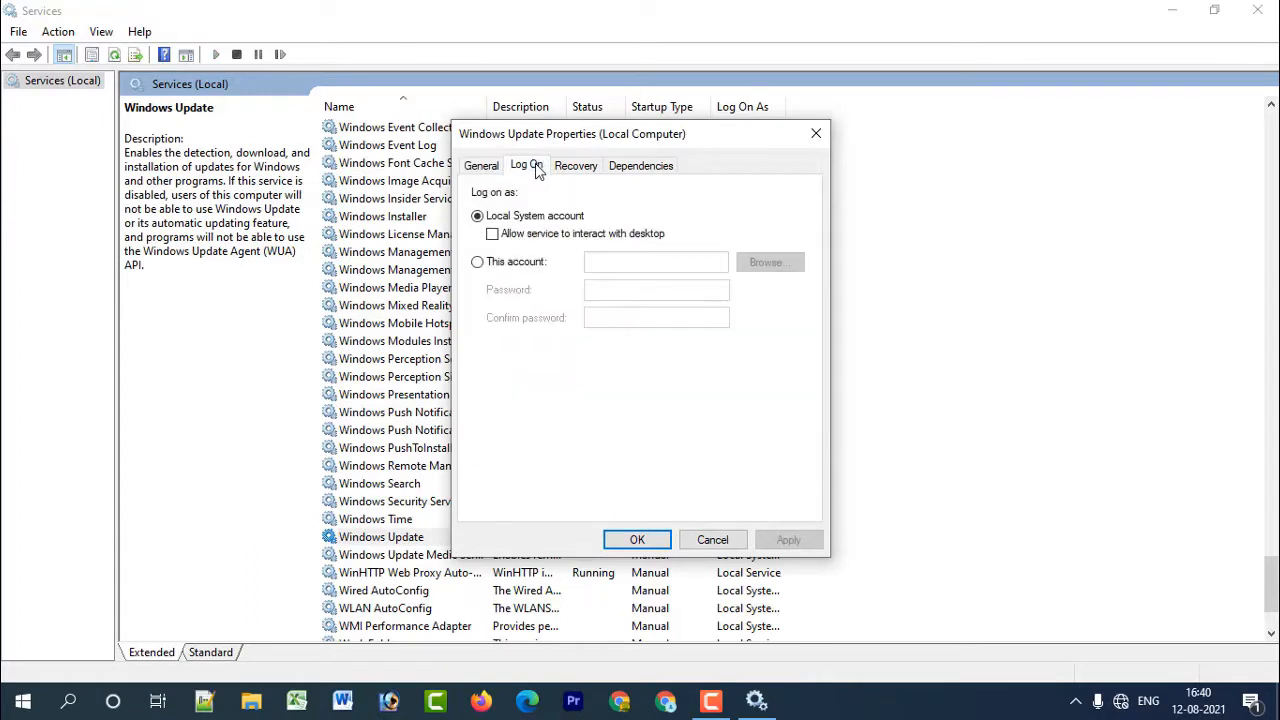
left_click(589, 170)
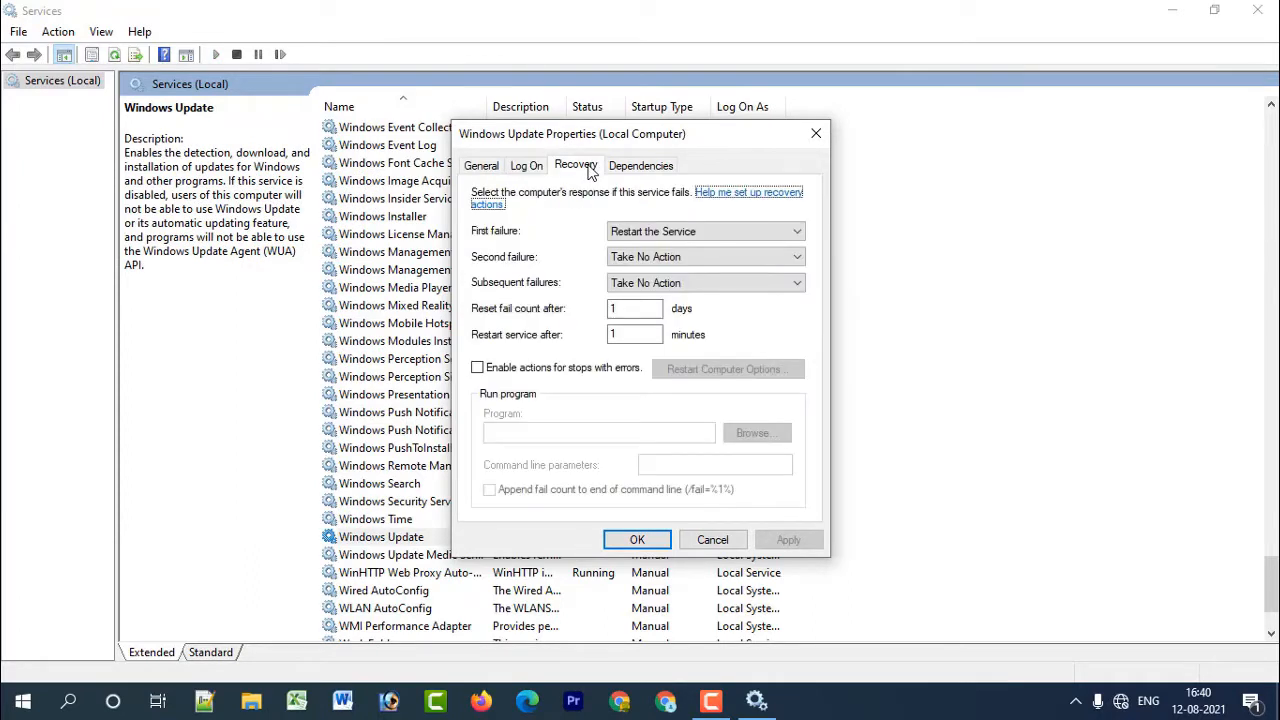
left_click(665, 234)
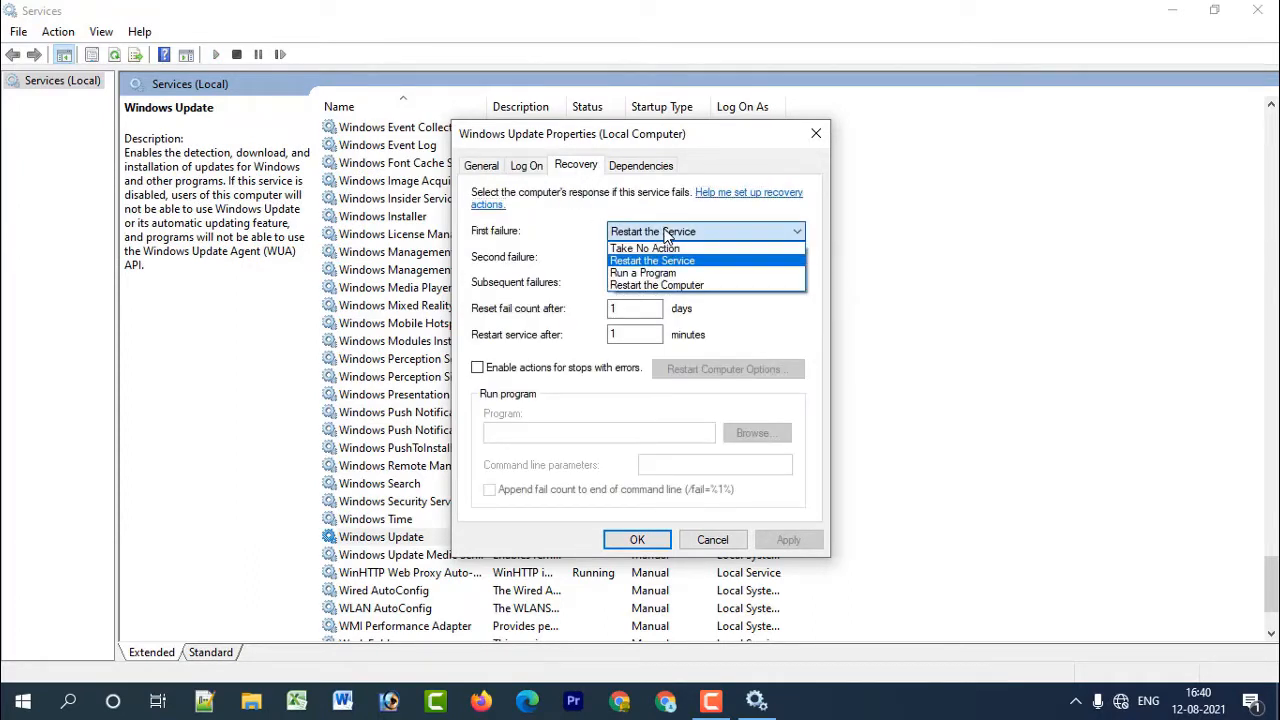
left_click(746, 248)
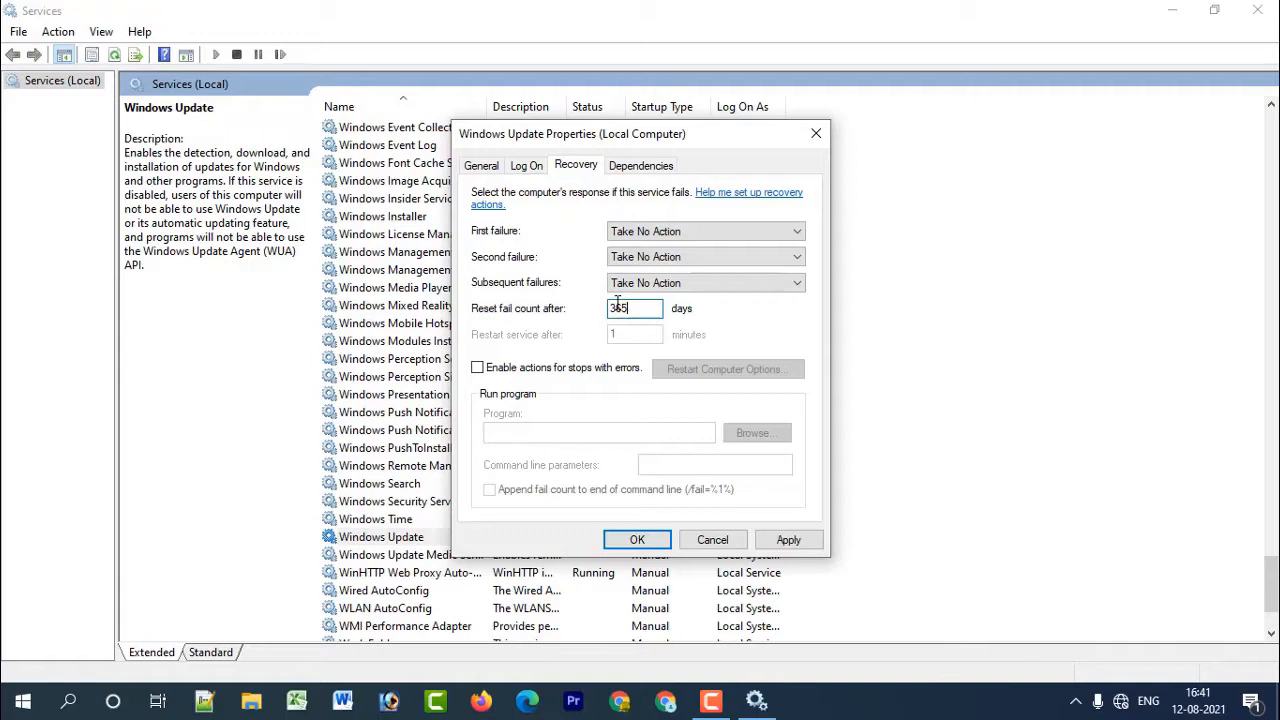
left_click(790, 541)
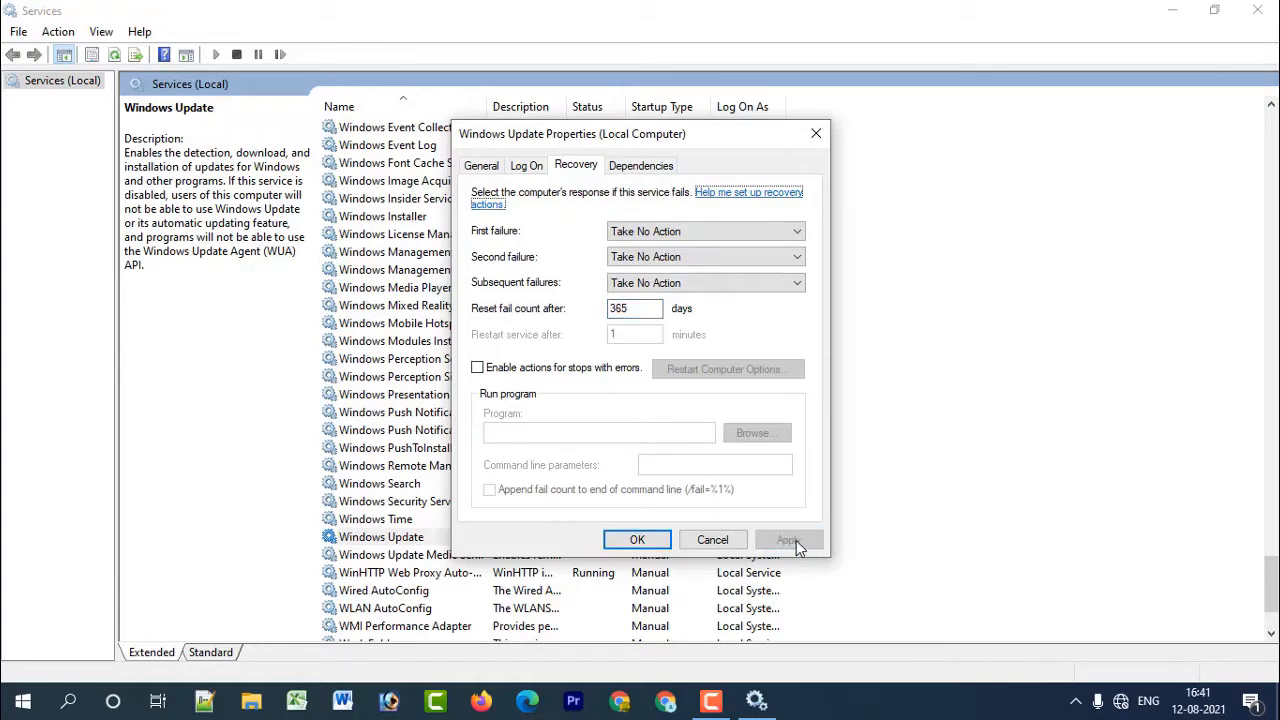
Review the Windows Update service's dependencies, log-on and general settings, and close its properties.
left_click(622, 164)
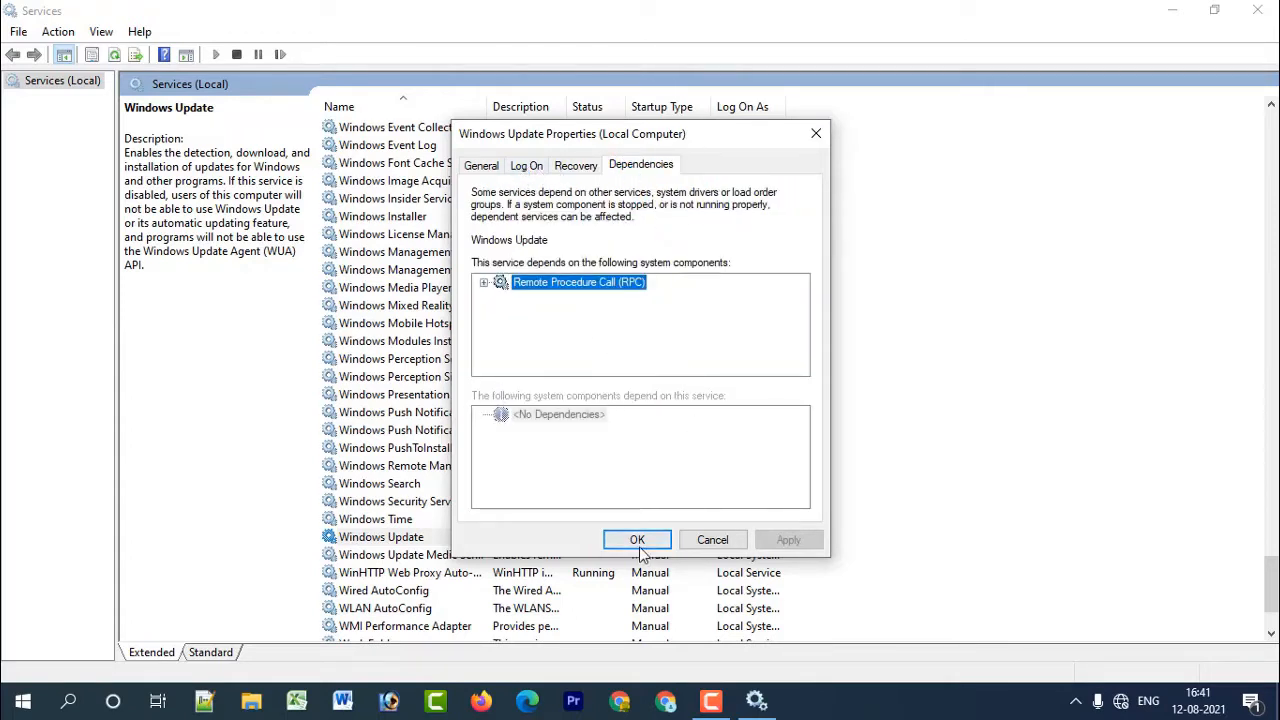
left_click(520, 165)
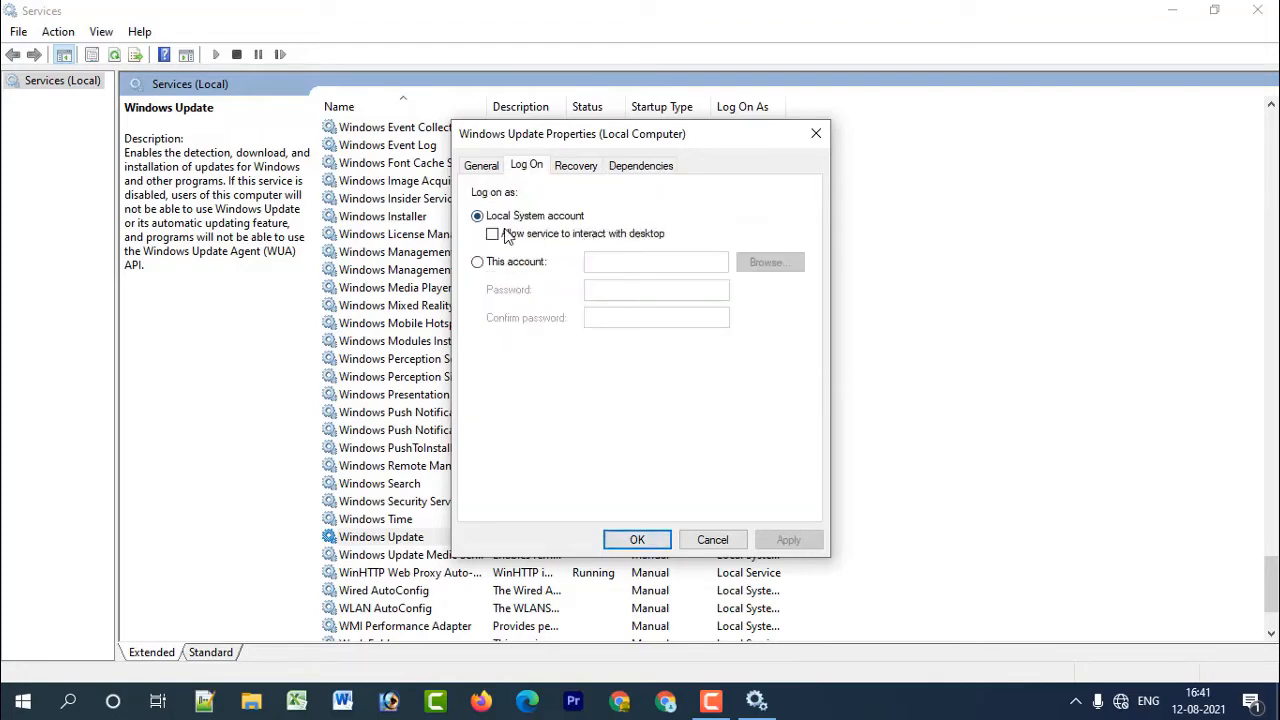
left_click(484, 166)
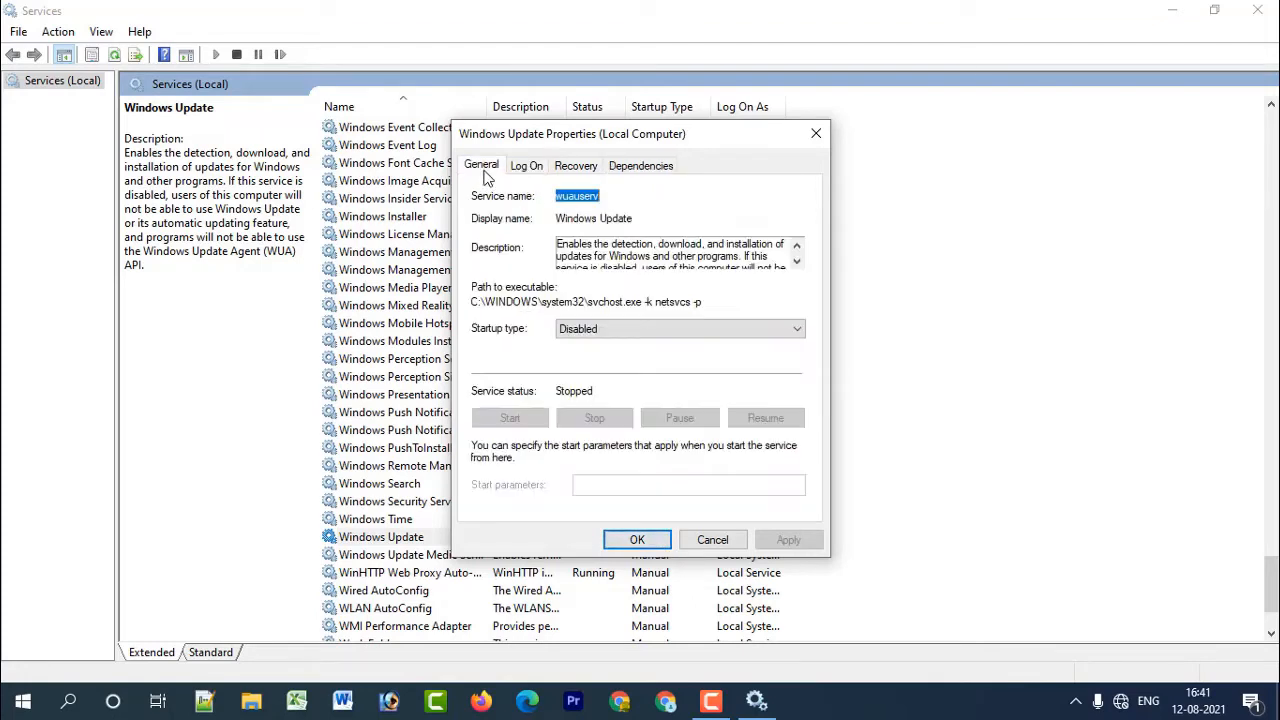
left_click(637, 540)
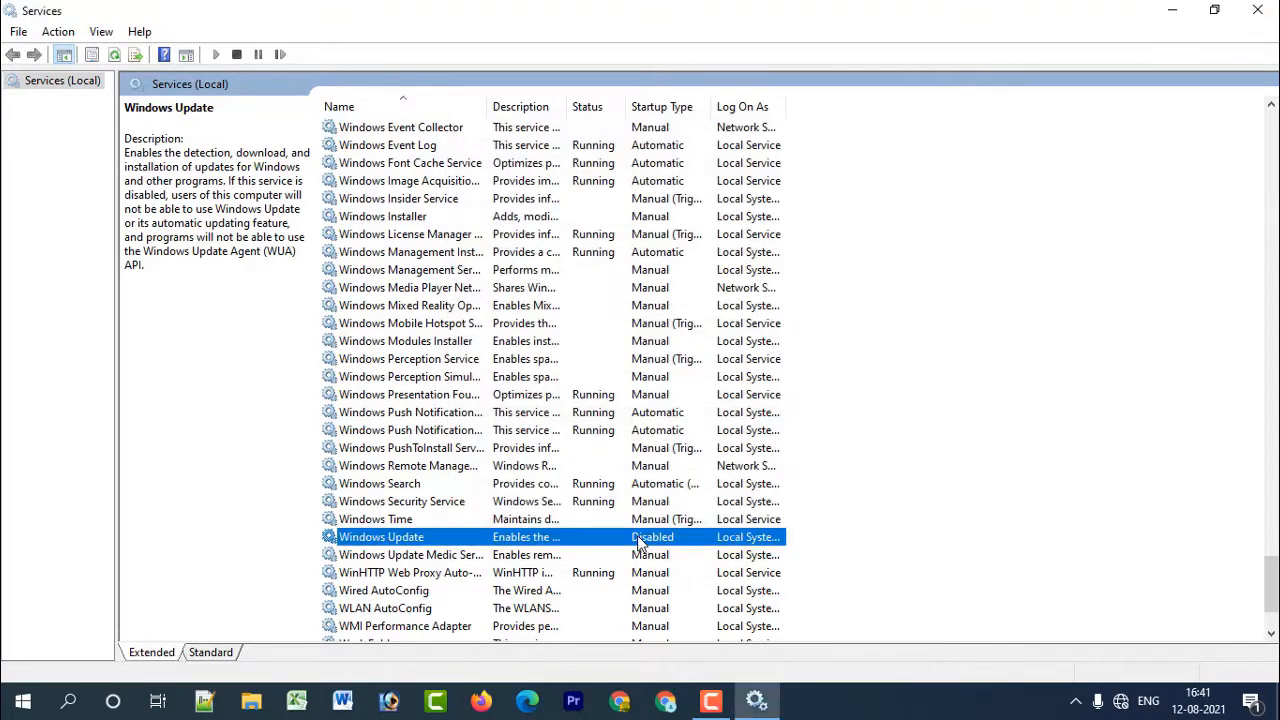
Try to set the Windows Update Medic Service's startup type to Disabled, starting and stopping the service before applying, and close its properties.
left_click(459, 556)
double_click(459, 556)
left_click(605, 330)
left_click(595, 378)
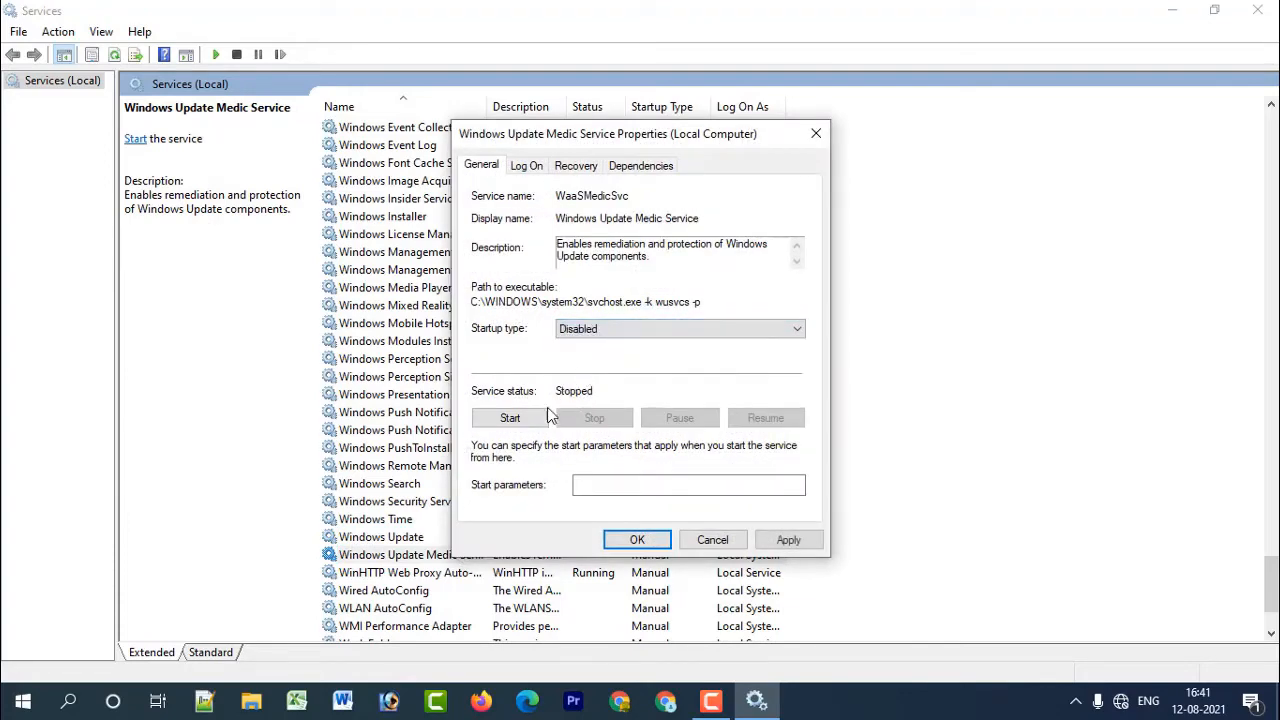
left_click(510, 418)
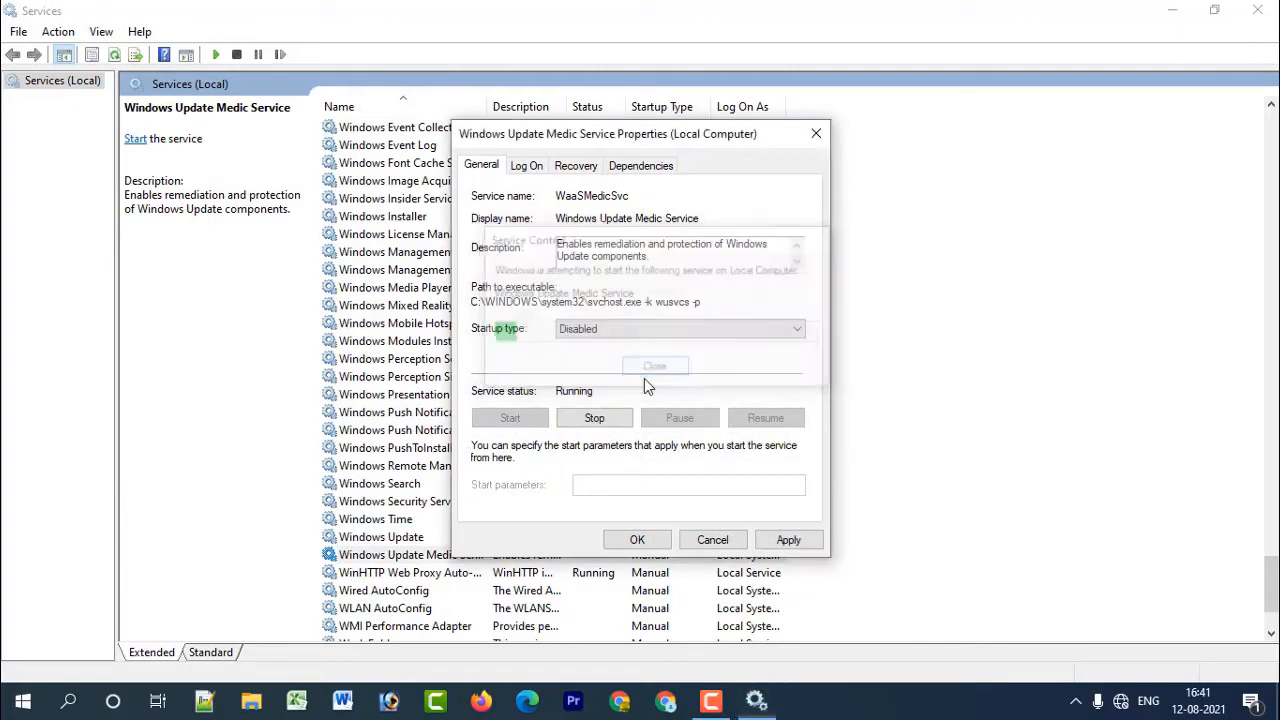
left_click(592, 418)
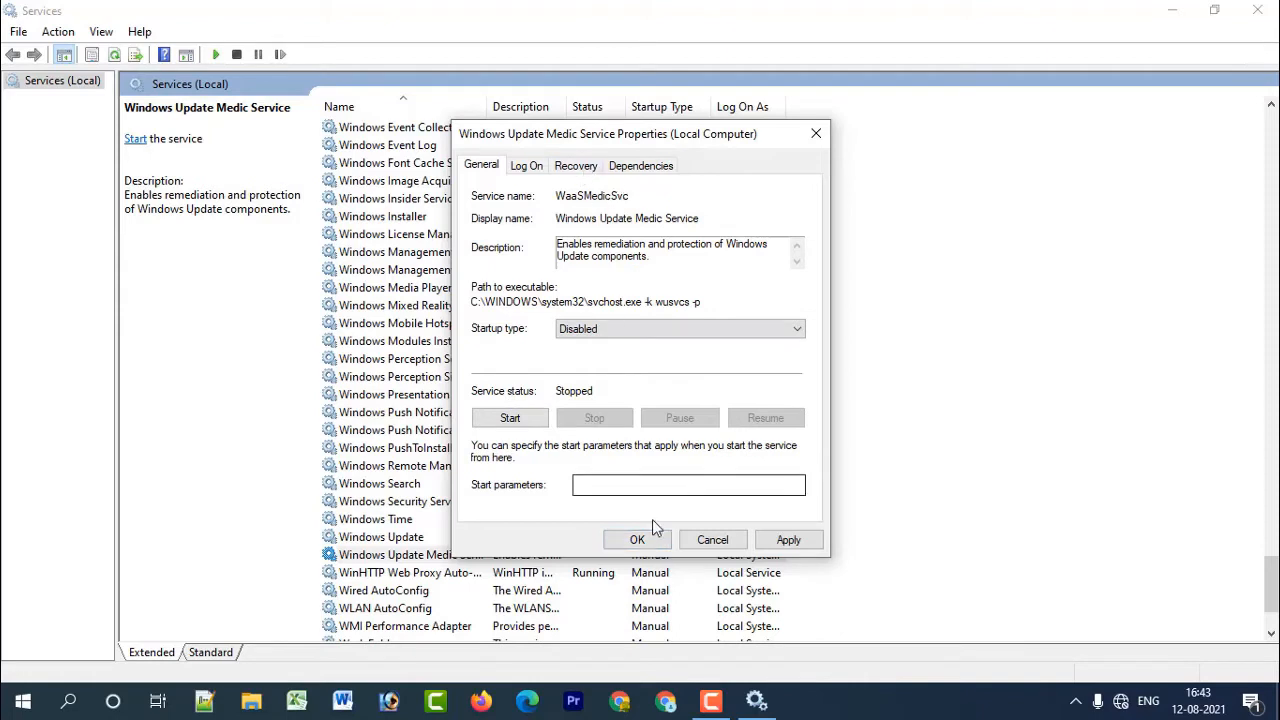
left_click(637, 540)
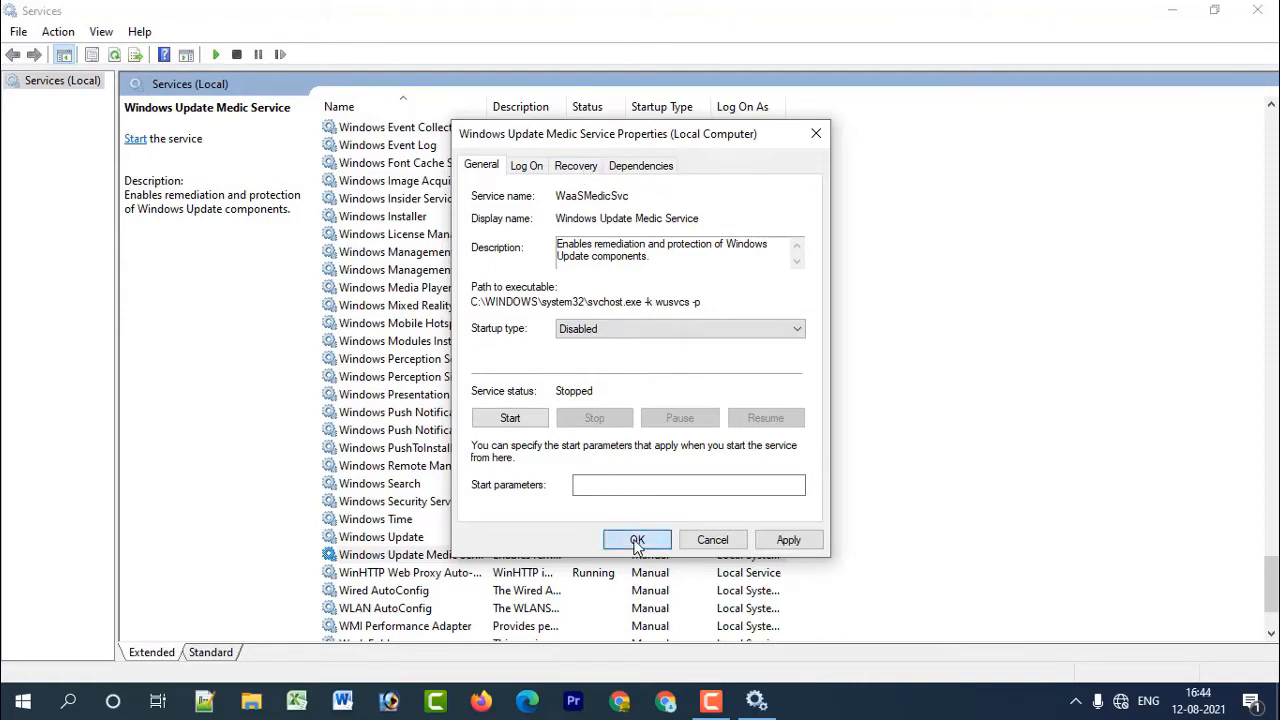
left_click(668, 418)
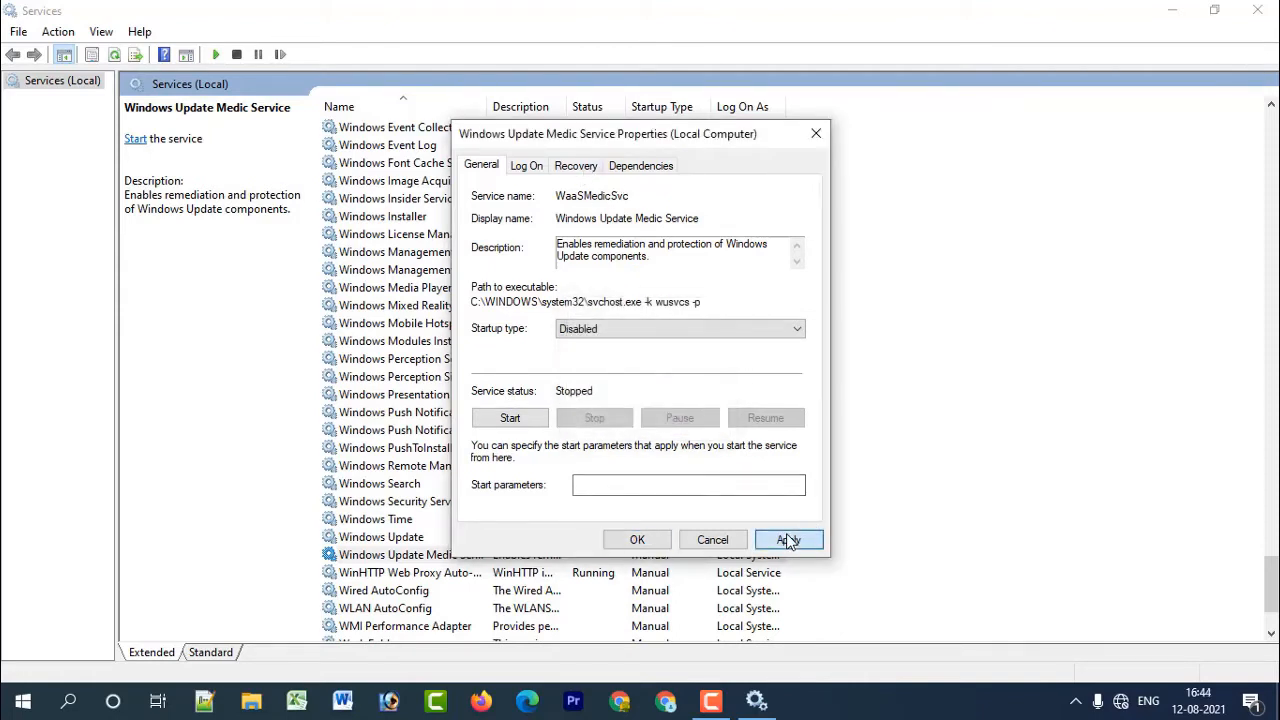
left_click(786, 538)
left_click(686, 497)
left_click(809, 136)
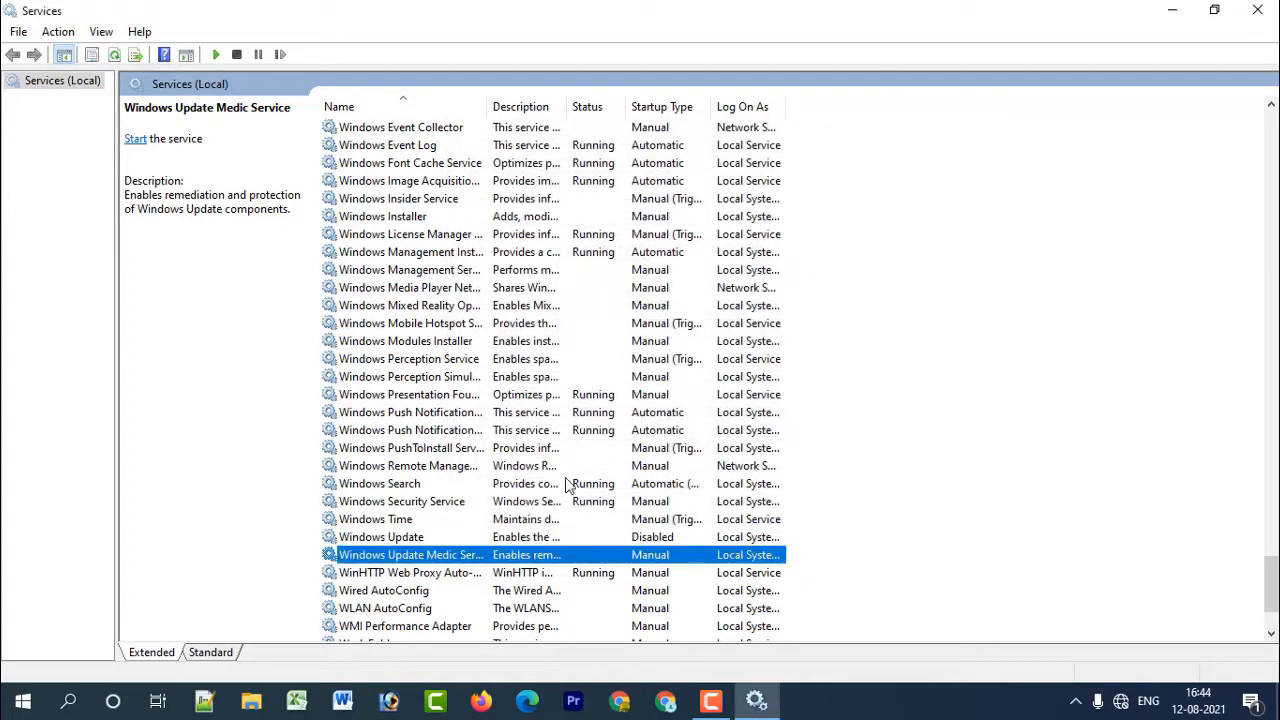
Close the Services console and open the Ethernet page of the Network & Internet settings.
key("alt+F4")
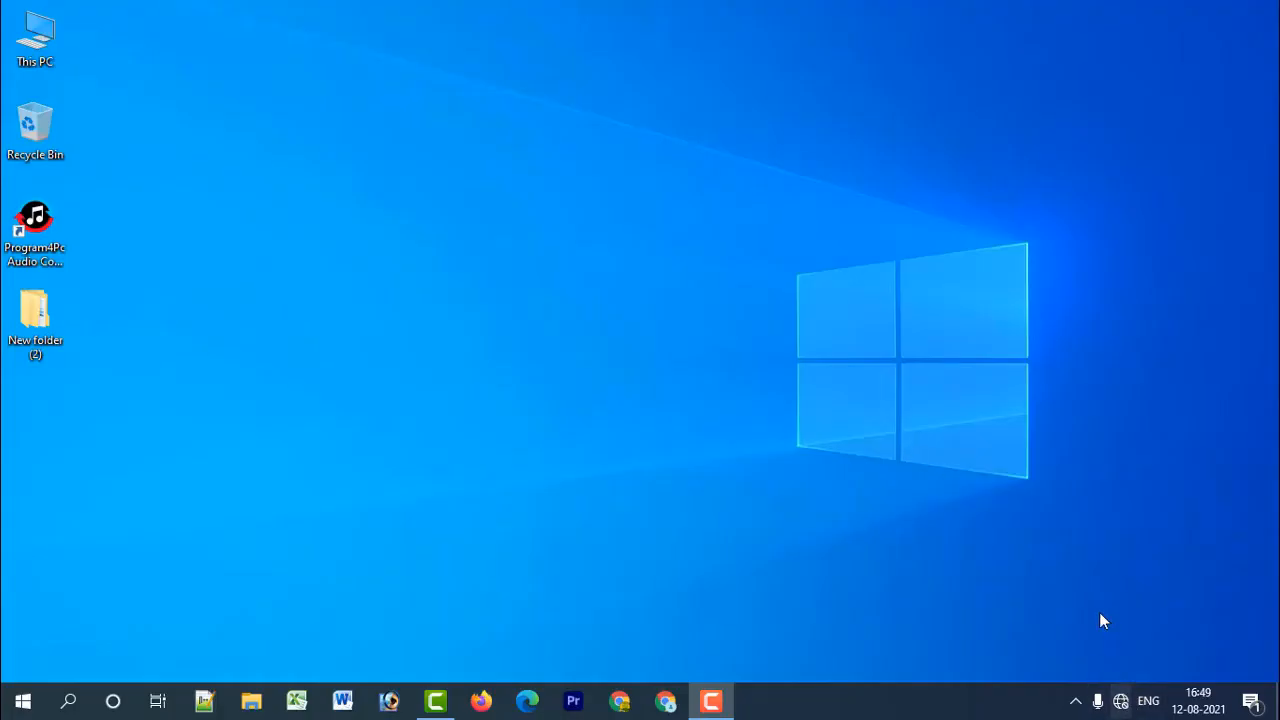
right_click(1121, 702)
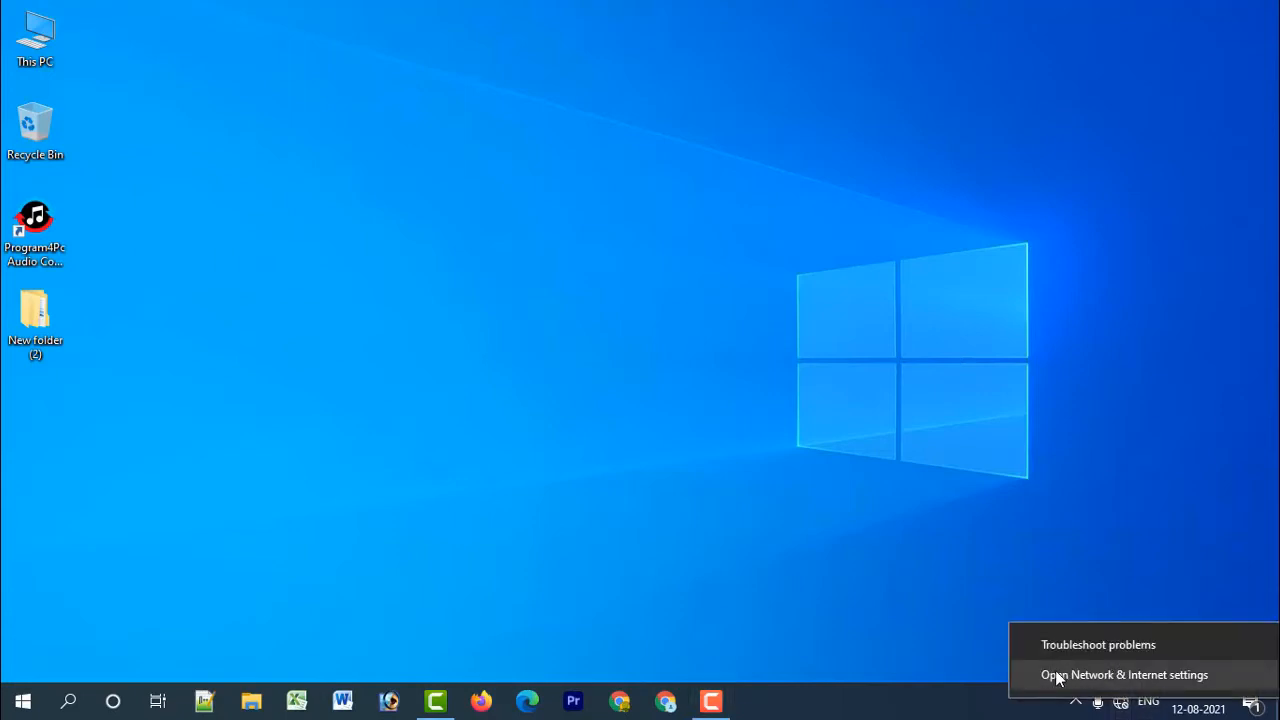
left_click(1063, 677)
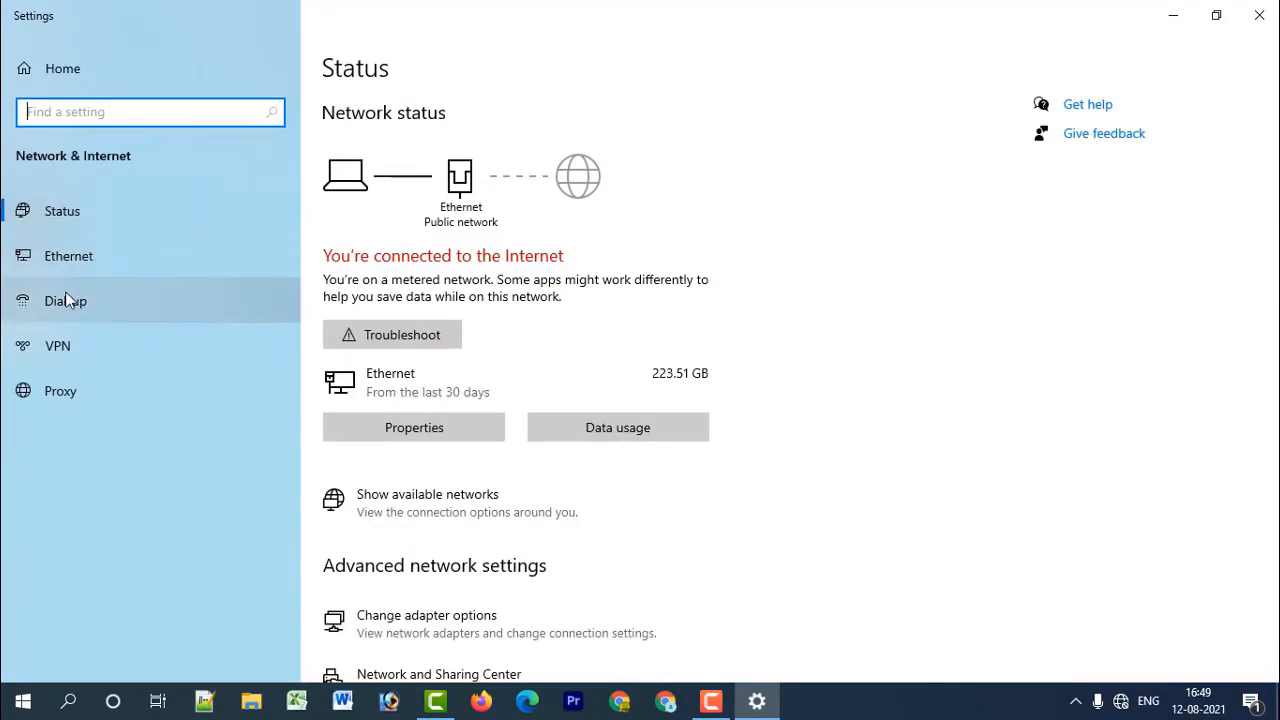
left_click(80, 256)
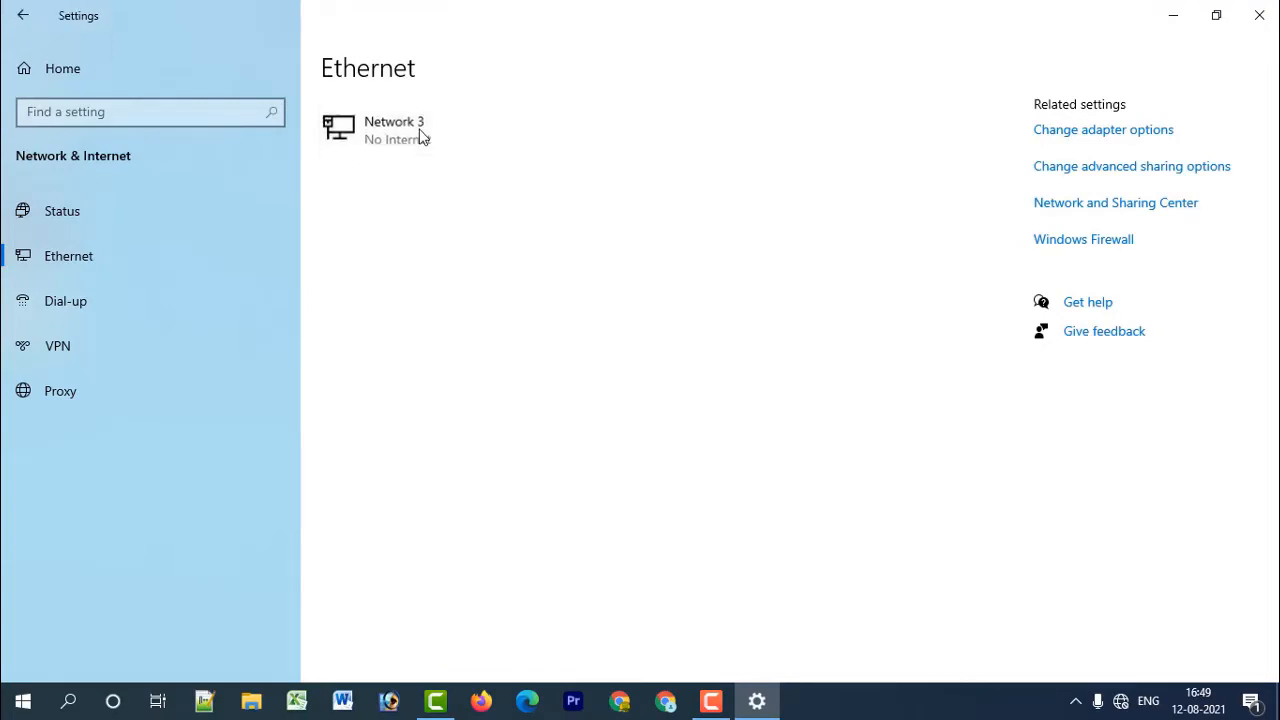
Open the Network 3 properties and toggle Set as metered connection off and back on.
left_click(420, 132)
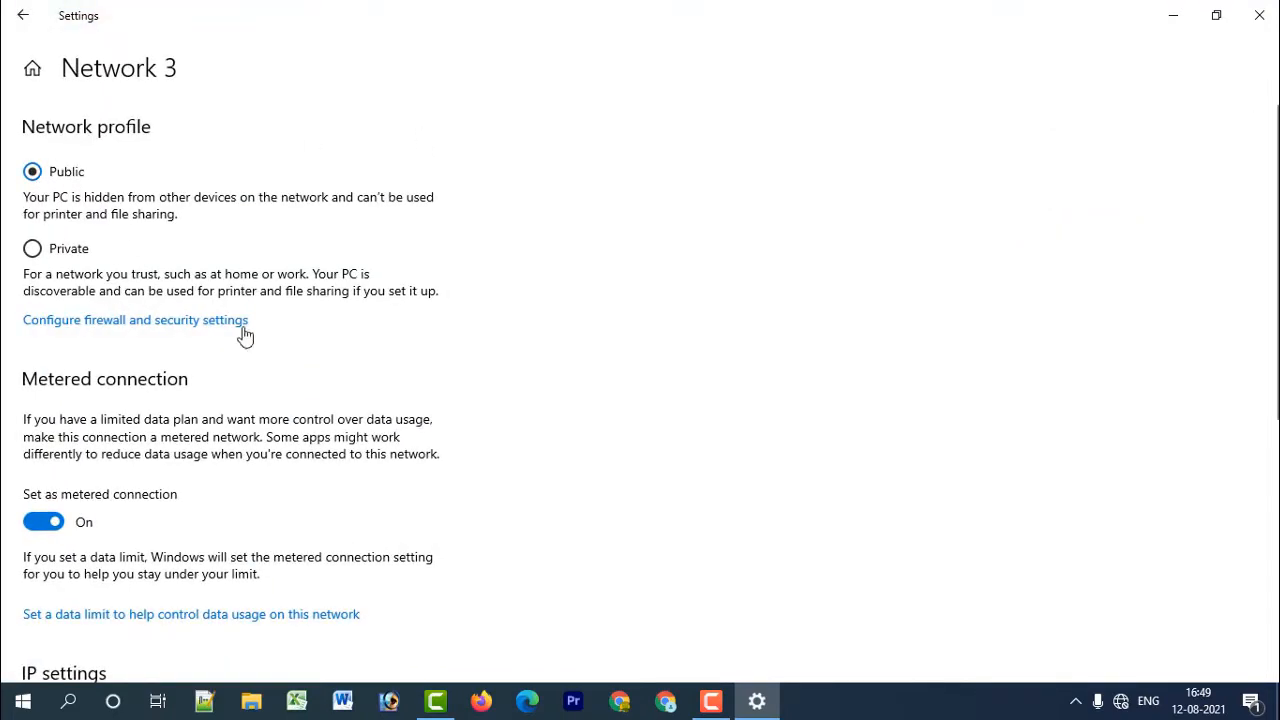
scroll(18, 521, "down", 2)
left_click(40, 344)
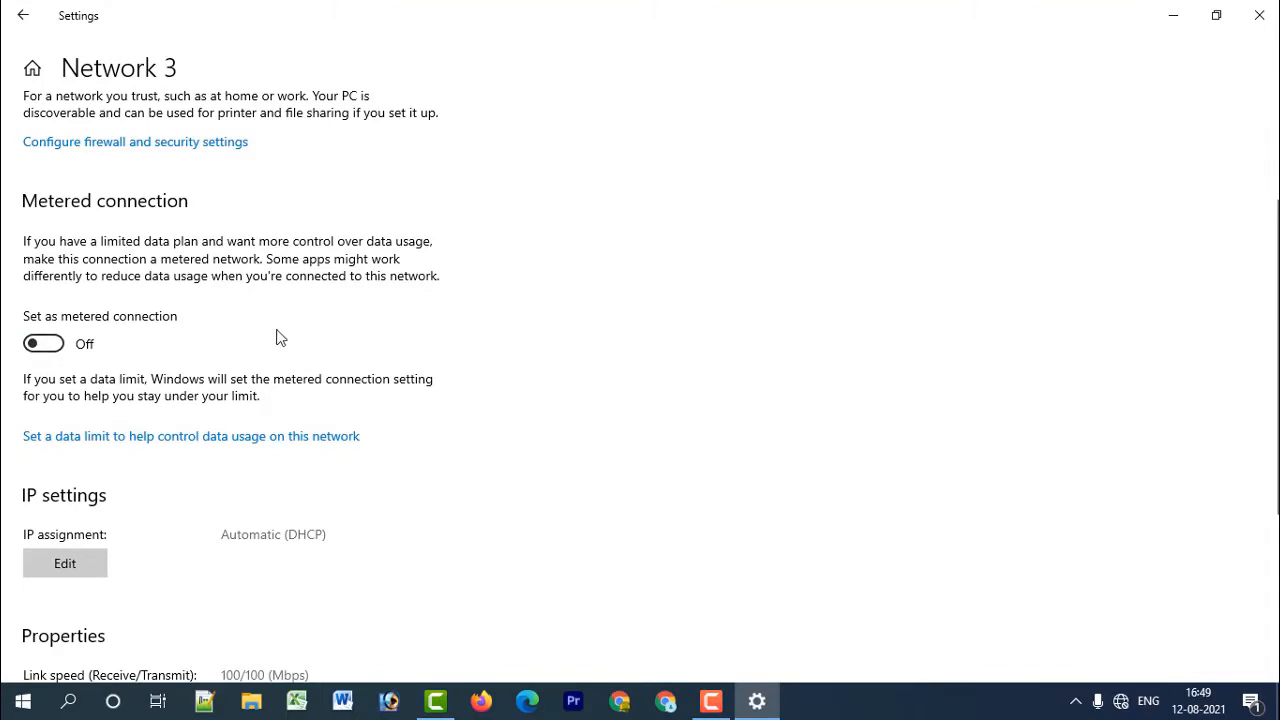
left_click(33, 346)
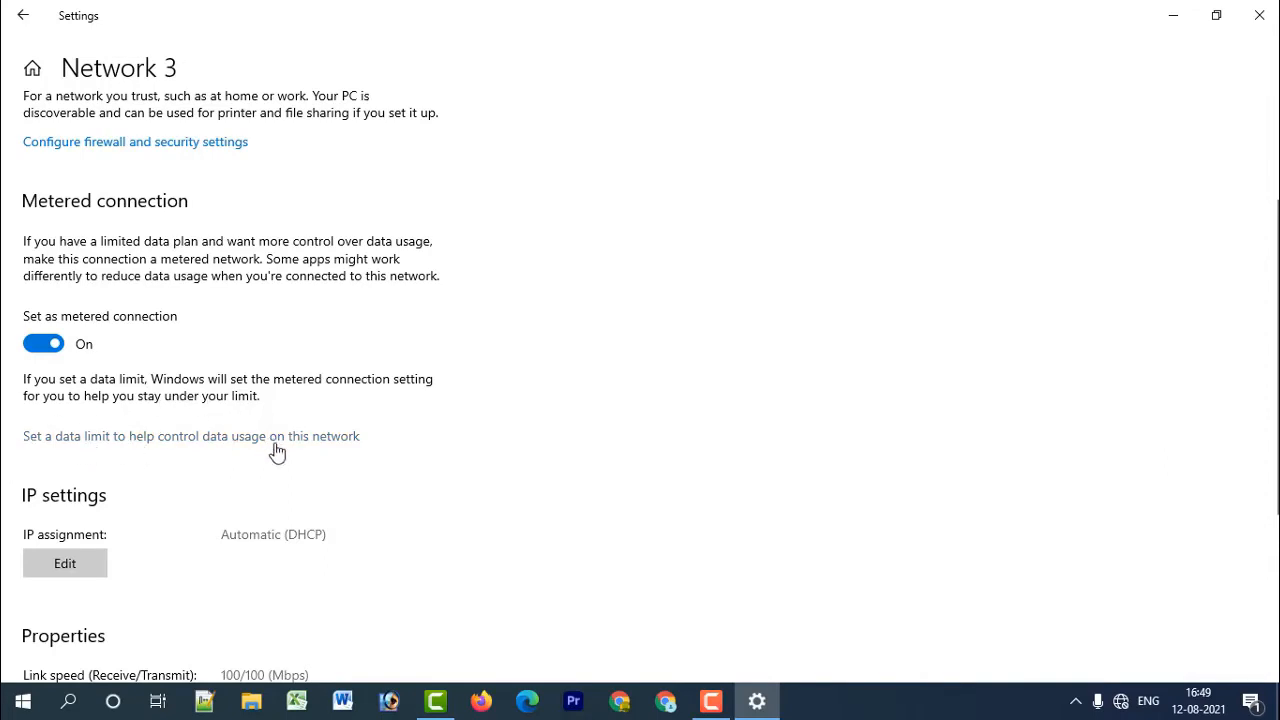
Follow the data limit link from the Network 3 page, review the network Status page, and close Settings.
left_click(244, 437)
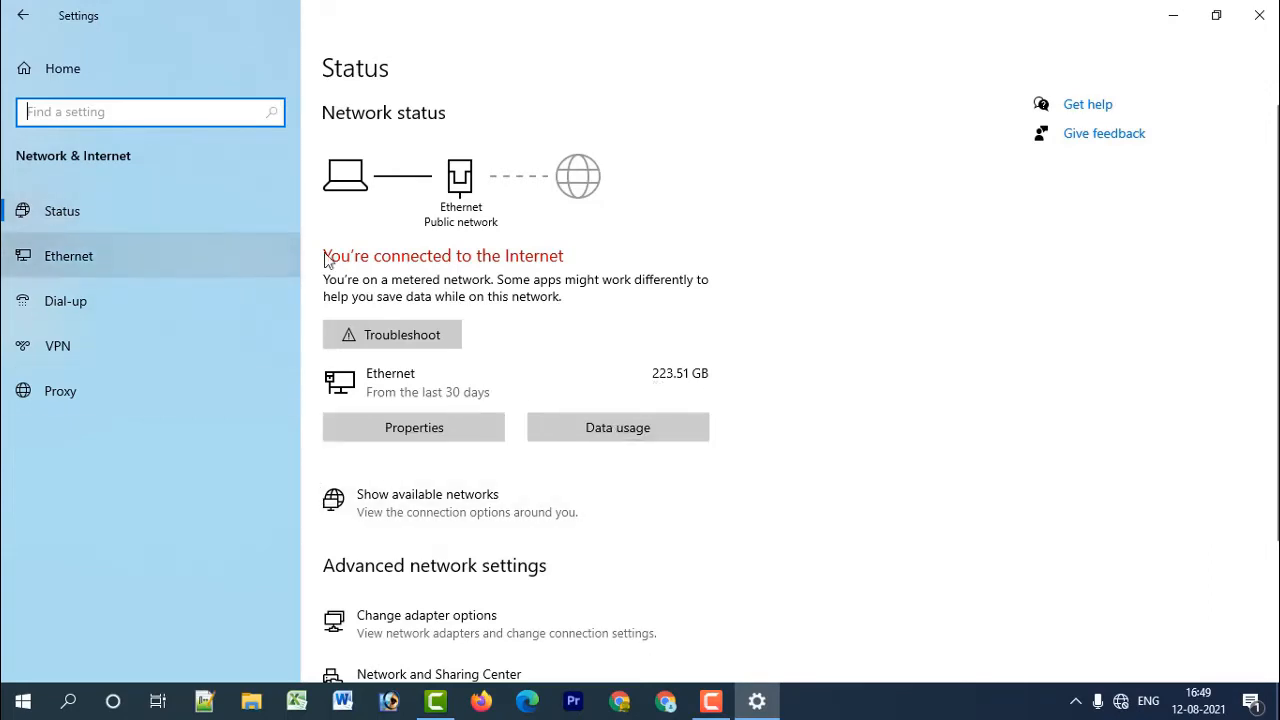
scroll(603, 334, "down", 4)
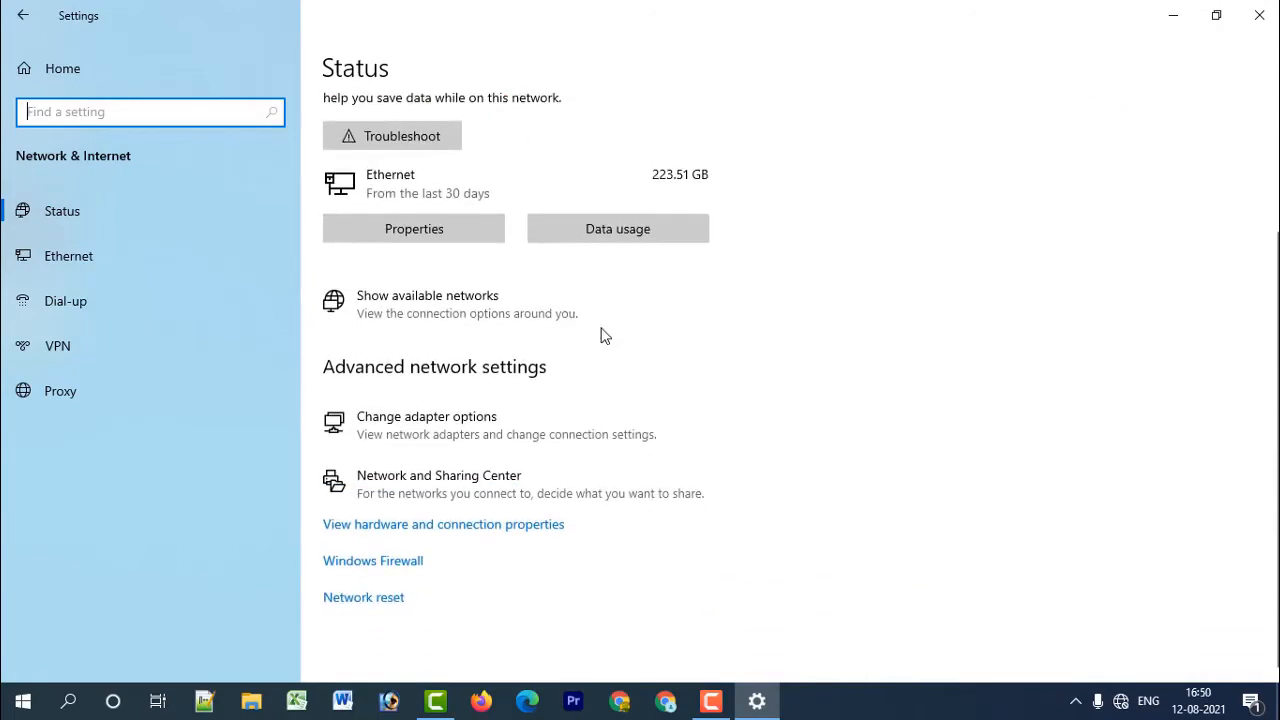
scroll(470, 488, "up", 4)
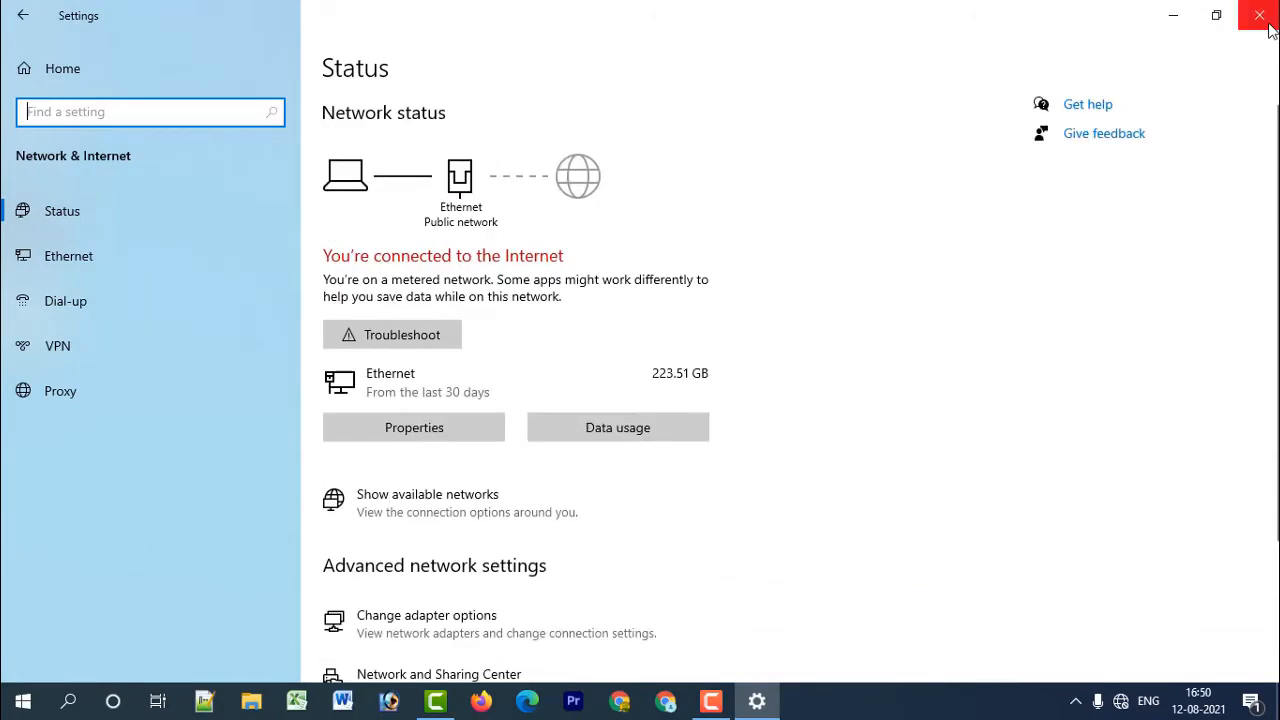
left_click(1259, 15)
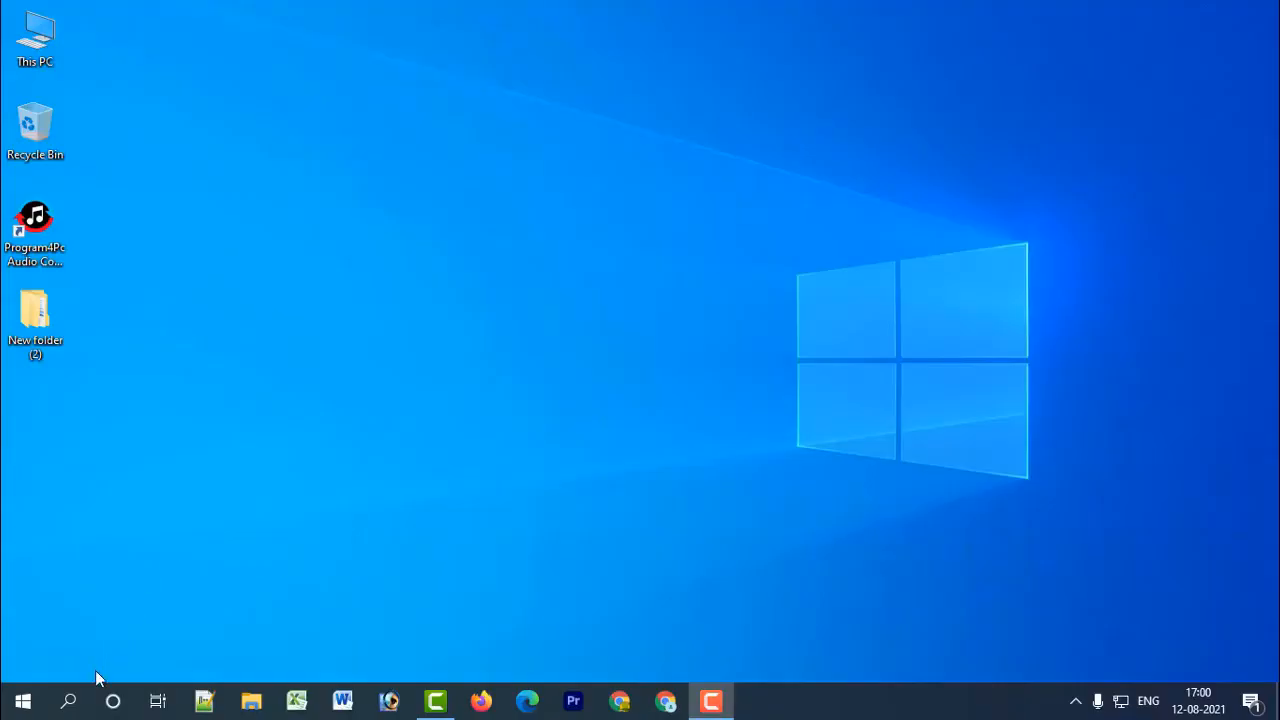
Search Windows for "edit", open Edit group policy, and maximize the editor with a wider policy tree.
left_click(68, 701)
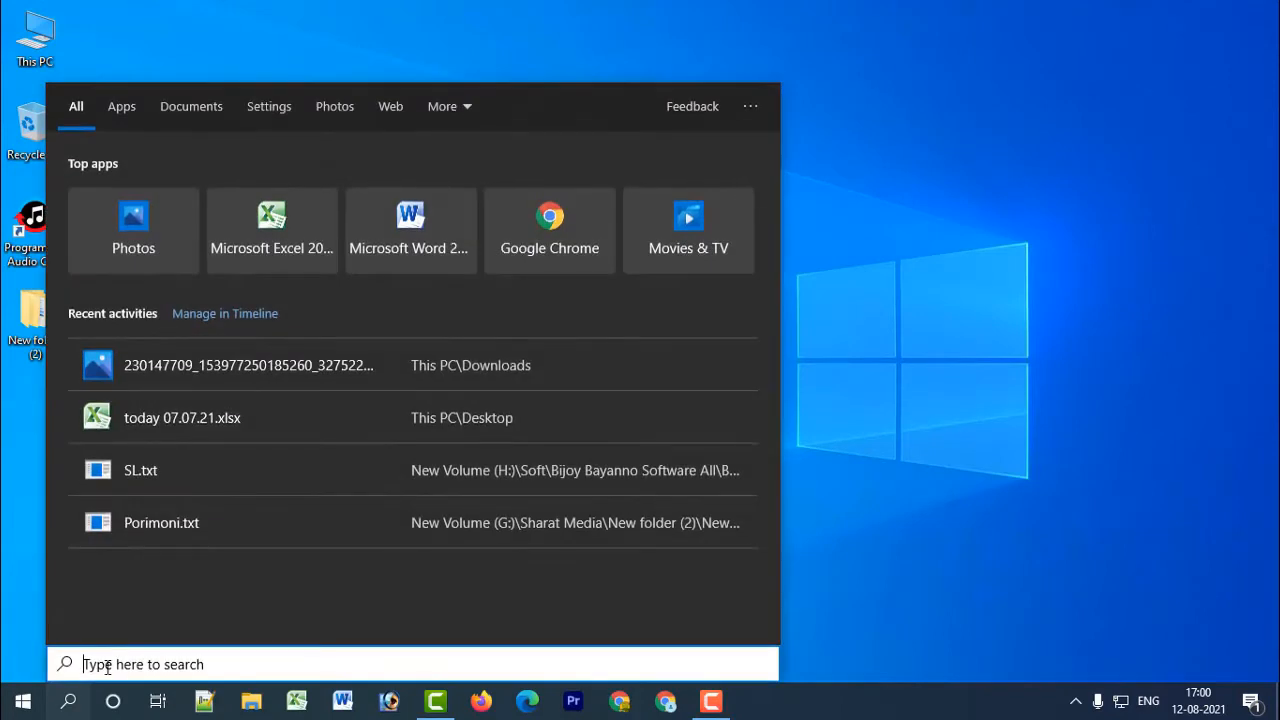
type("edi")
type("t")
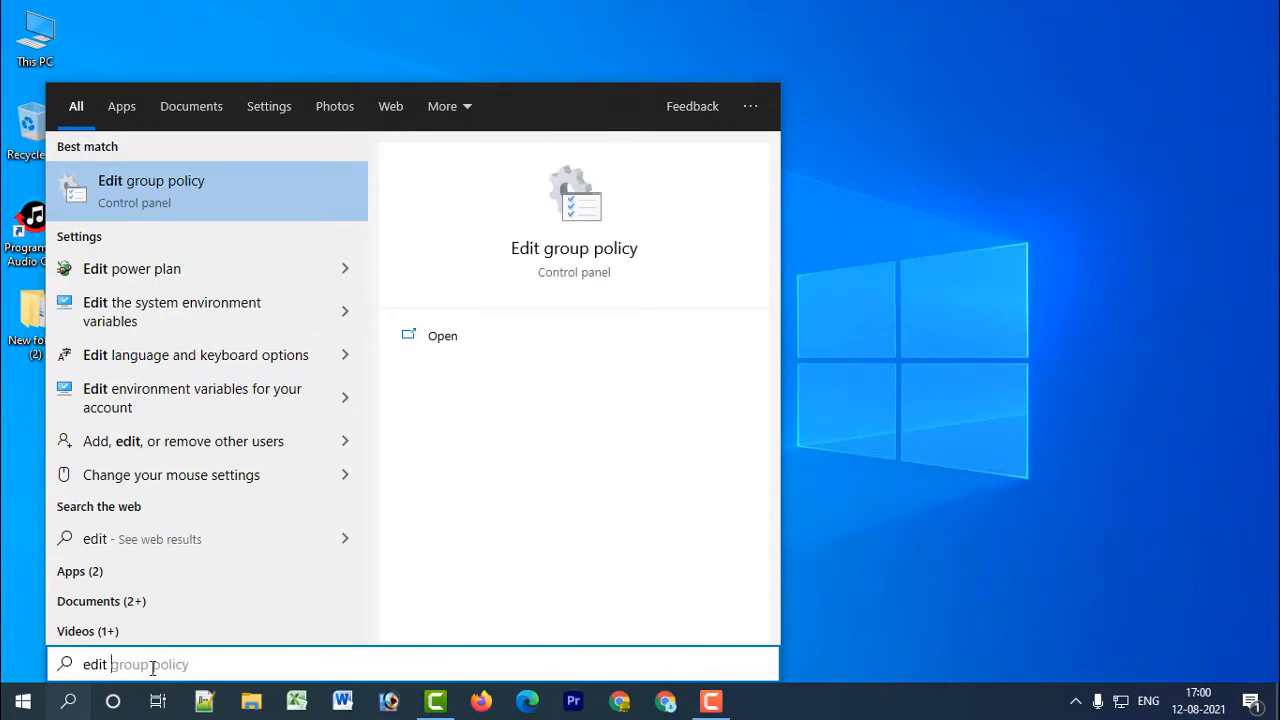
left_click(199, 180)
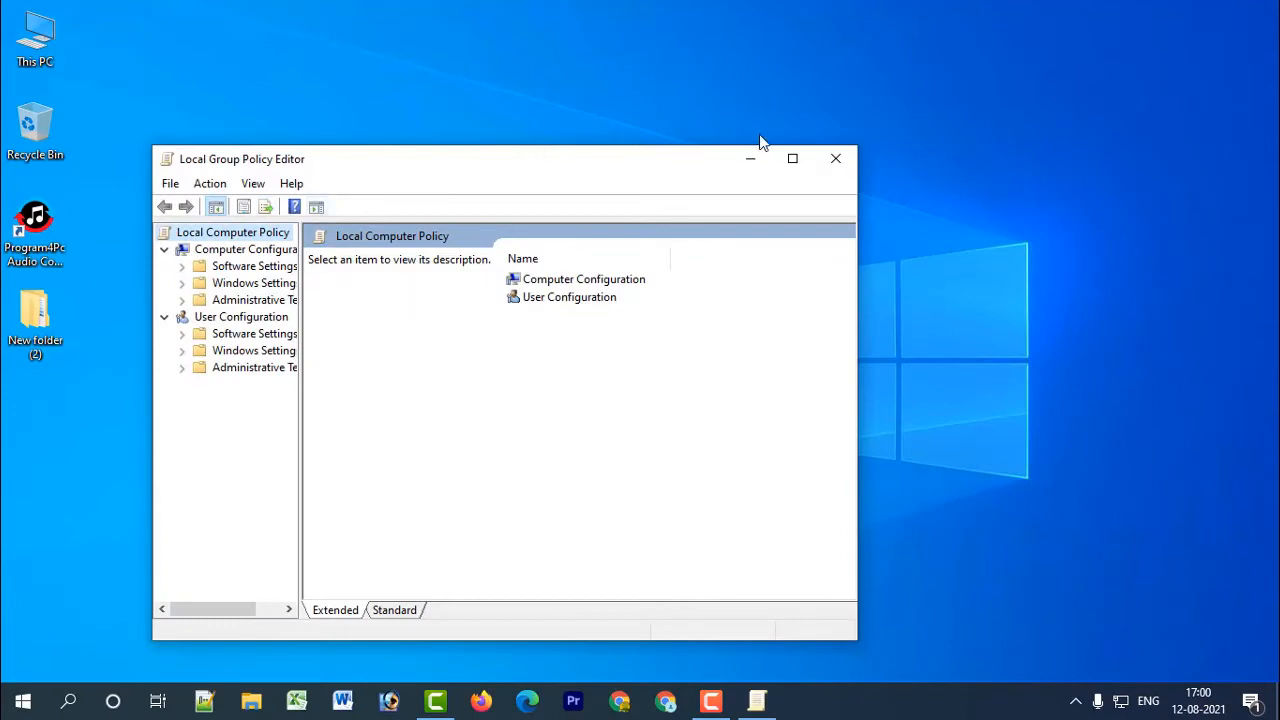
left_click(793, 160)
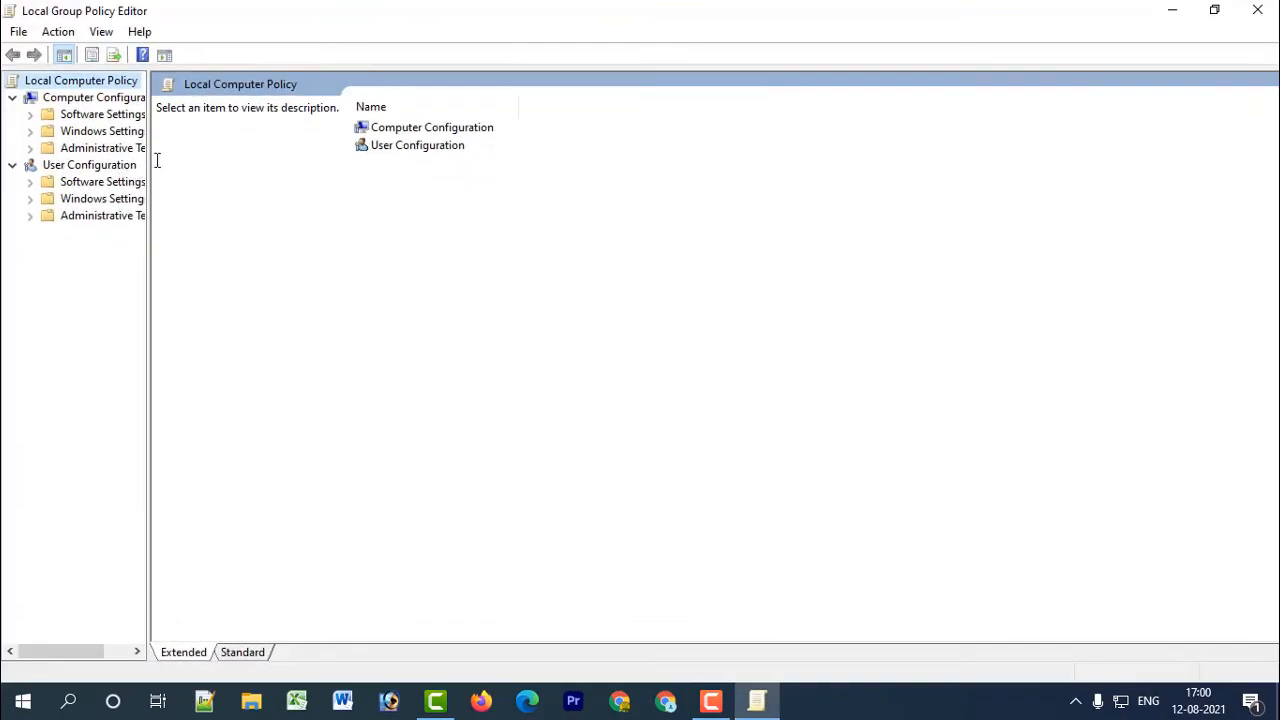
left_click_drag(148, 161, 280, 161)
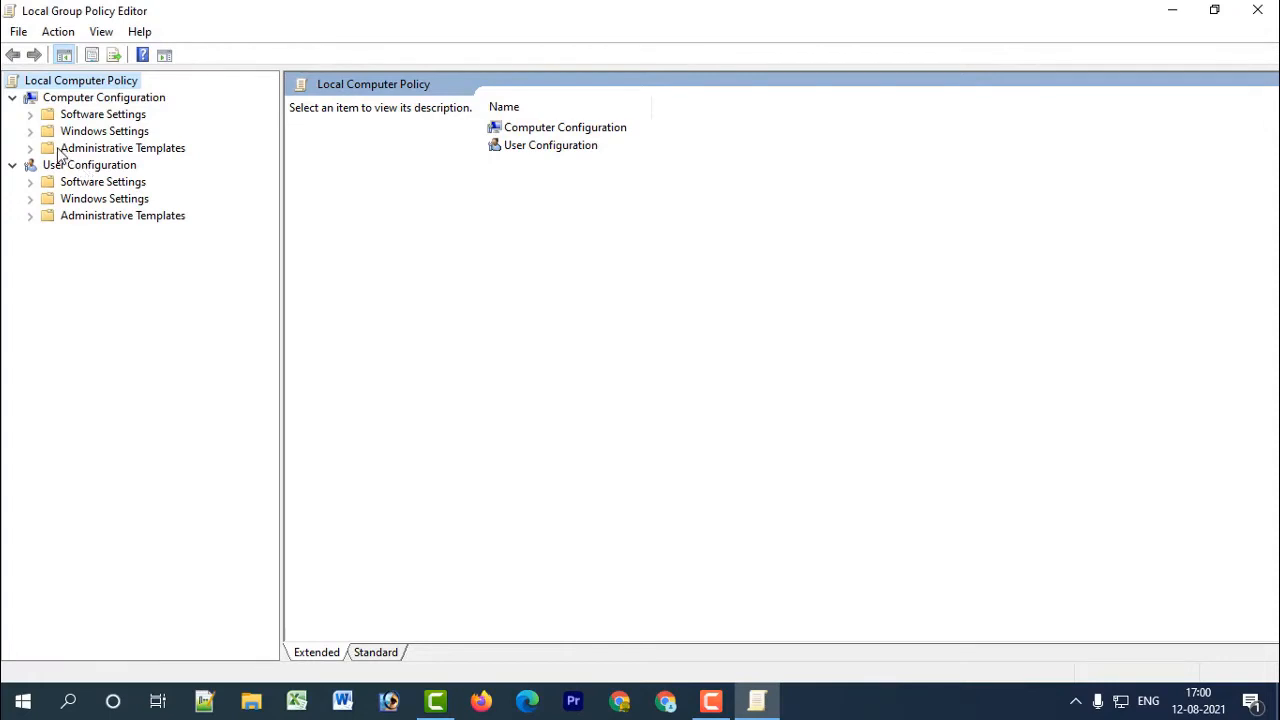
Open the Windows Update policies under Computer Configuration, Administrative Templates, Windows Components.
left_click(12, 97)
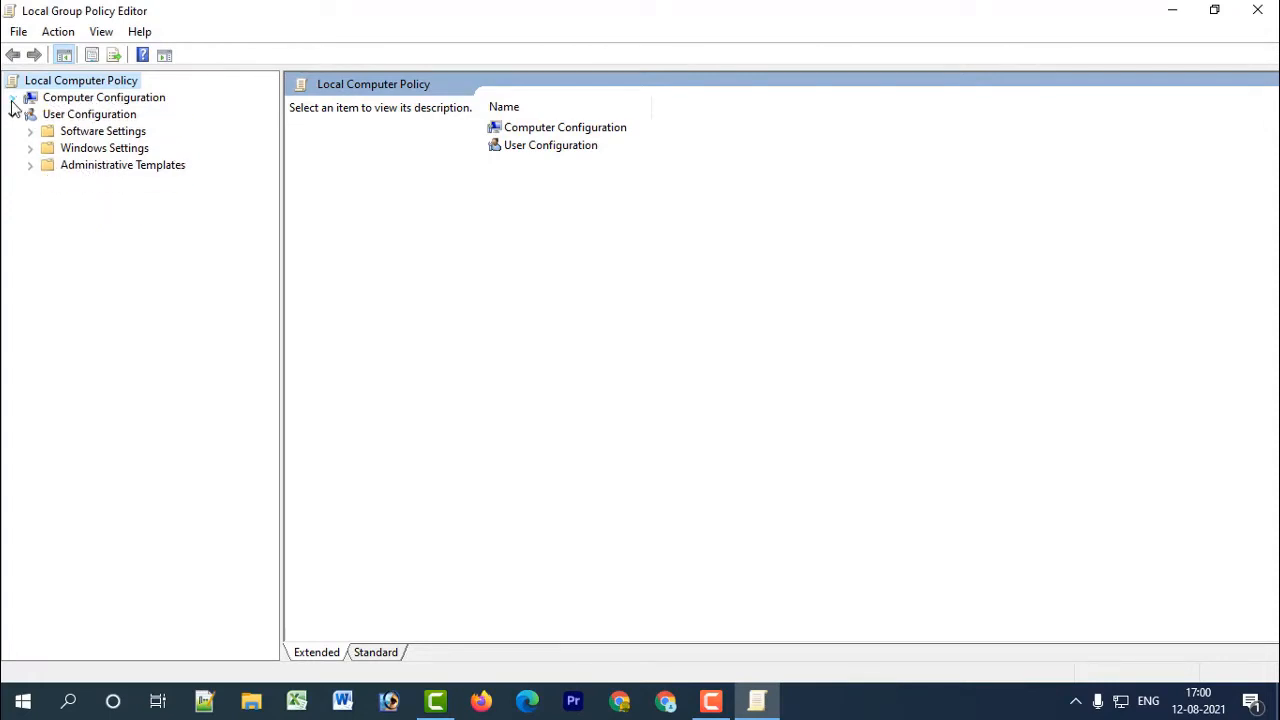
left_click(12, 114)
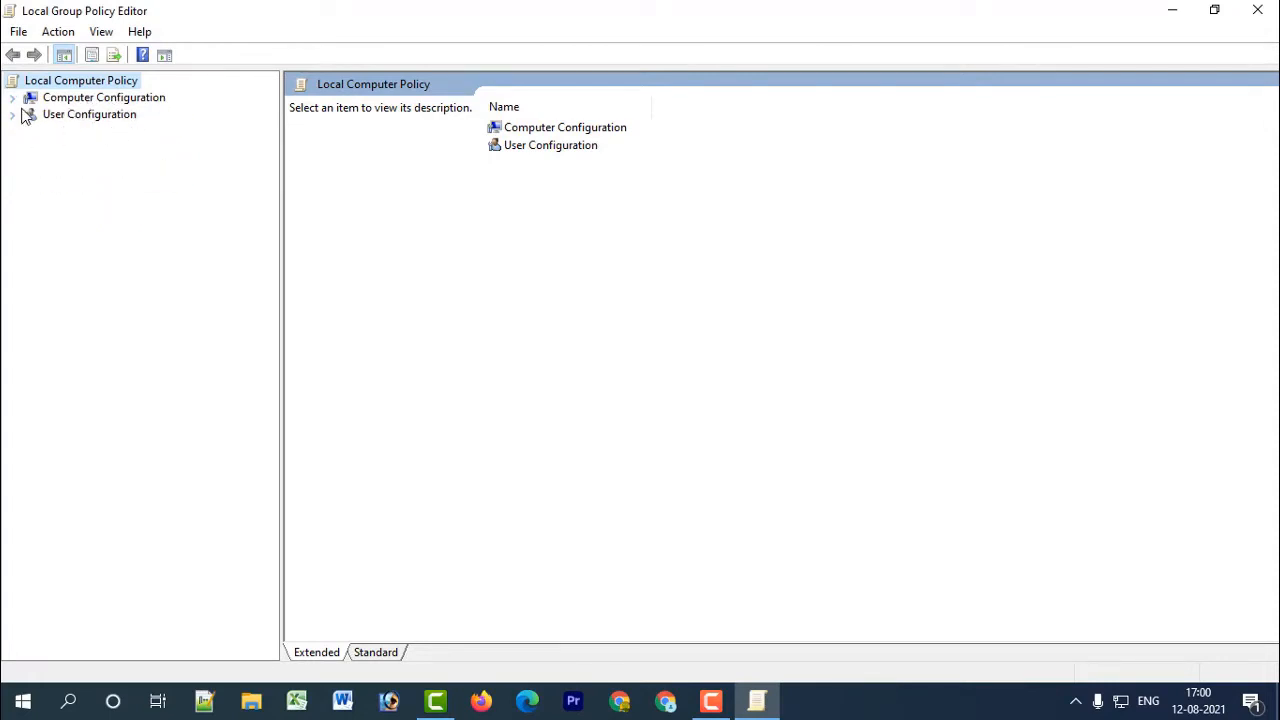
left_click(12, 98)
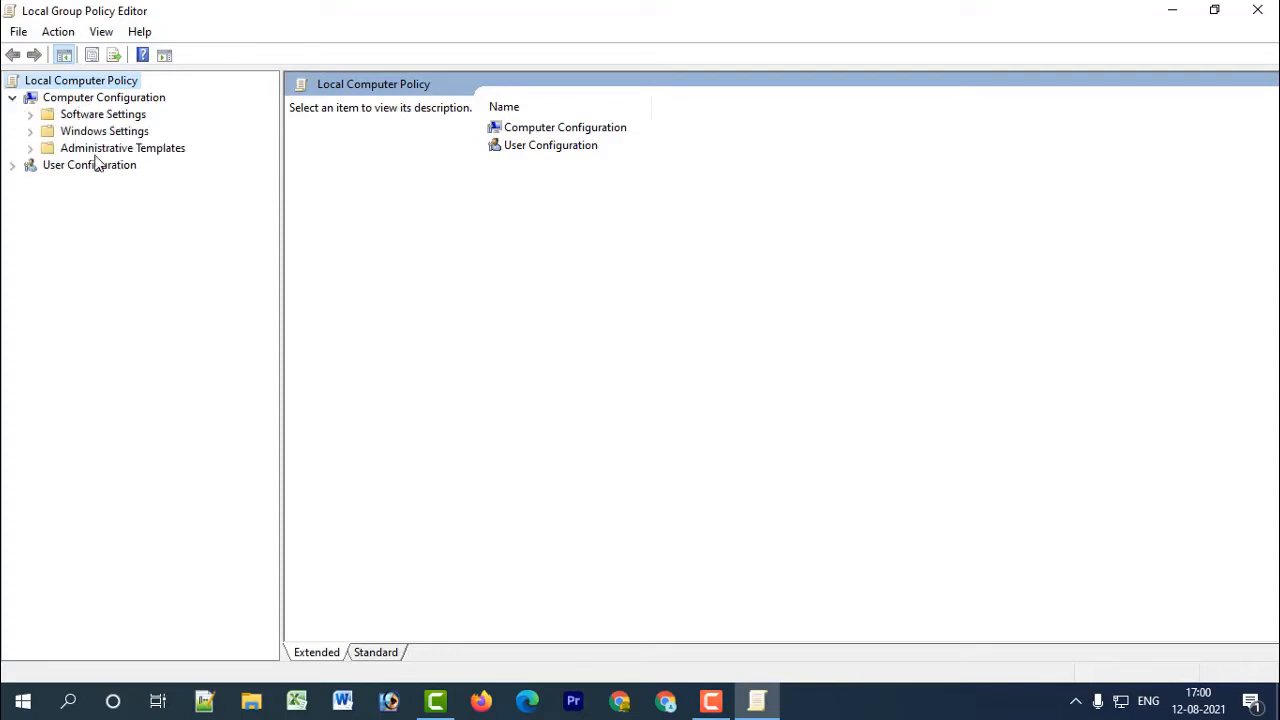
left_click(30, 148)
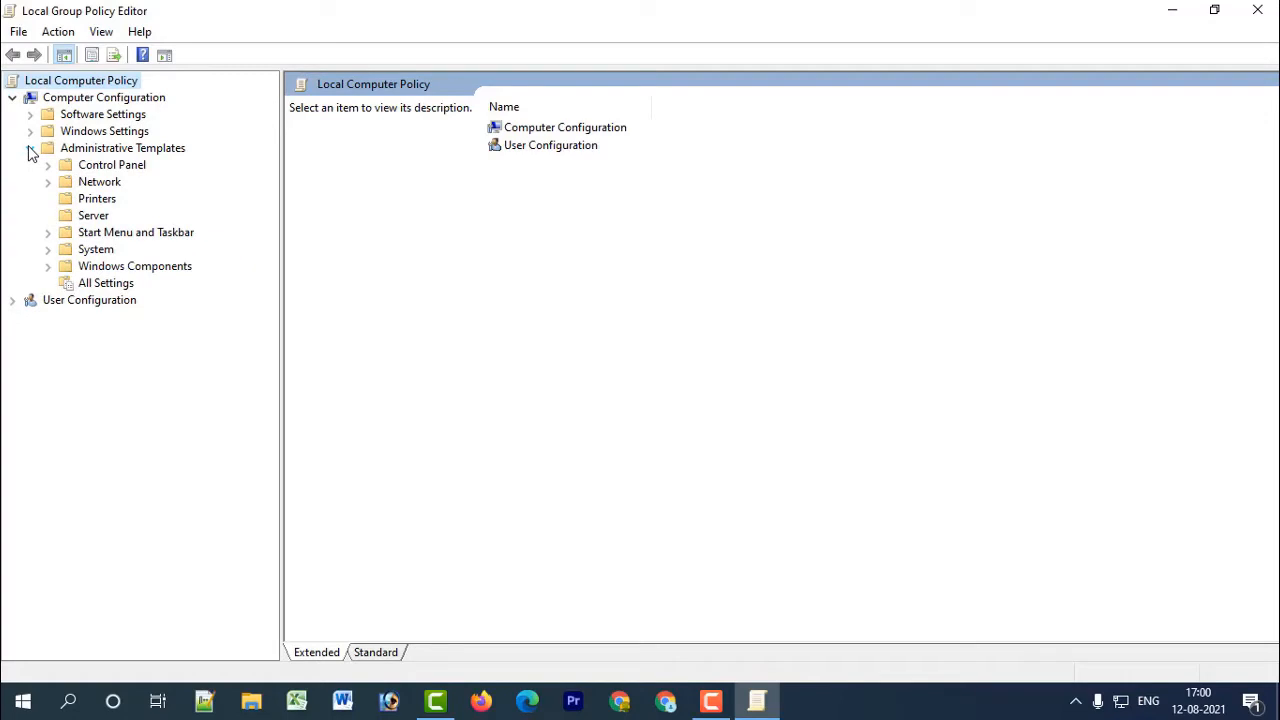
left_click(48, 266)
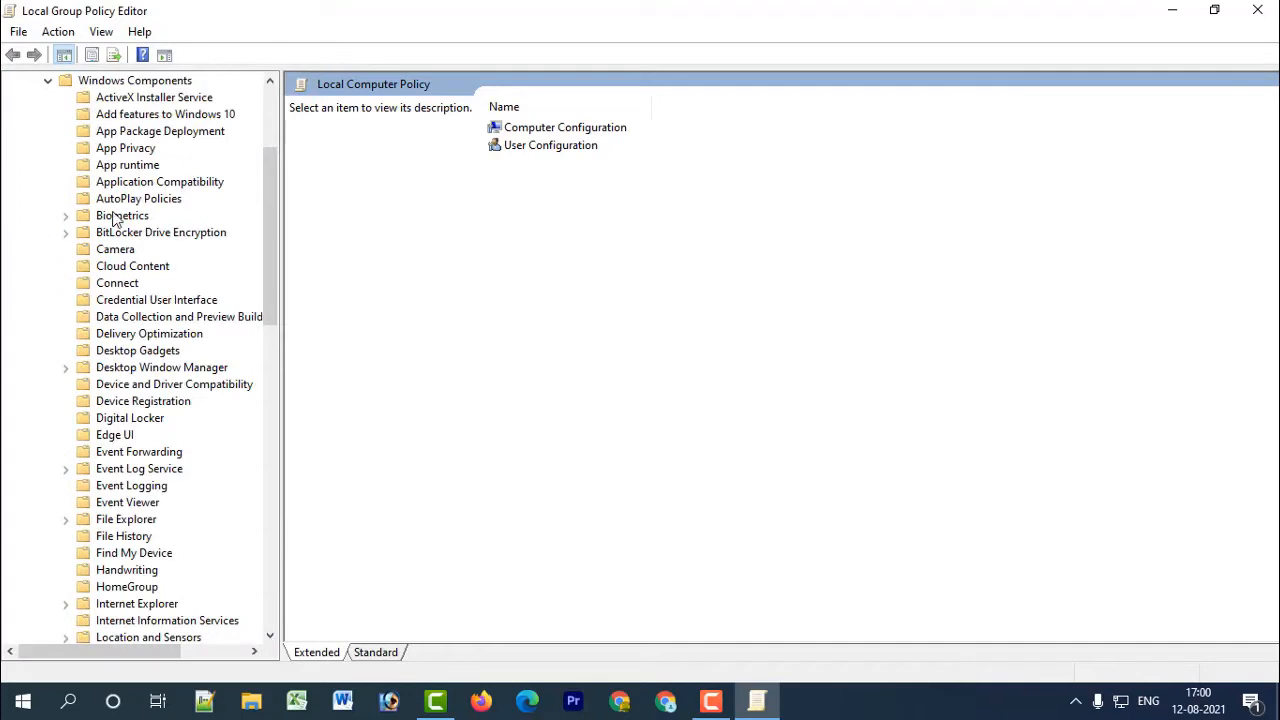
left_click_drag(282, 200, 335, 224)
scroll(110, 314, "down", 6)
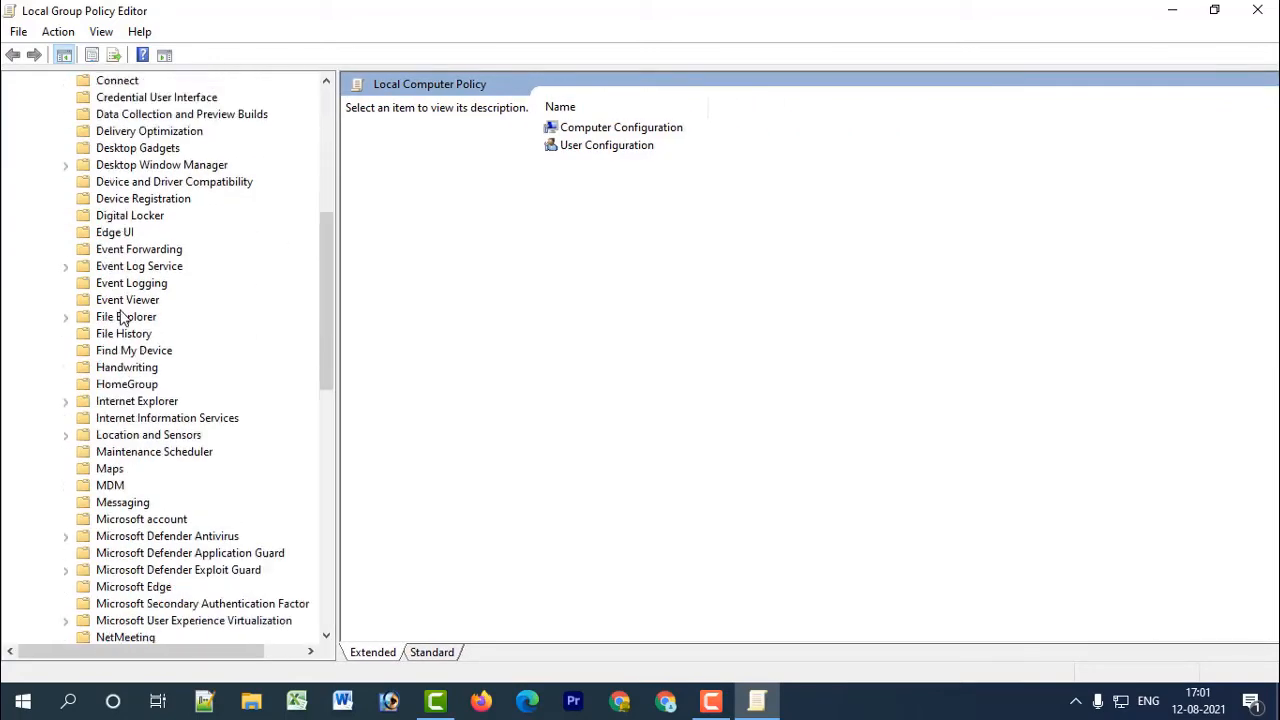
scroll(124, 318, "down", 12)
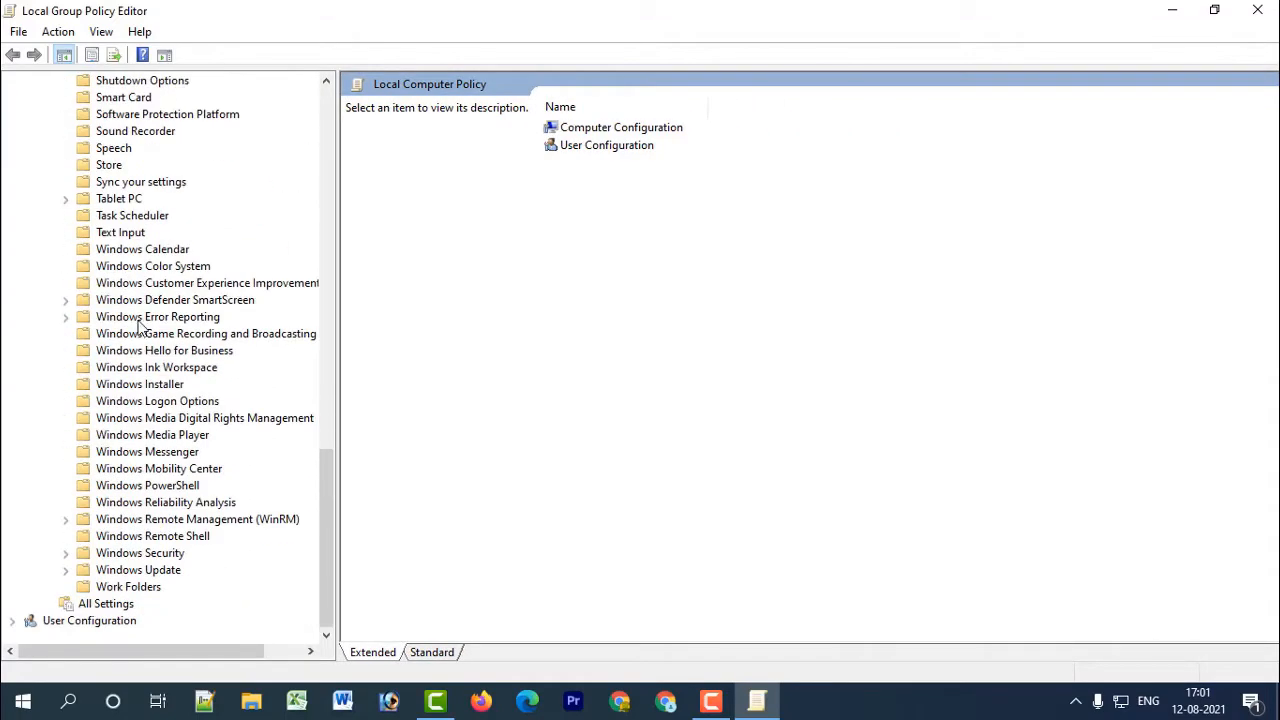
double_click(158, 569)
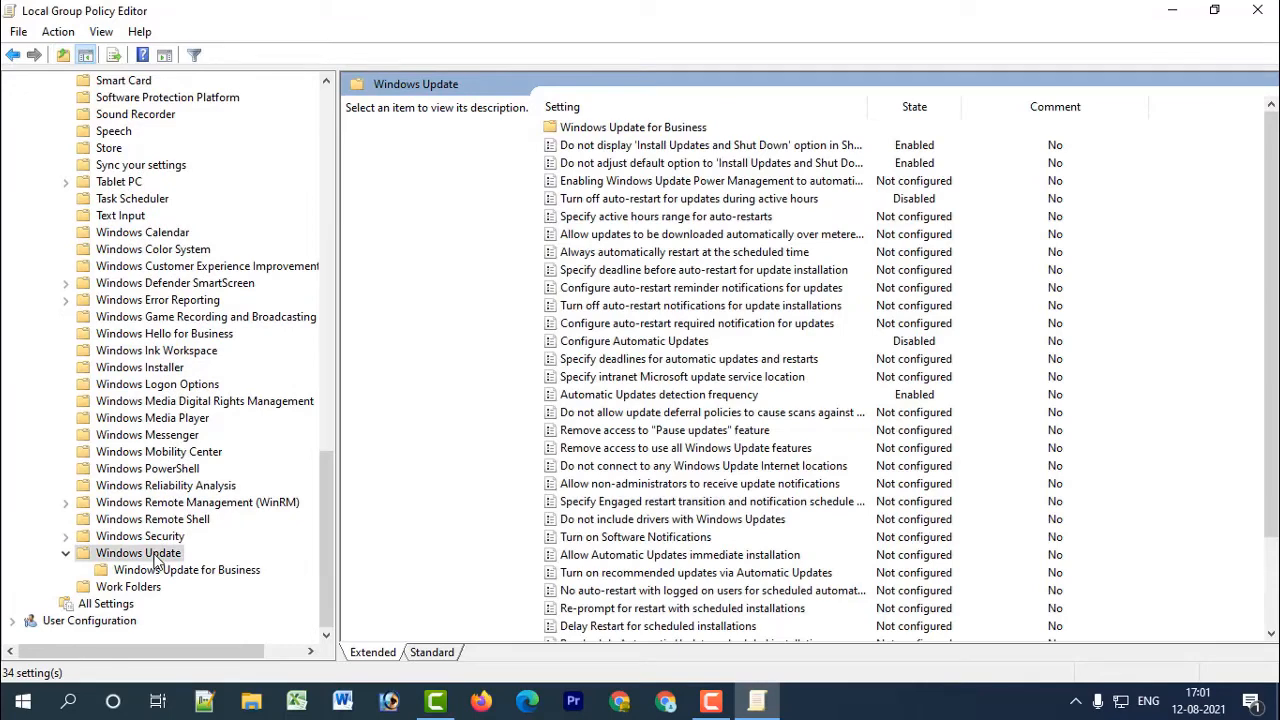
Set the Automatic Updates detection frequency policy to Disabled, apply it, and close its dialog.
left_click(633, 128)
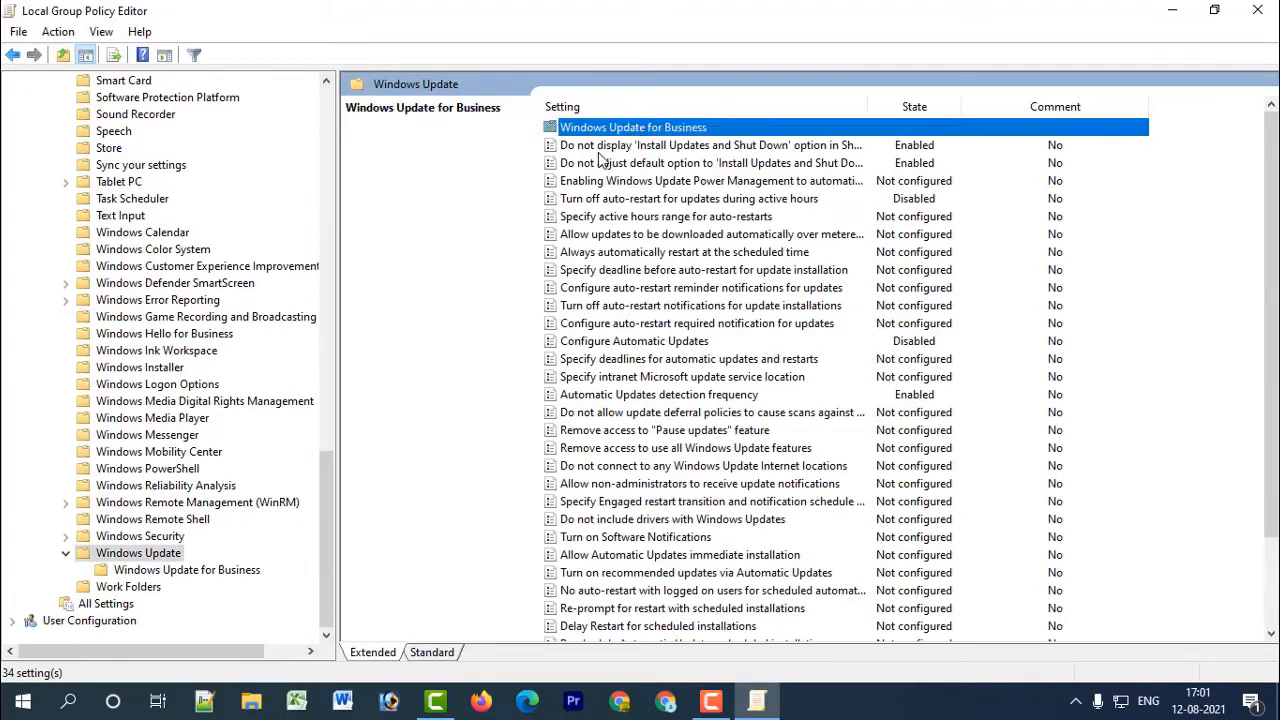
left_click(601, 148)
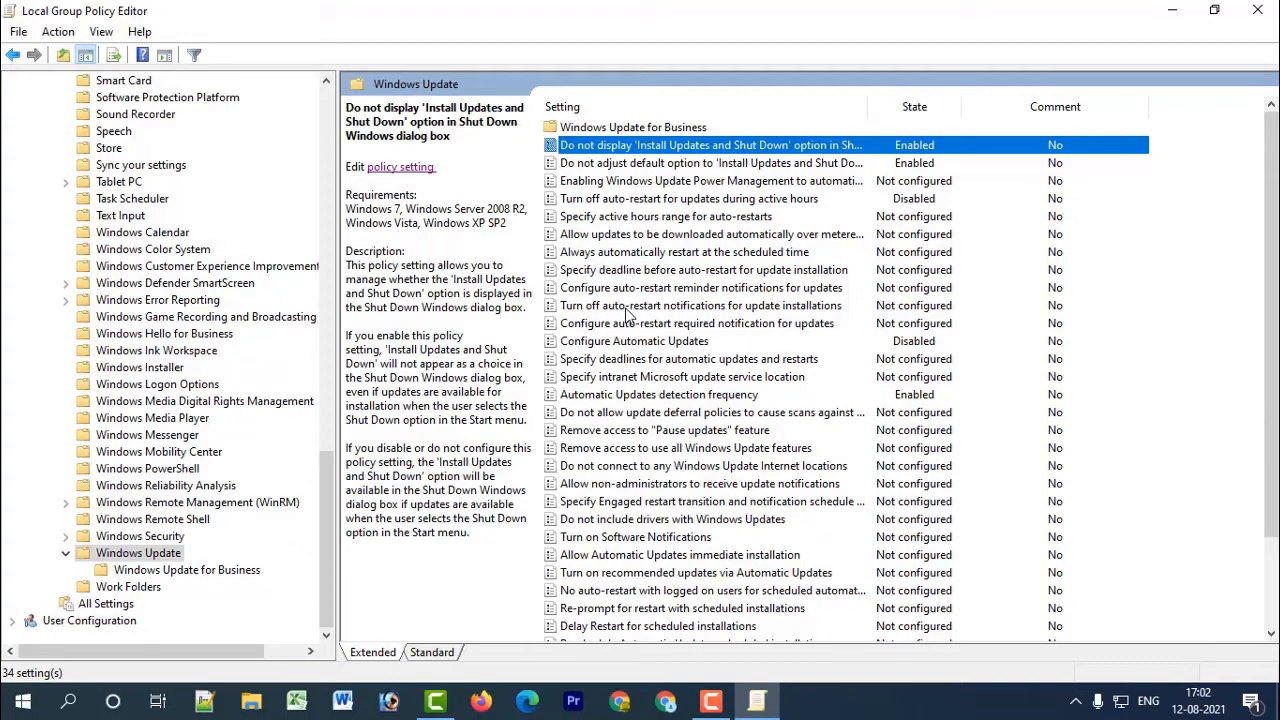
left_click(659, 397)
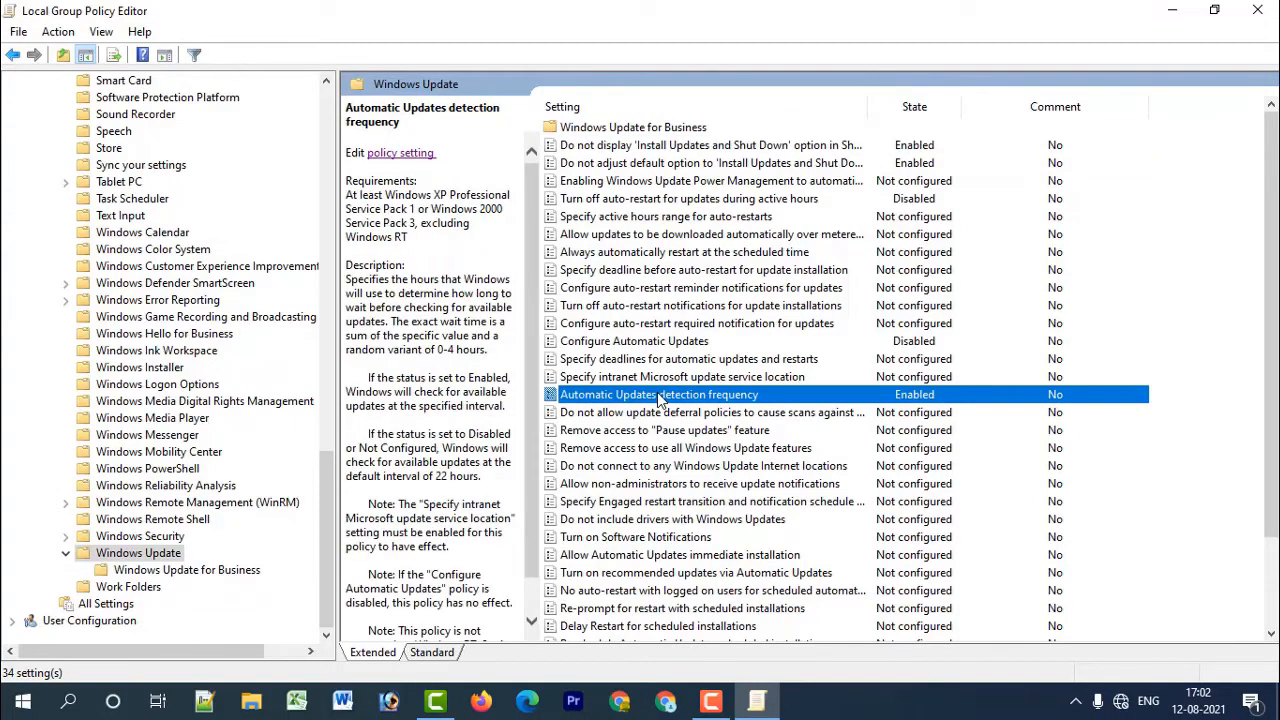
left_click(385, 154)
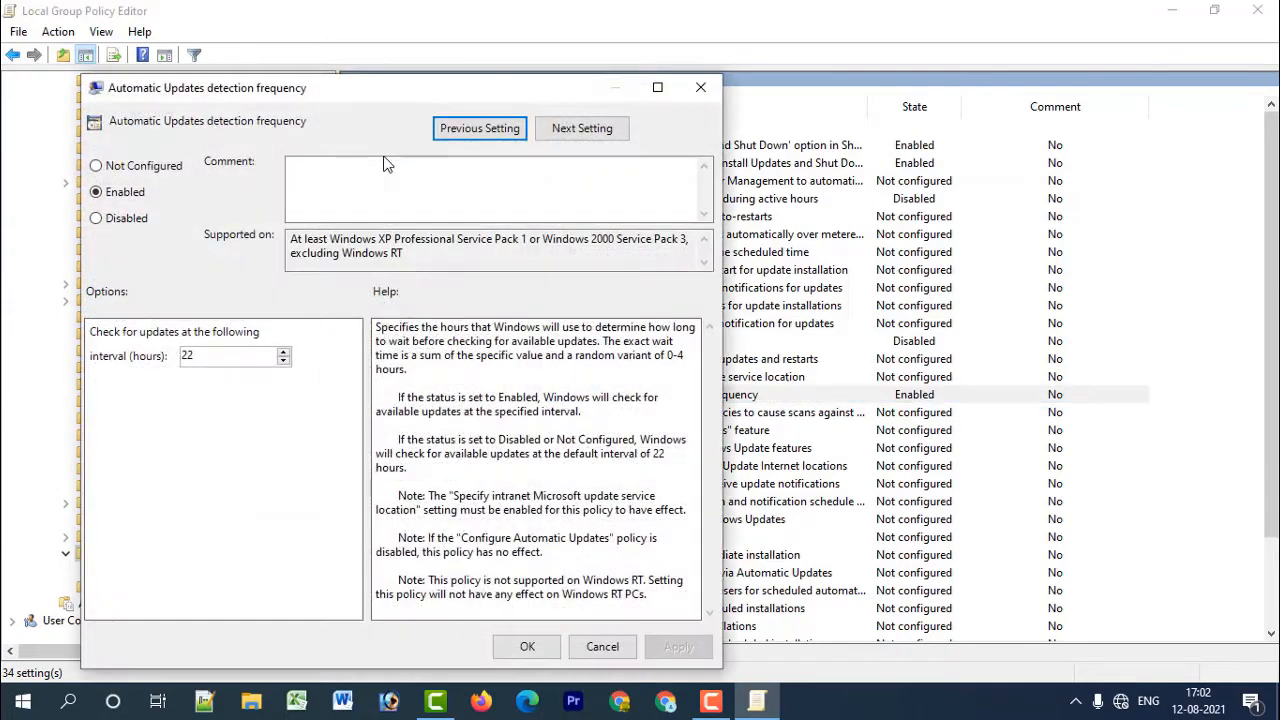
left_click(110, 217)
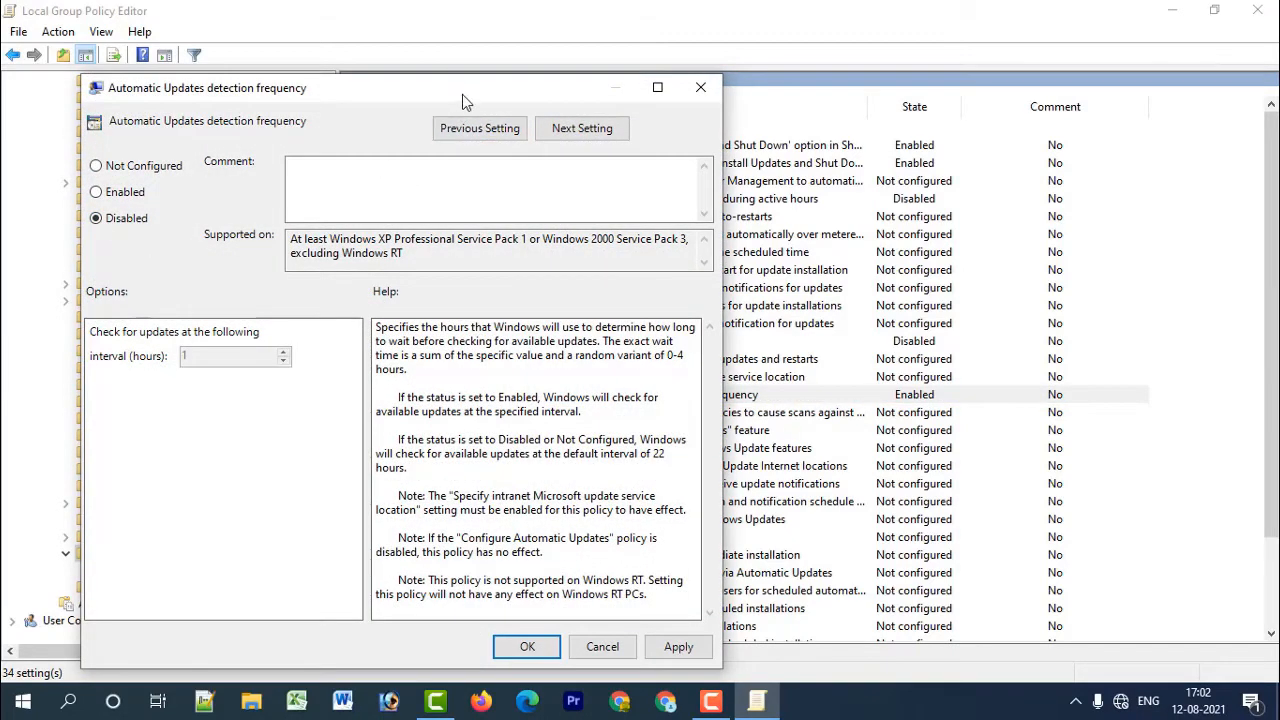
left_click_drag(462, 91, 463, 21)
left_click(676, 576)
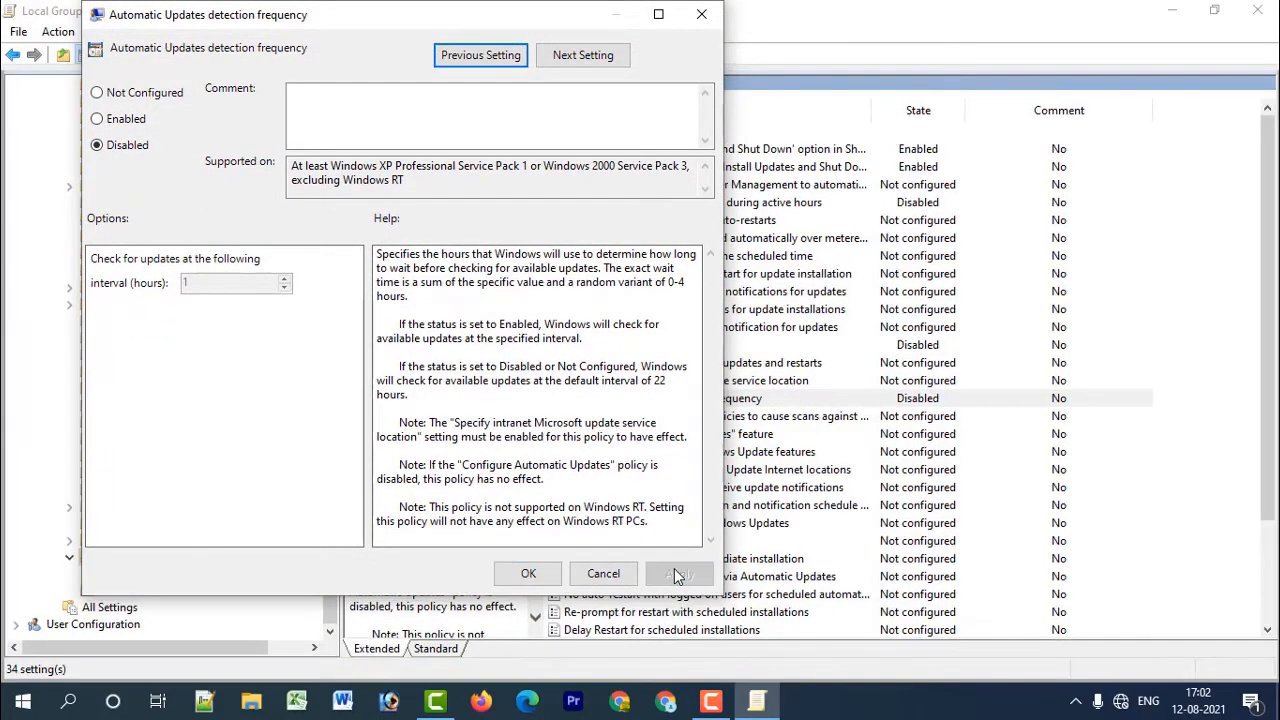
left_click(530, 573)
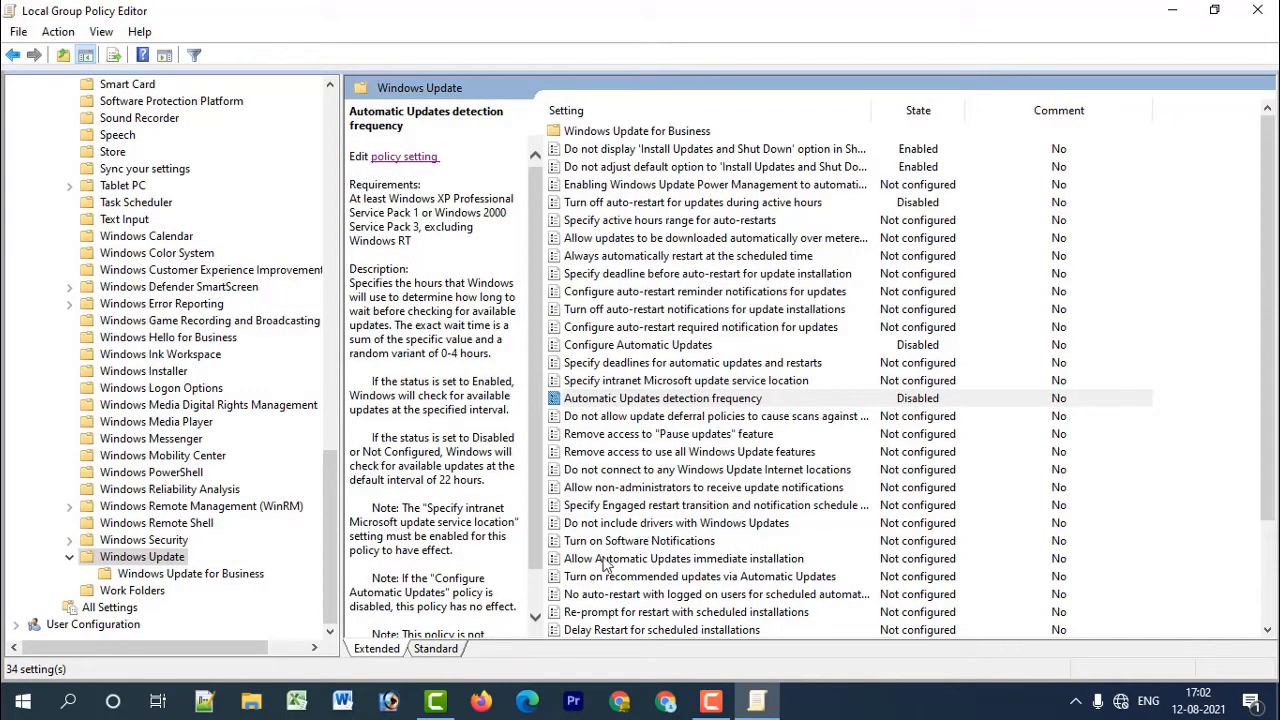
Set the Allow Automatic Updates immediate installation policy to Disabled, apply it, and close its dialog.
left_click(696, 562)
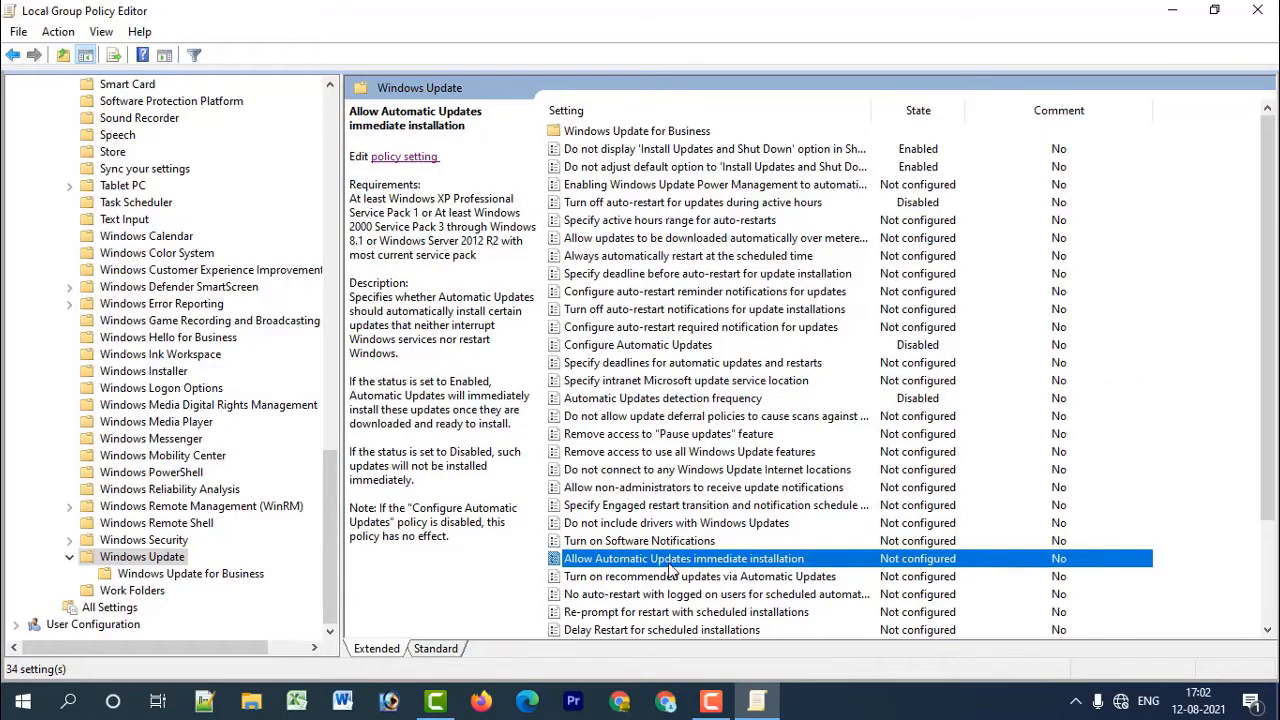
left_click(391, 164)
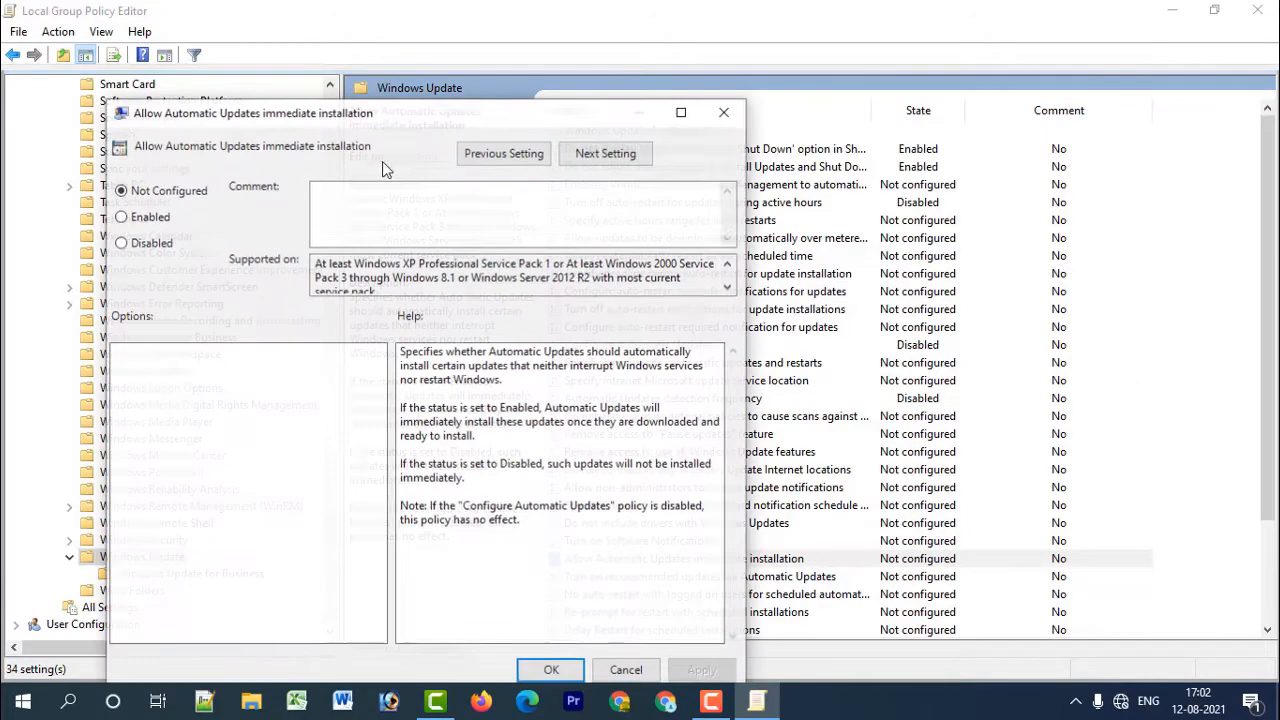
left_click(120, 243)
left_click(700, 668)
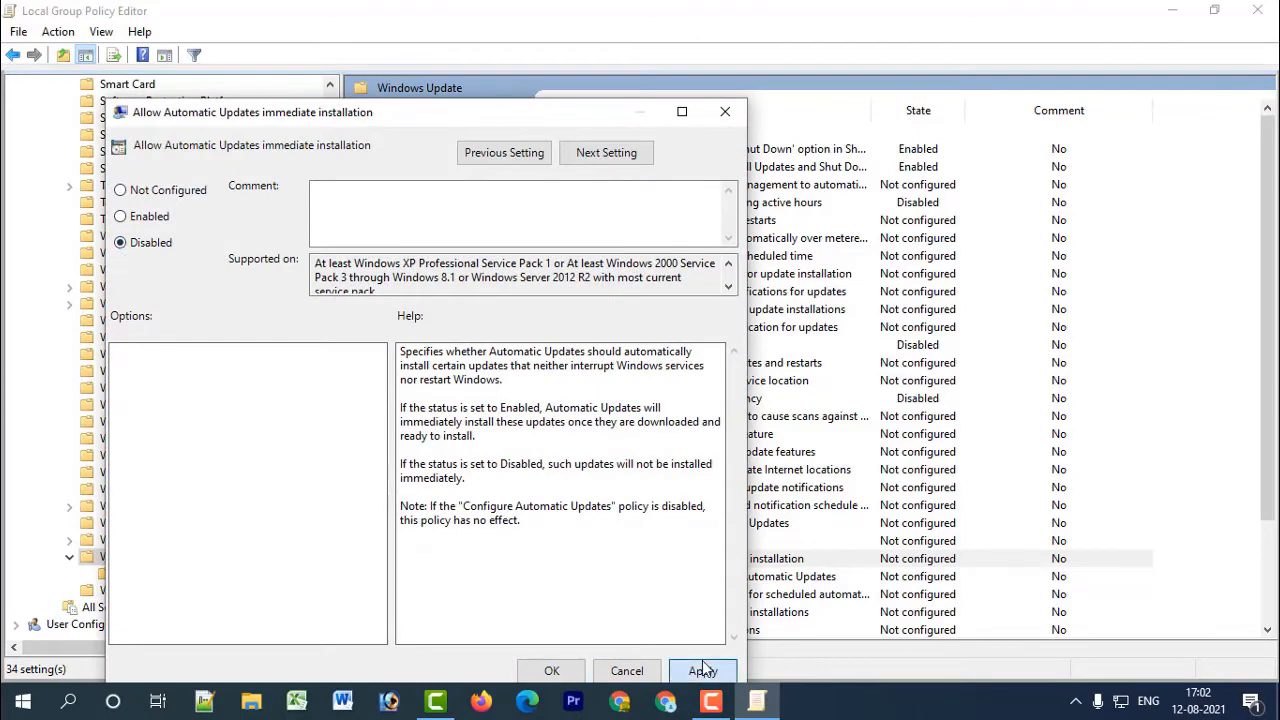
left_click_drag(441, 104, 433, 14)
left_click(543, 580)
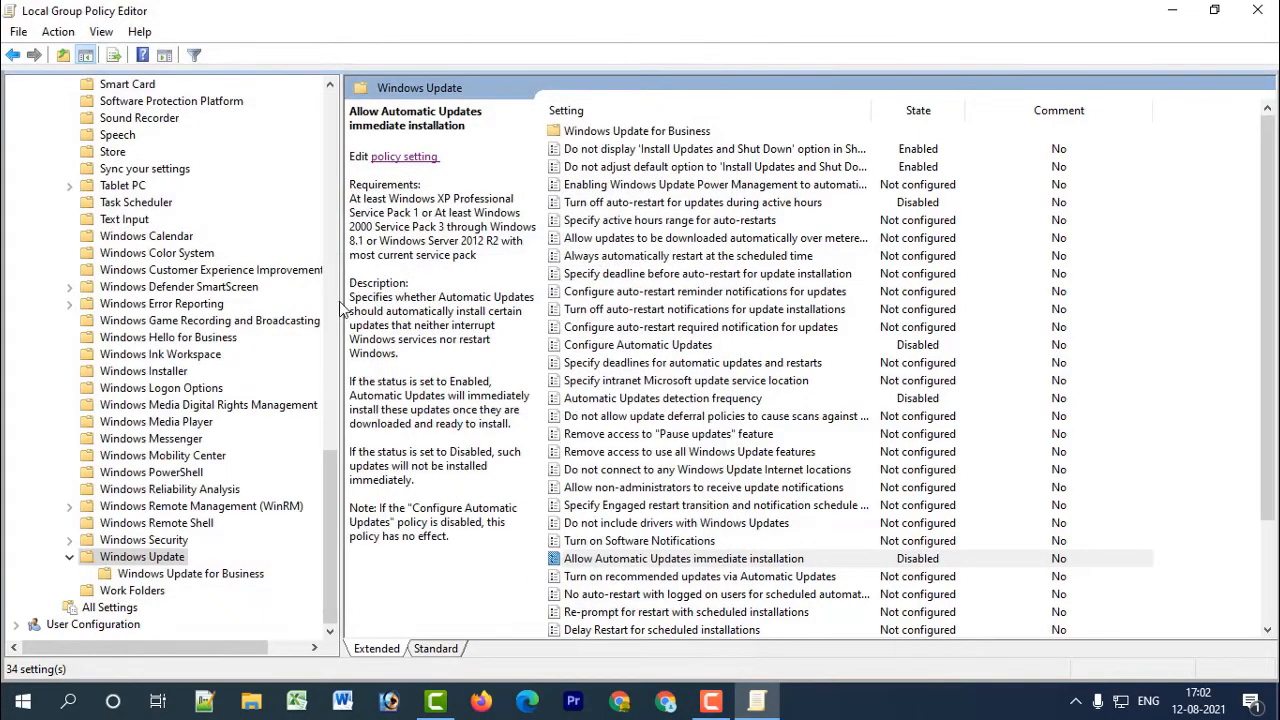
Narrow the policy tree, review the remaining Windows Update policies, and select Automatic Updates detection frequency.
left_click_drag(338, 308, 242, 303)
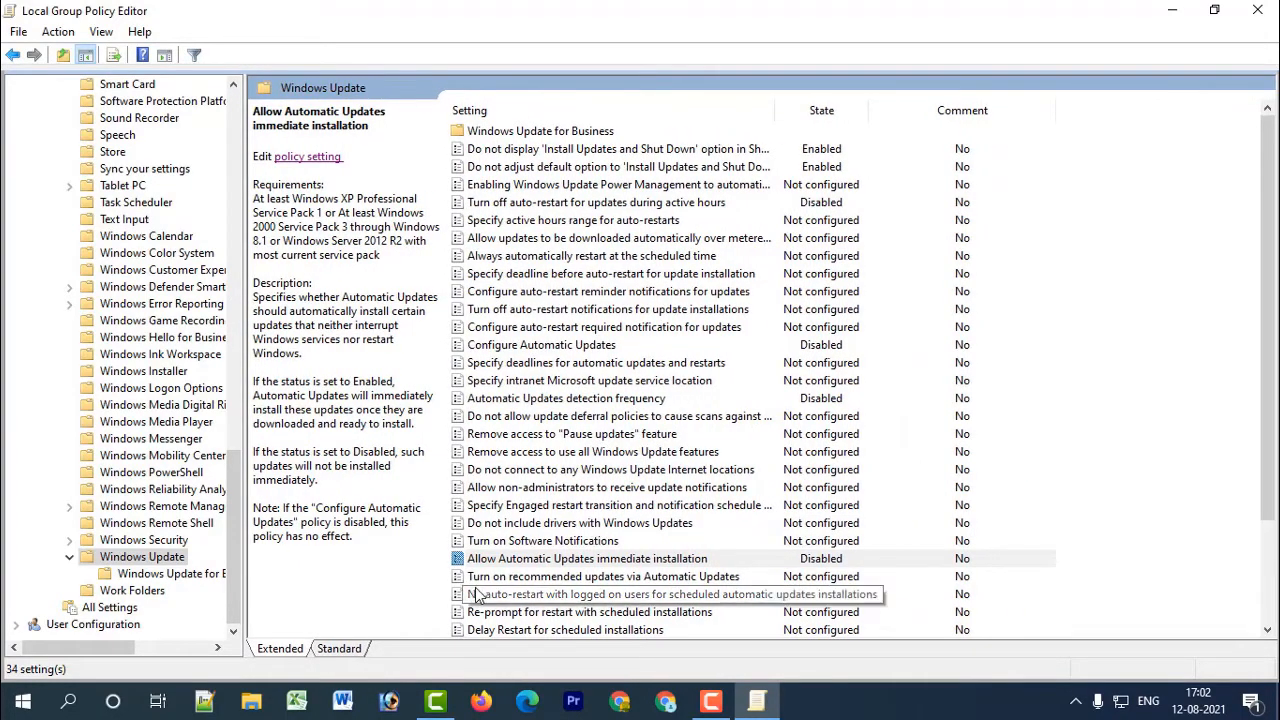
scroll(590, 510, "down", 2)
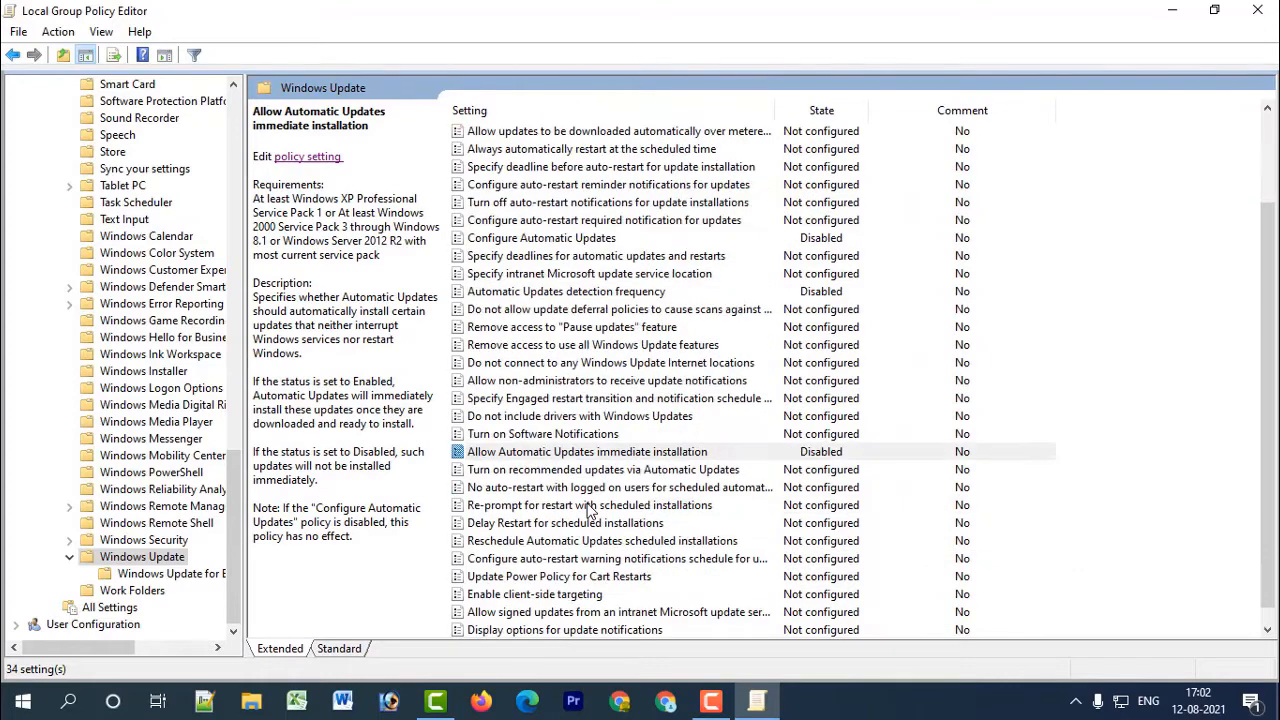
scroll(591, 510, "down", 1)
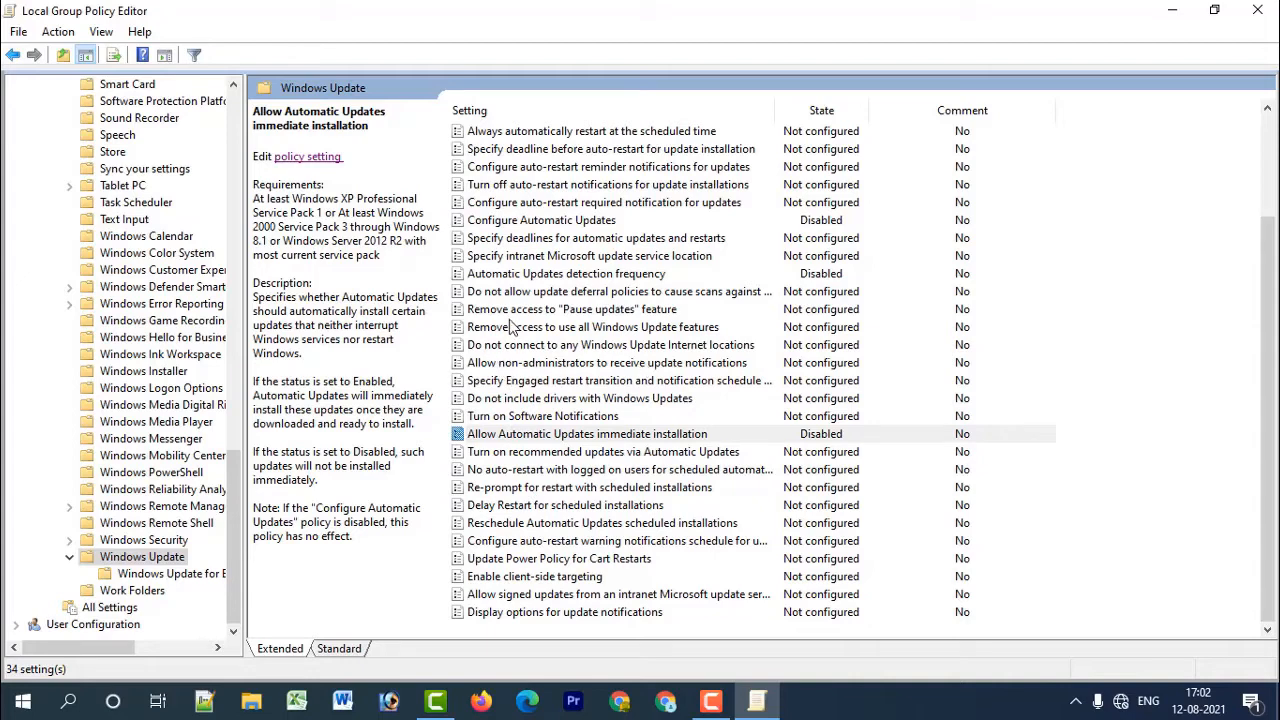
left_click(553, 276)
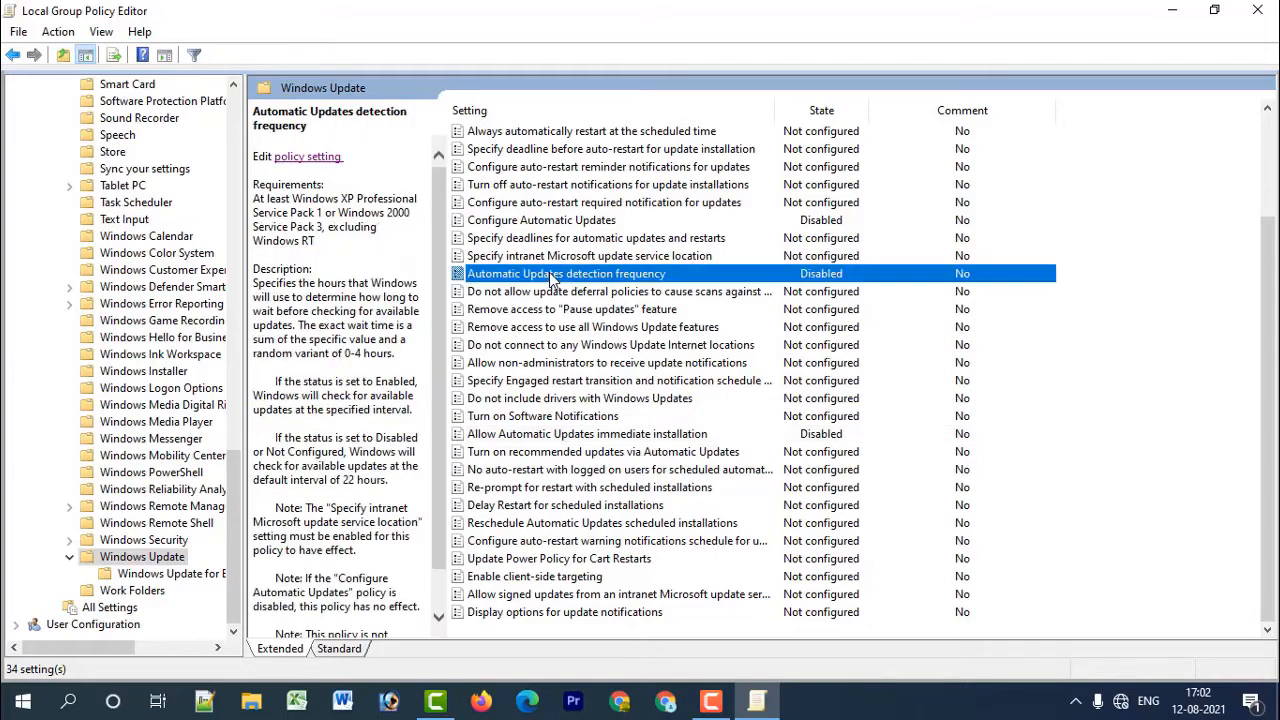
Check the Automatic Updates detection frequency and Configure Automatic Updates policy settings, closing each dialog after viewing it.
double_click(549, 276)
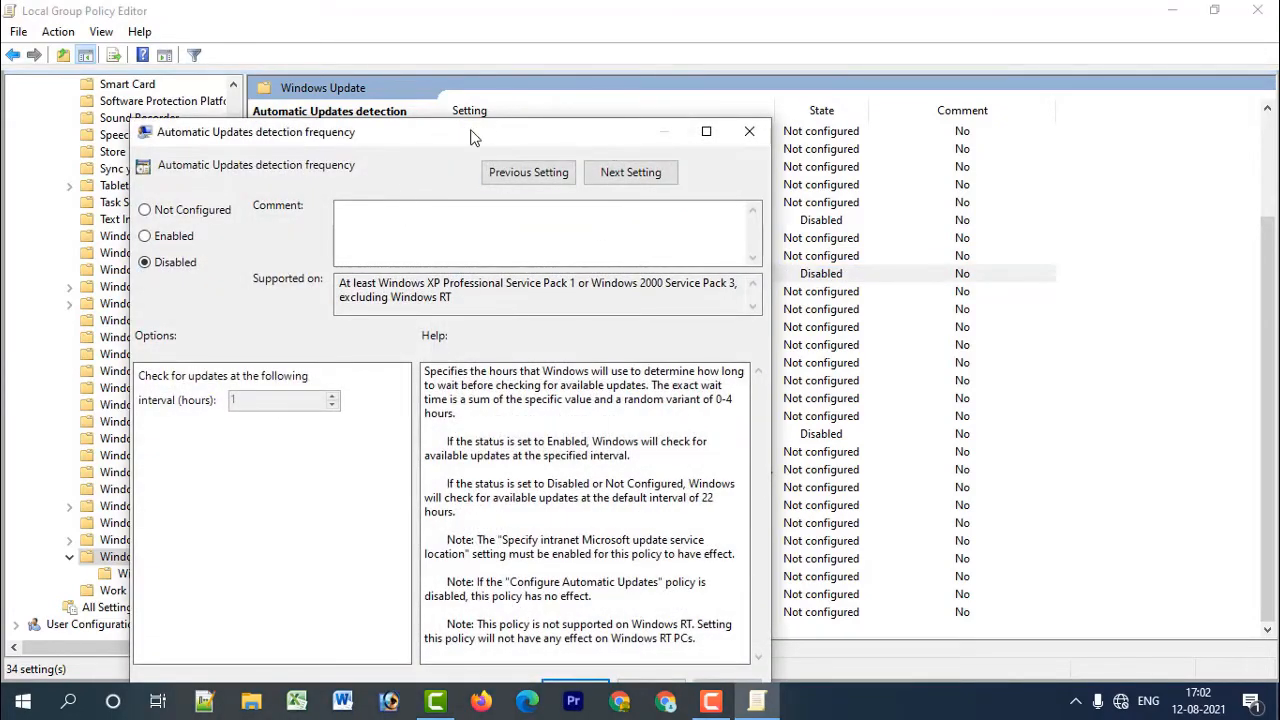
left_click_drag(470, 135, 473, 23)
left_click(603, 579)
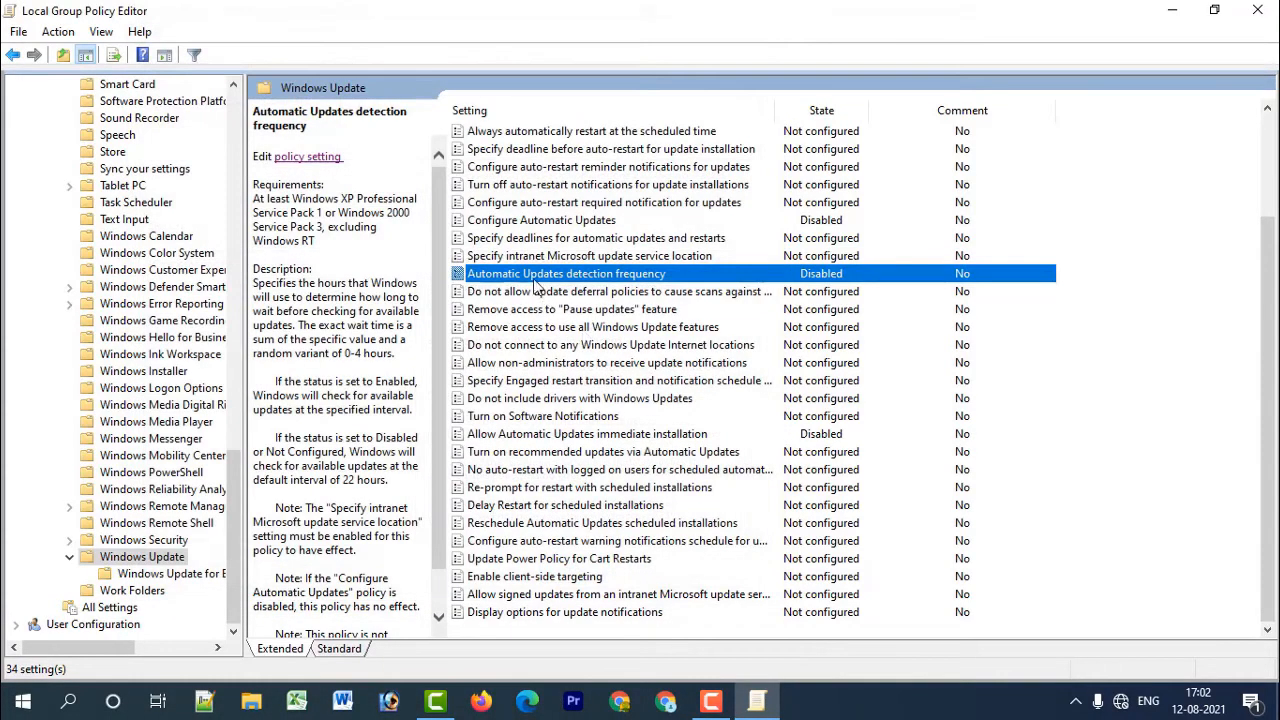
scroll(549, 256, "up", 2)
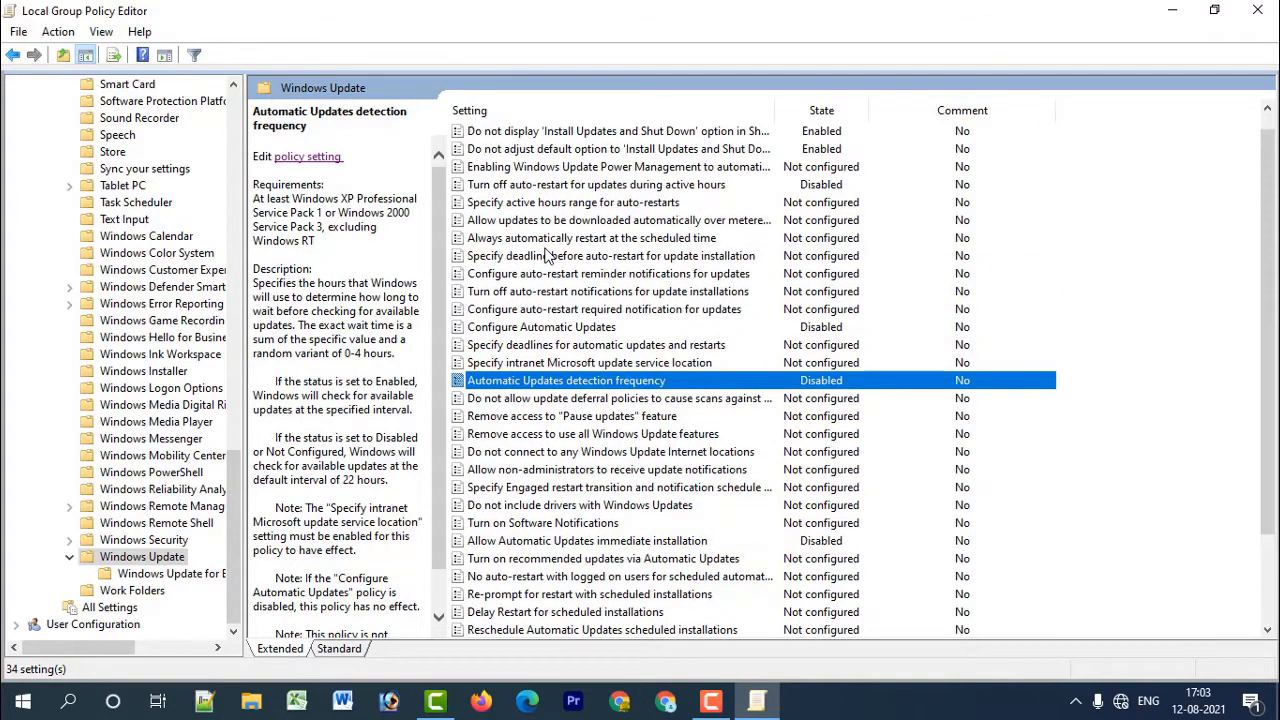
left_click(513, 330)
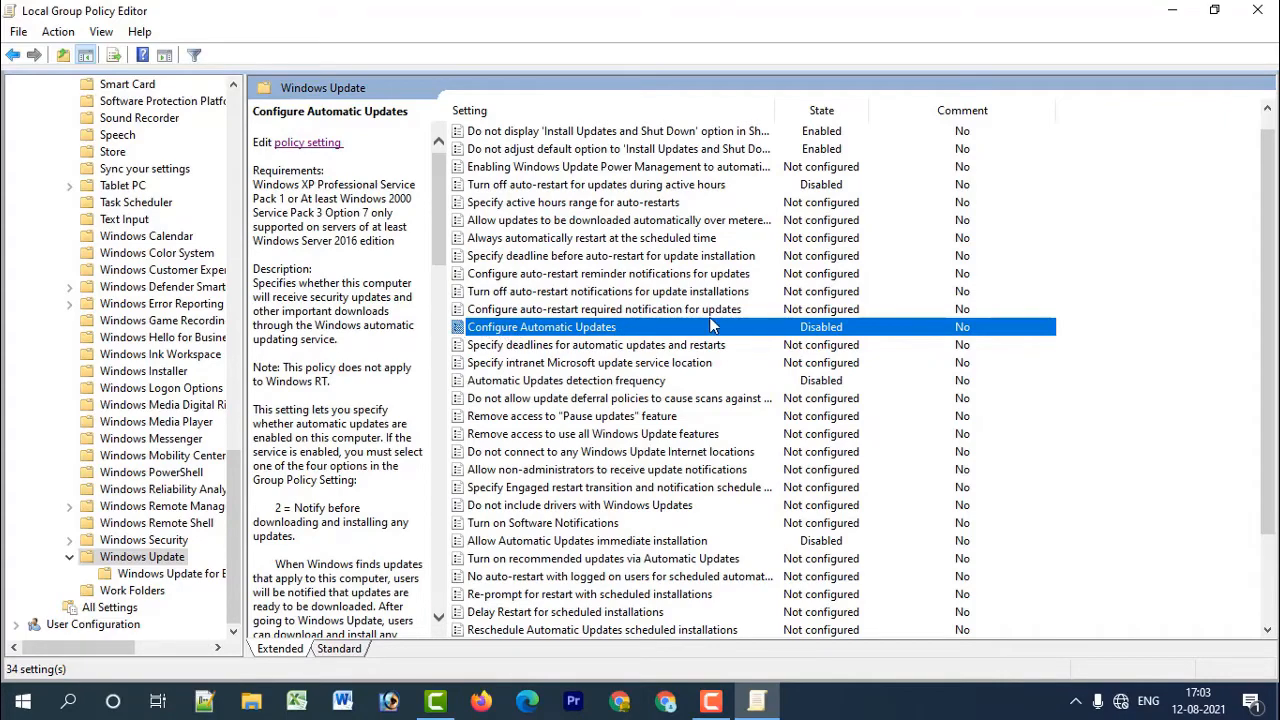
double_click(505, 328)
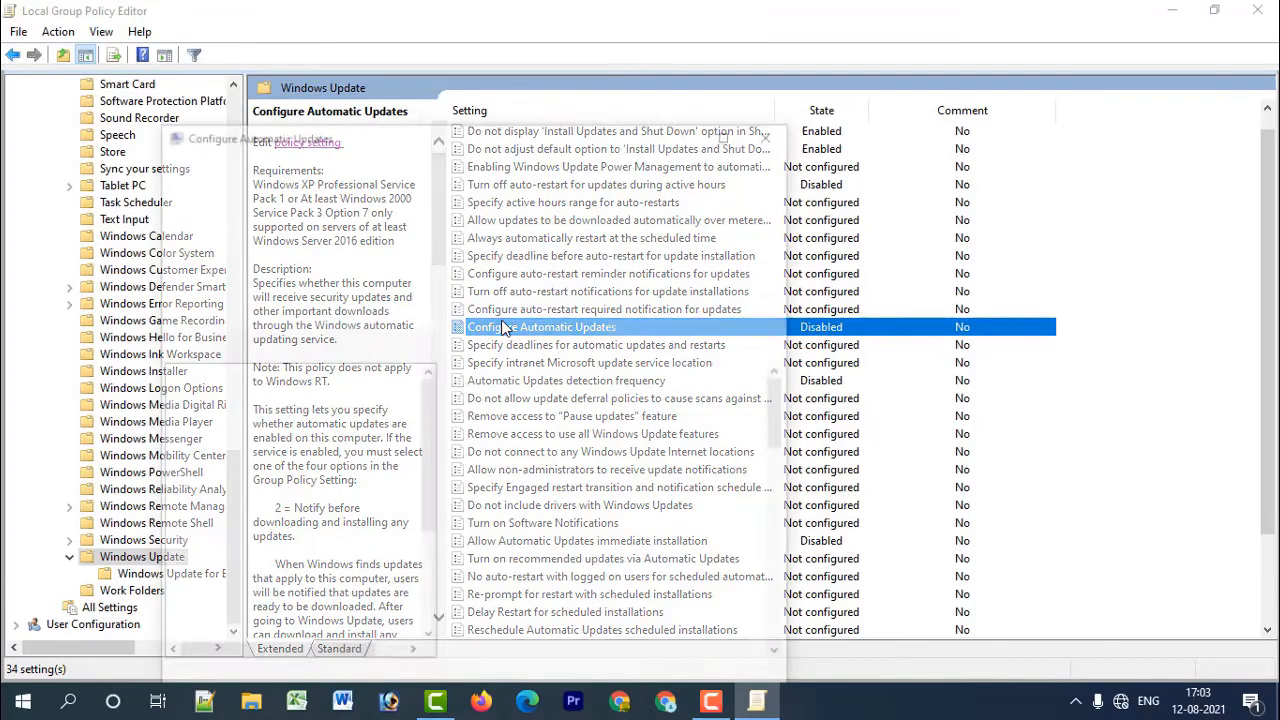
left_click_drag(402, 140, 400, 74)
left_click(593, 621)
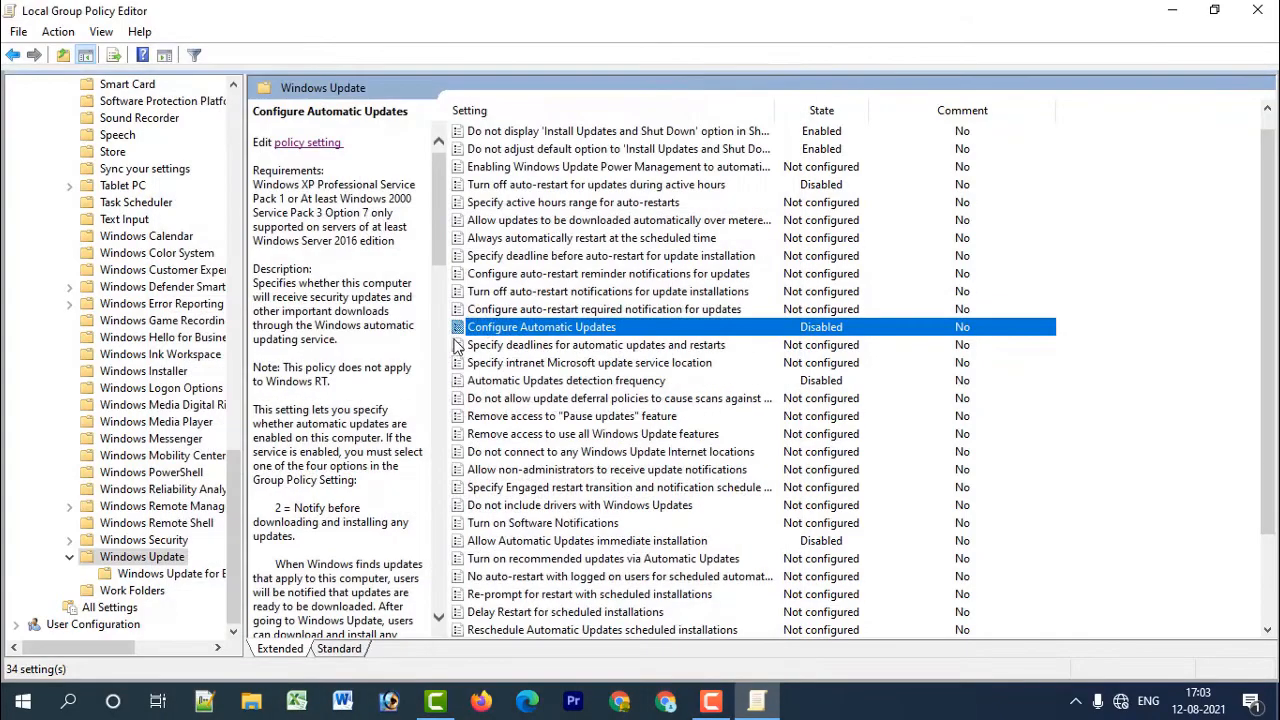
Review the descriptions of the auto-restart, update power management, and Install Updates and Shut Down default option policies.
left_click(563, 291)
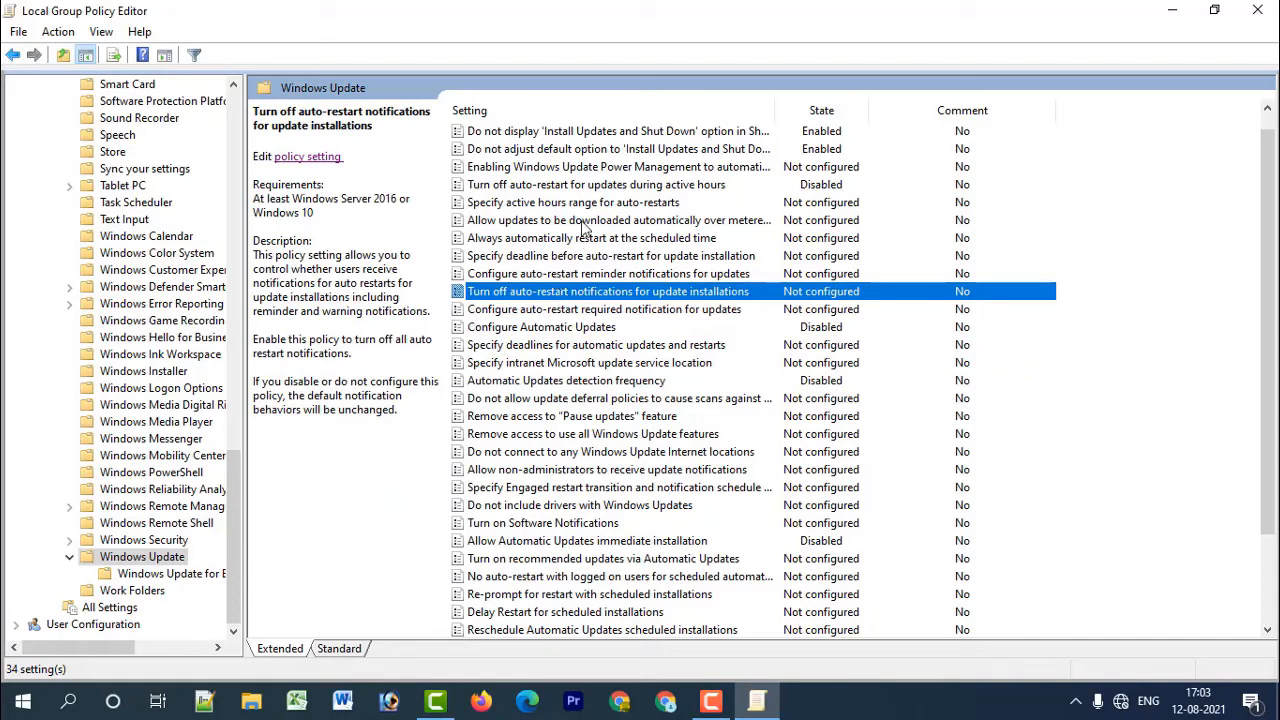
scroll(585, 228, "up", 1)
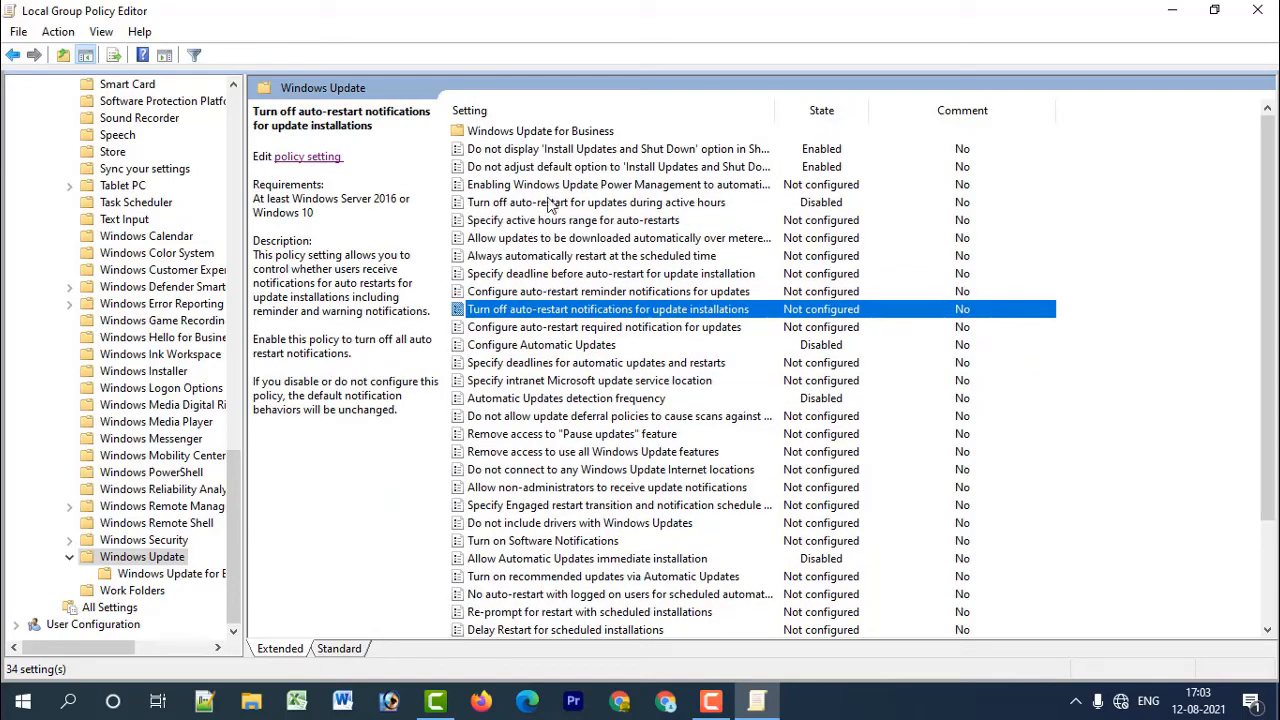
left_click(545, 206)
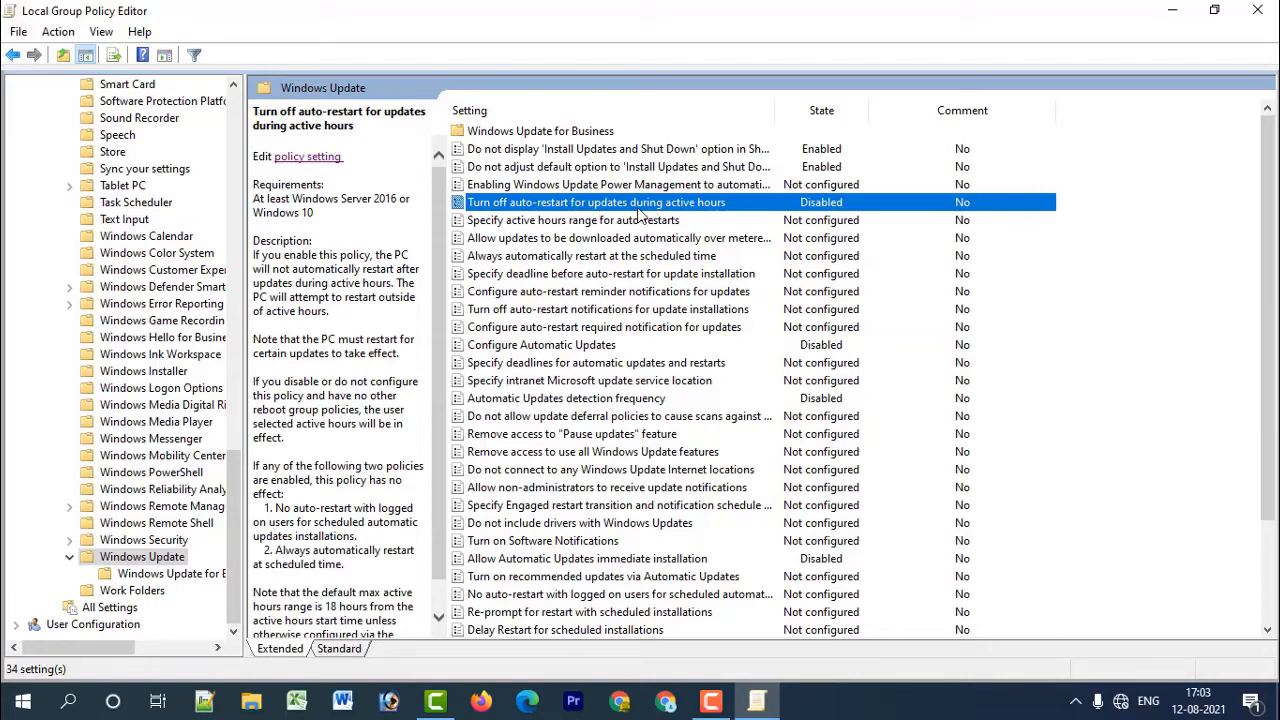
left_click(518, 188)
left_click(578, 166)
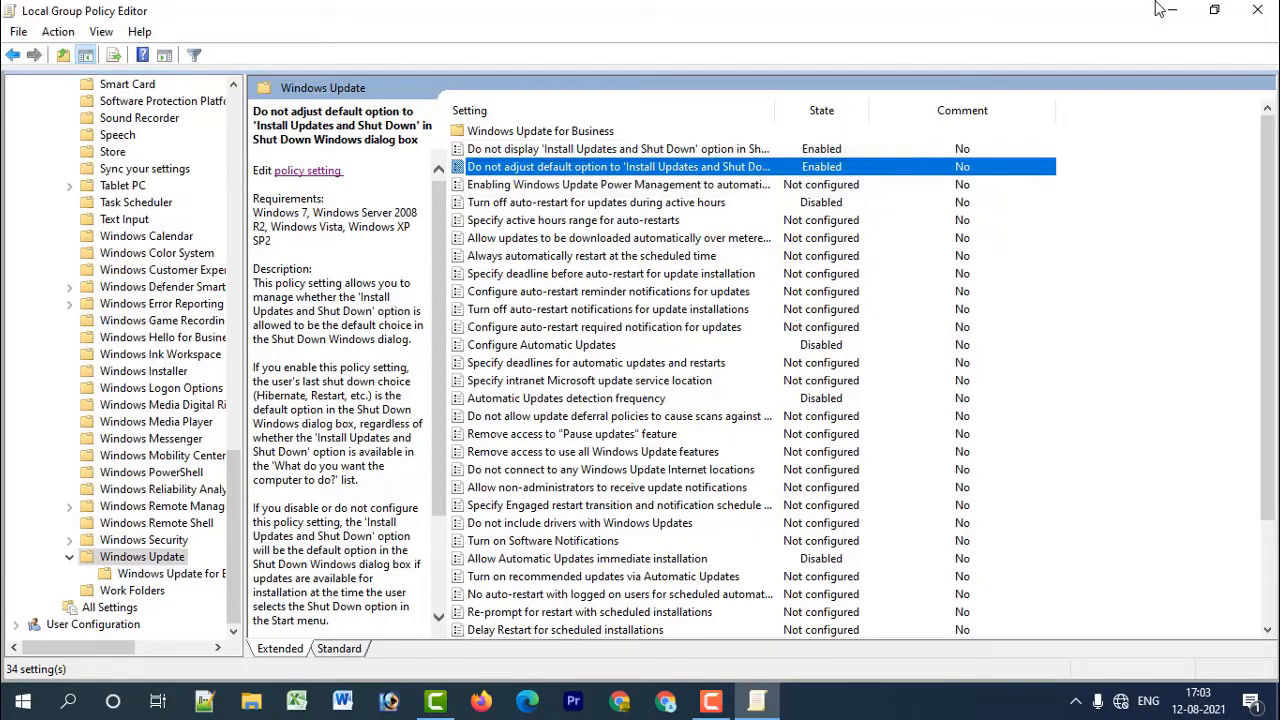
Close the Local Group Policy Editor and open the Registry Editor by searching Windows for "rege".
left_click(1260, 12)
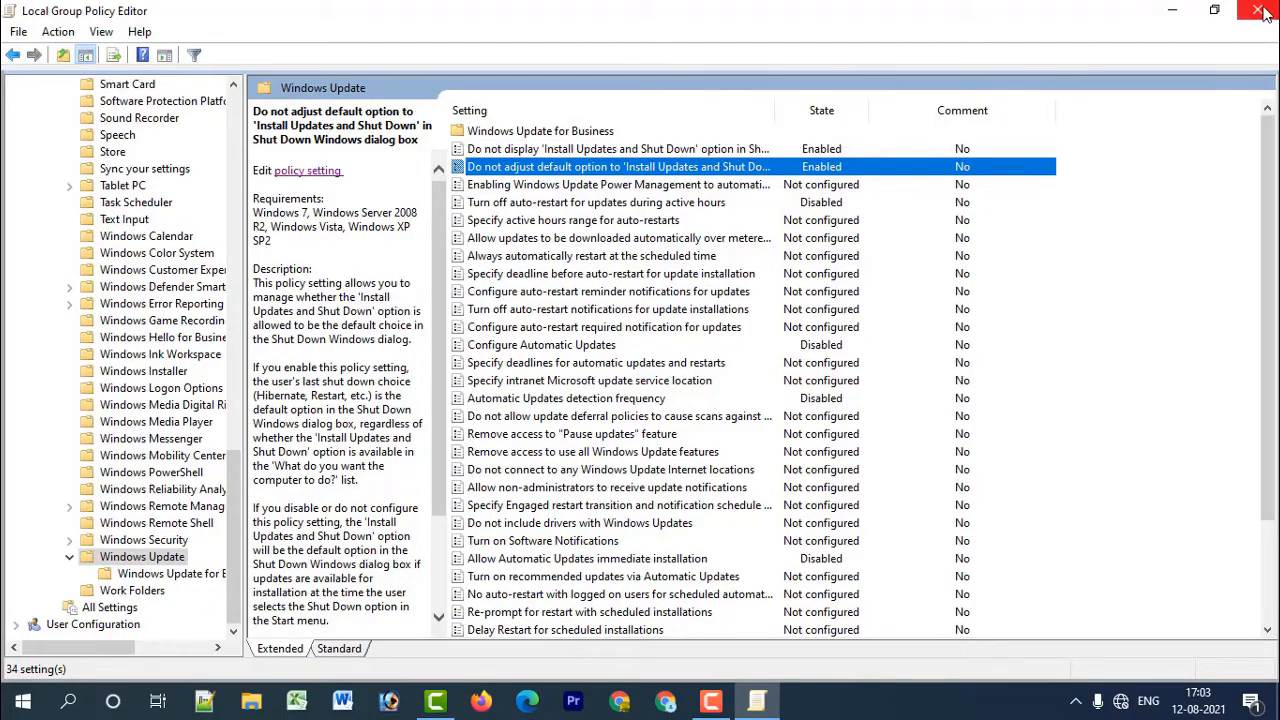
left_click(1260, 12)
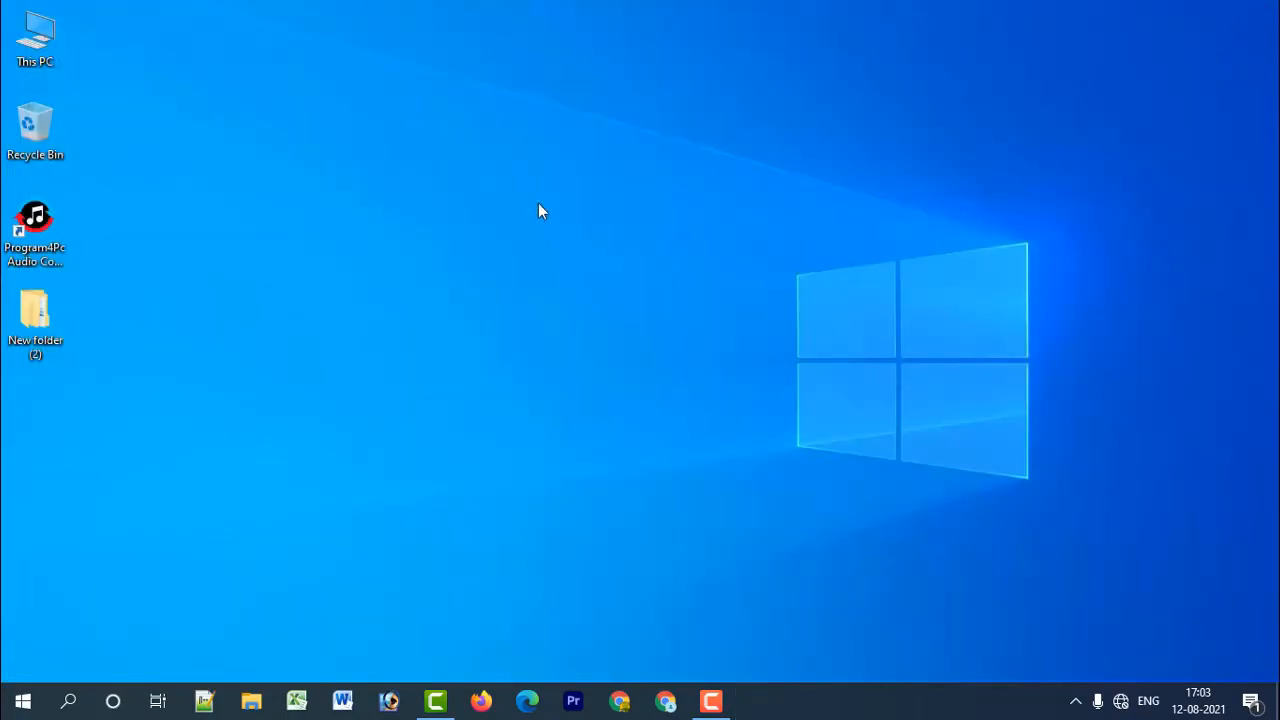
left_click(68, 700)
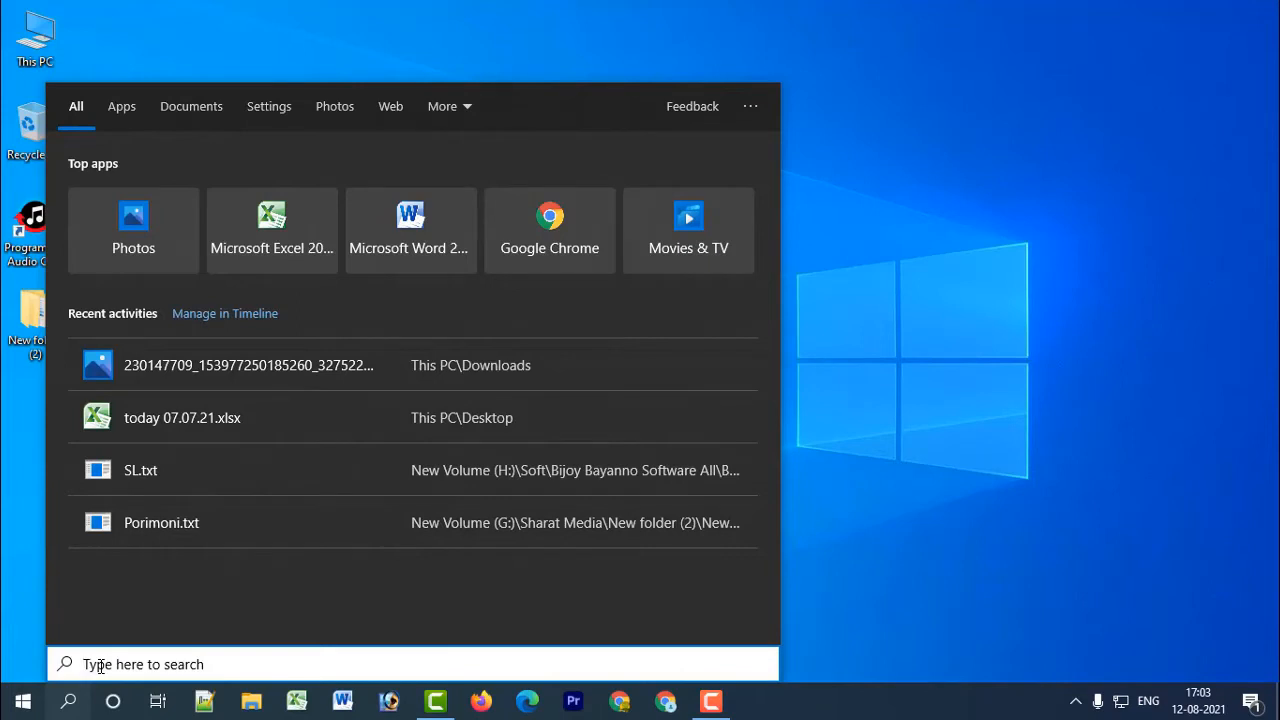
type("re")
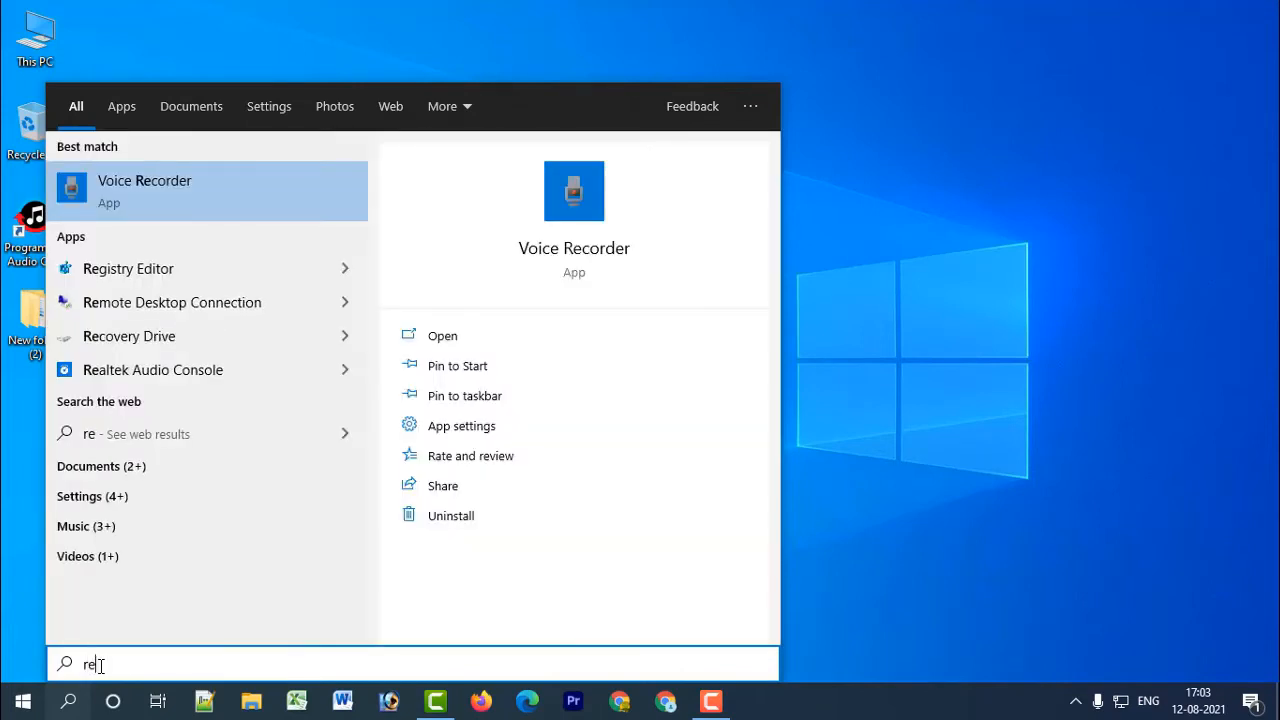
type("ge")
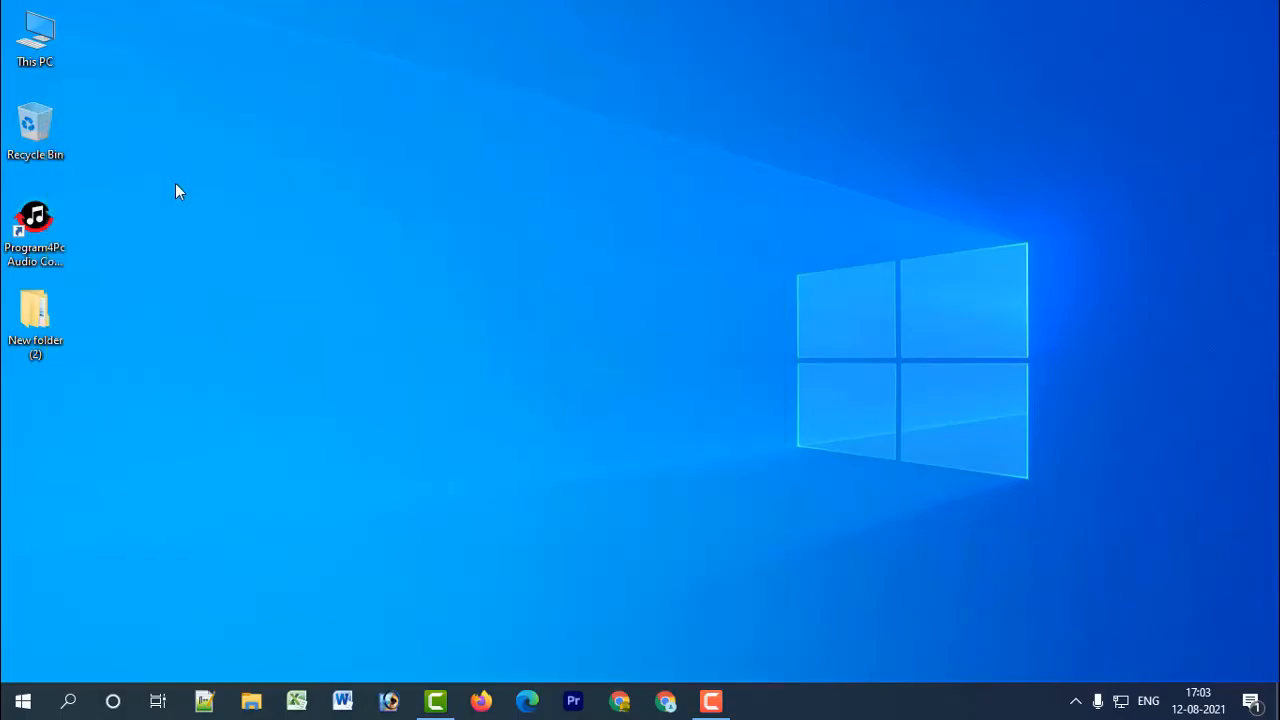
left_click(175, 183)
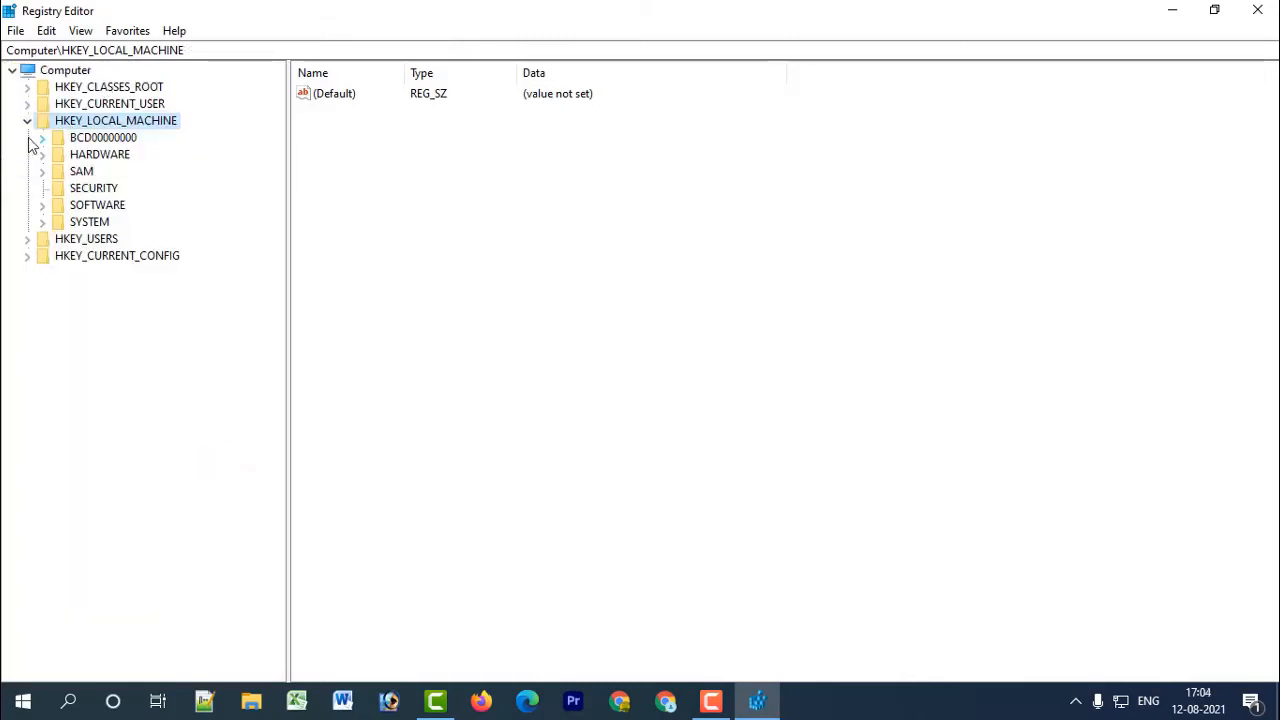
Expand the registry tree to show the subkeys of HKEY_LOCAL_MACHINE\SOFTWARE\Microsoft\WindowsUpdate.
left_click(25, 123)
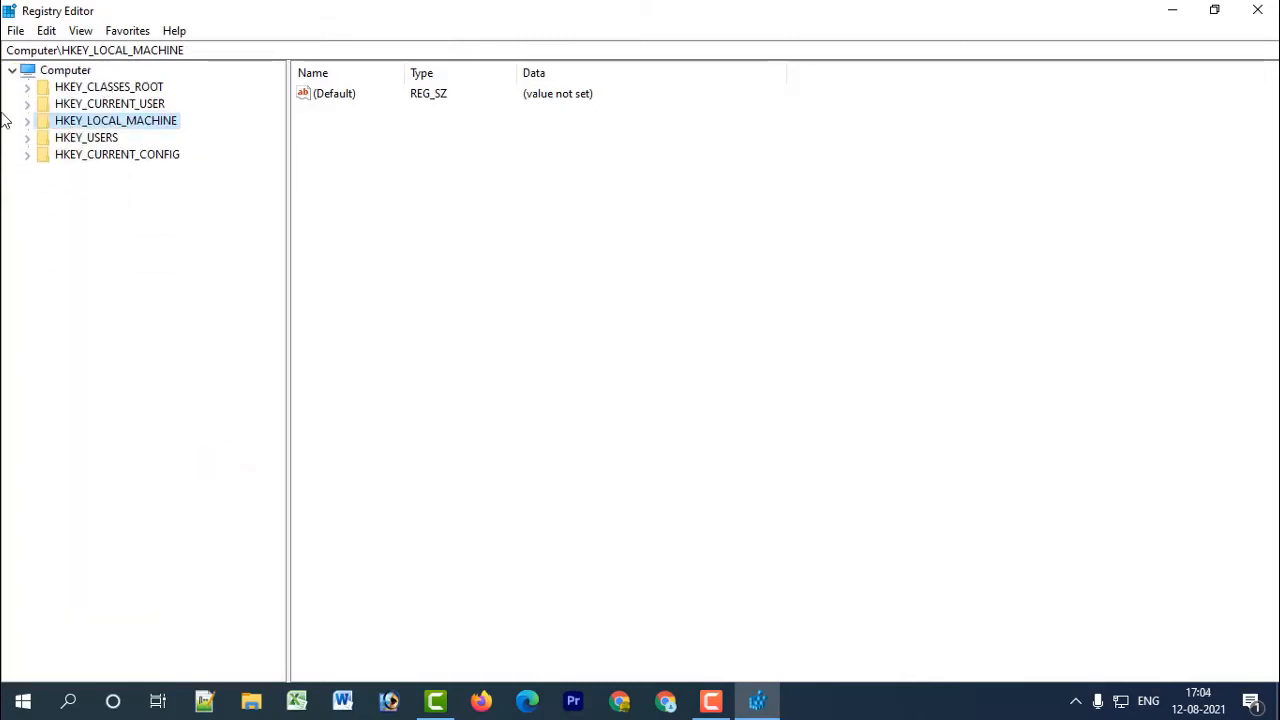
left_click(144, 104)
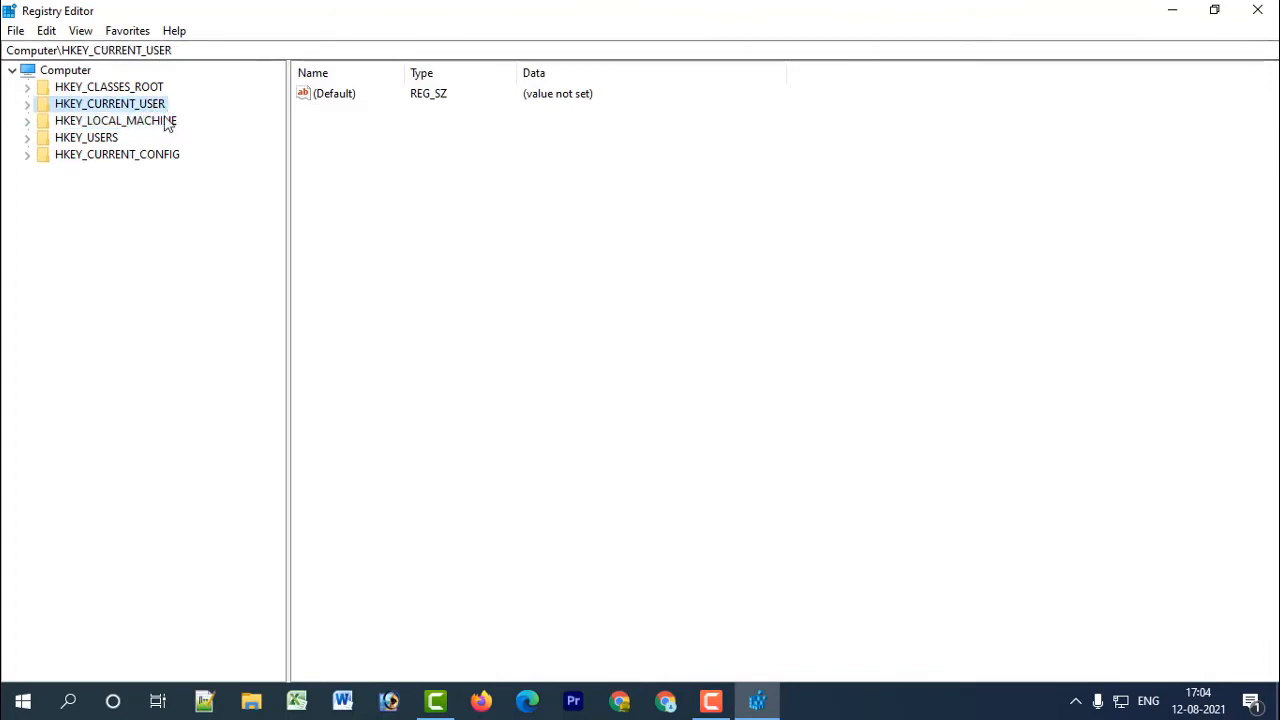
left_click(28, 122)
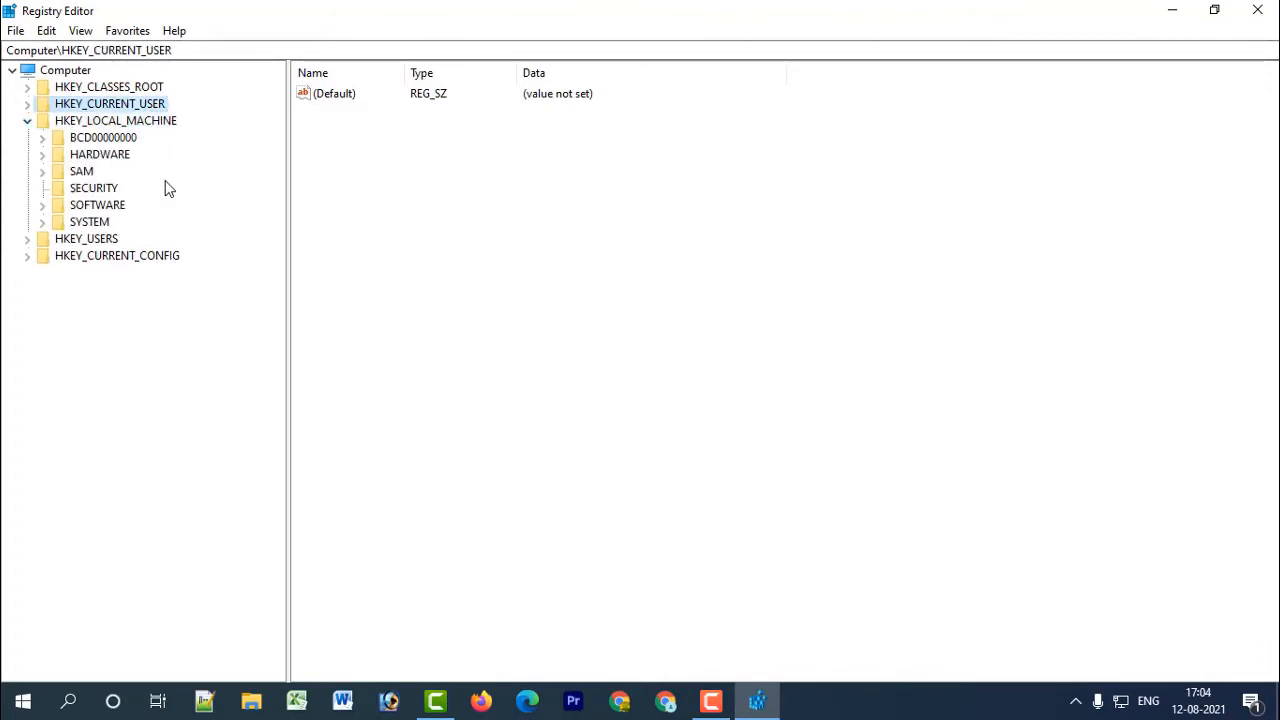
left_click(42, 205)
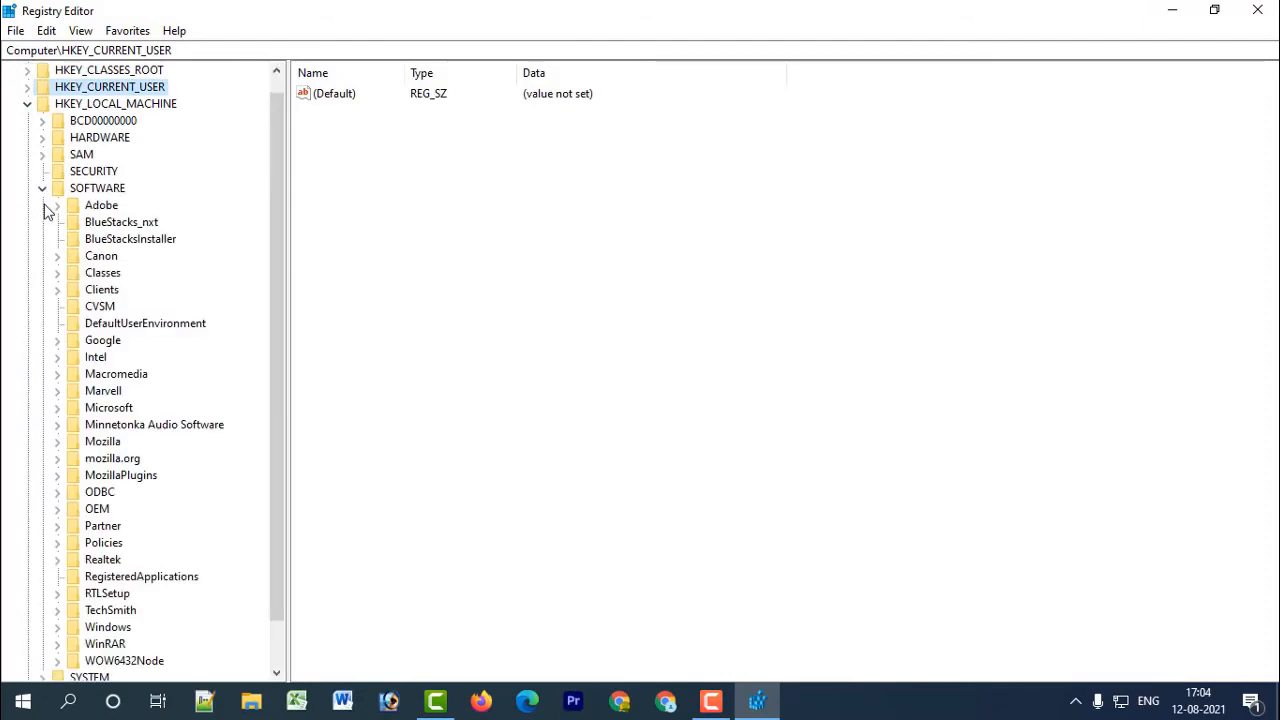
left_click_drag(280, 241, 271, 346)
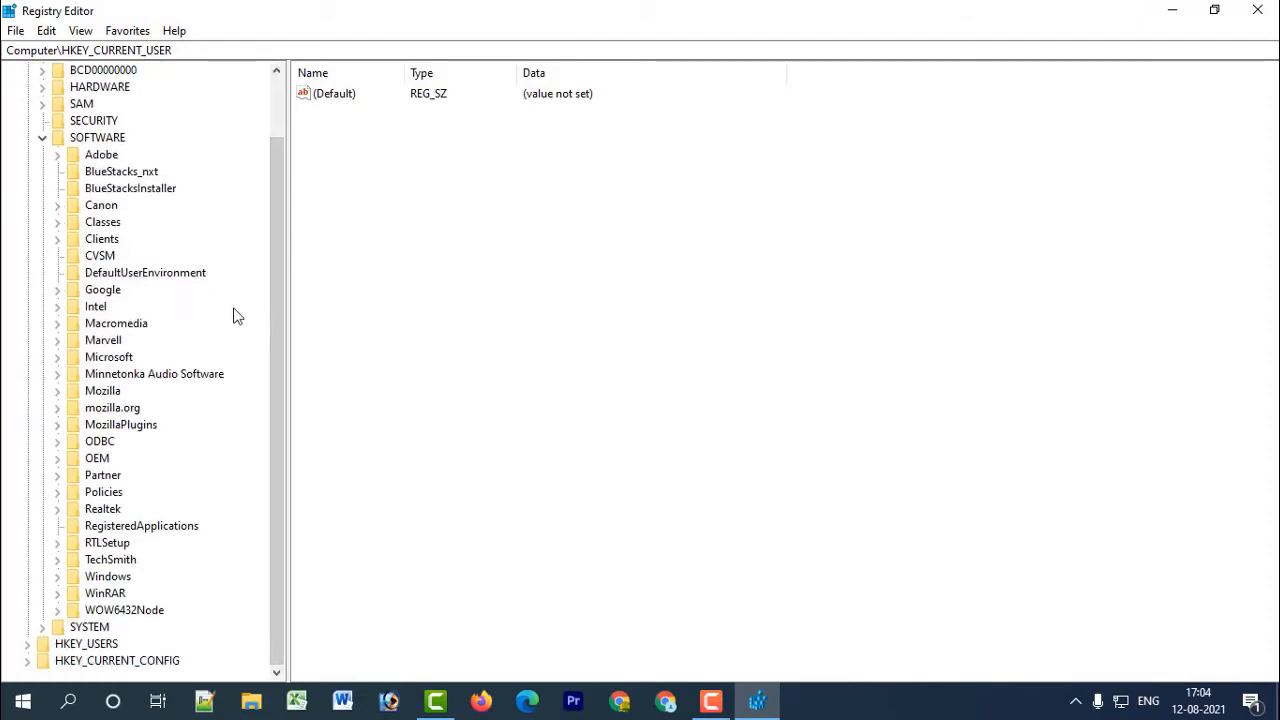
left_click(57, 359)
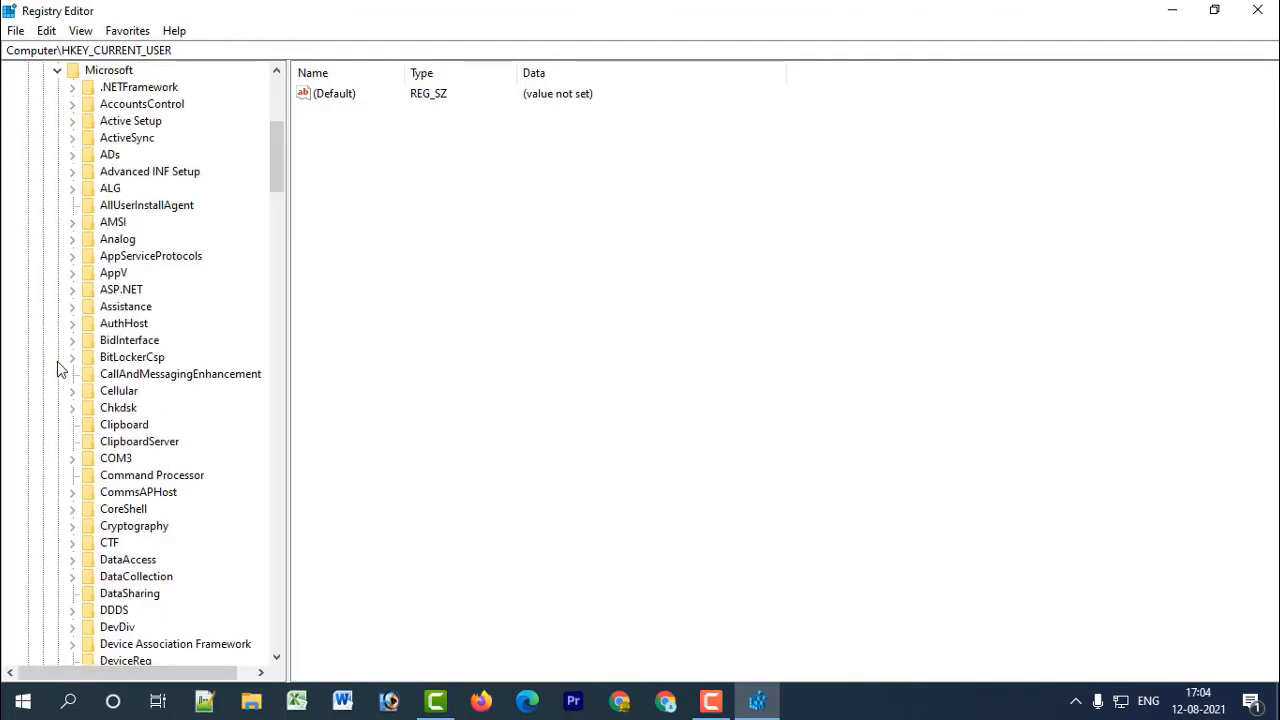
left_click_drag(270, 164, 309, 537)
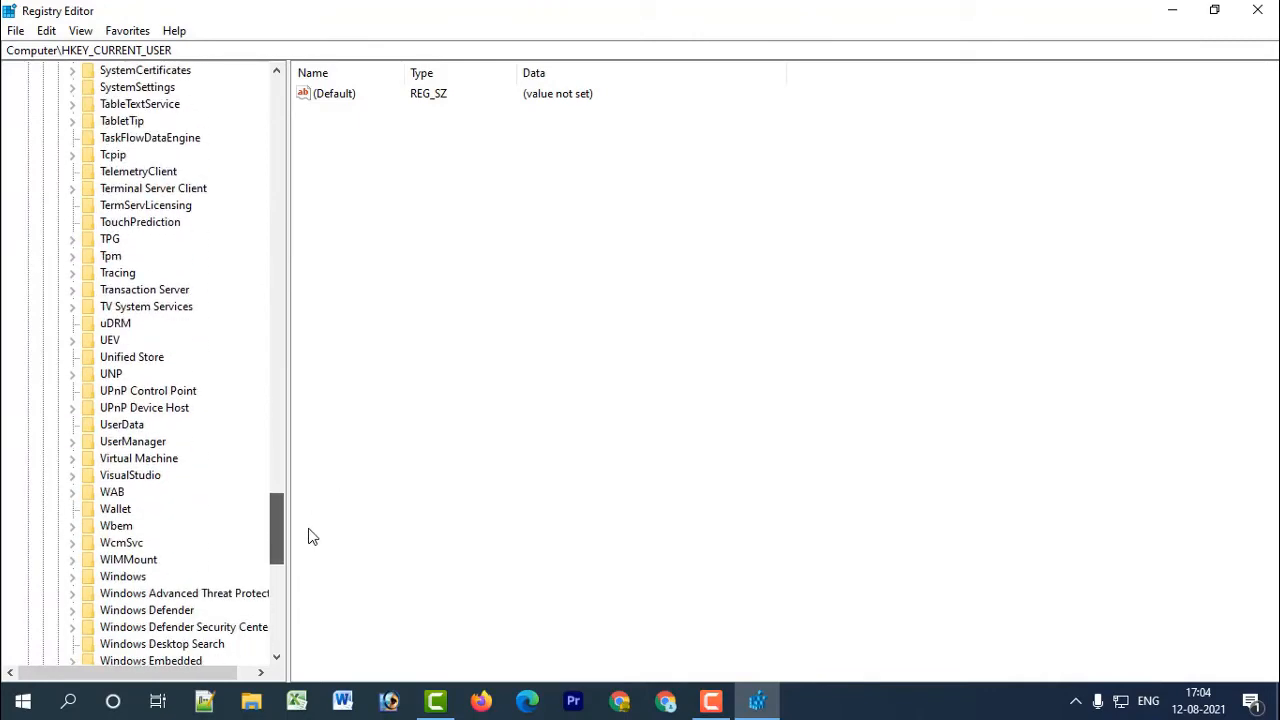
scroll(162, 423, "down", 2)
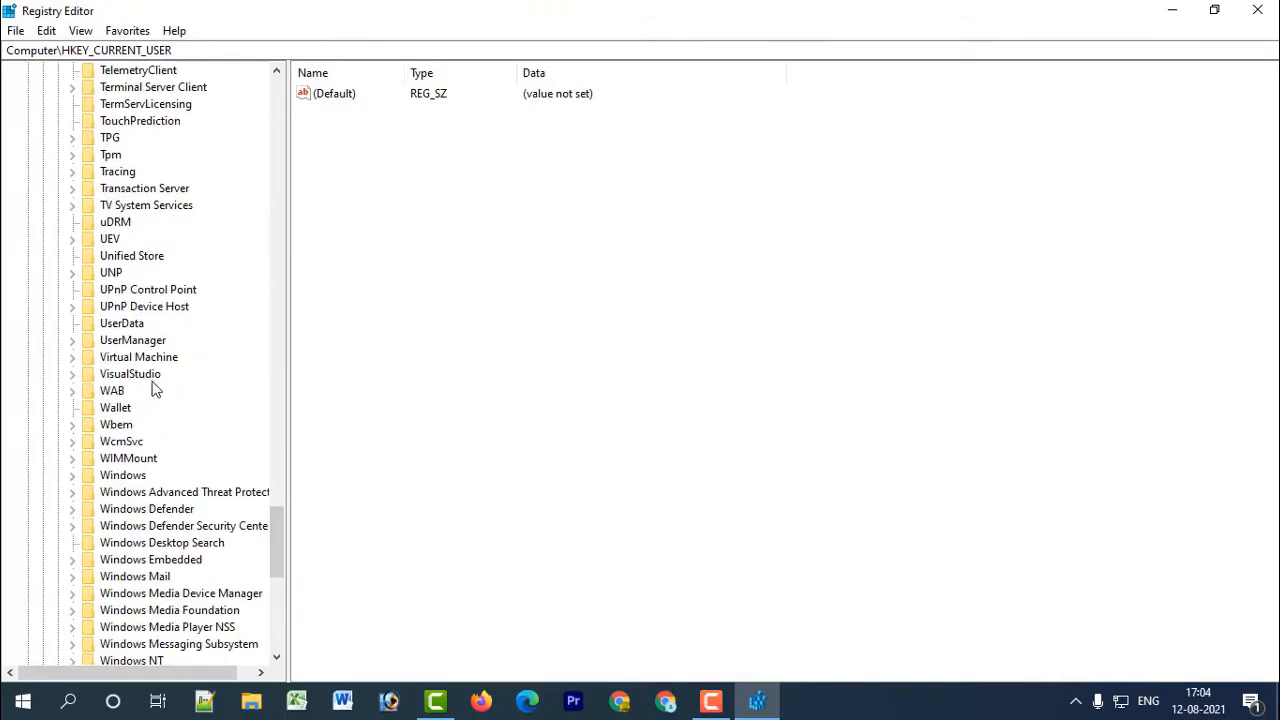
scroll(170, 510, "down", 3)
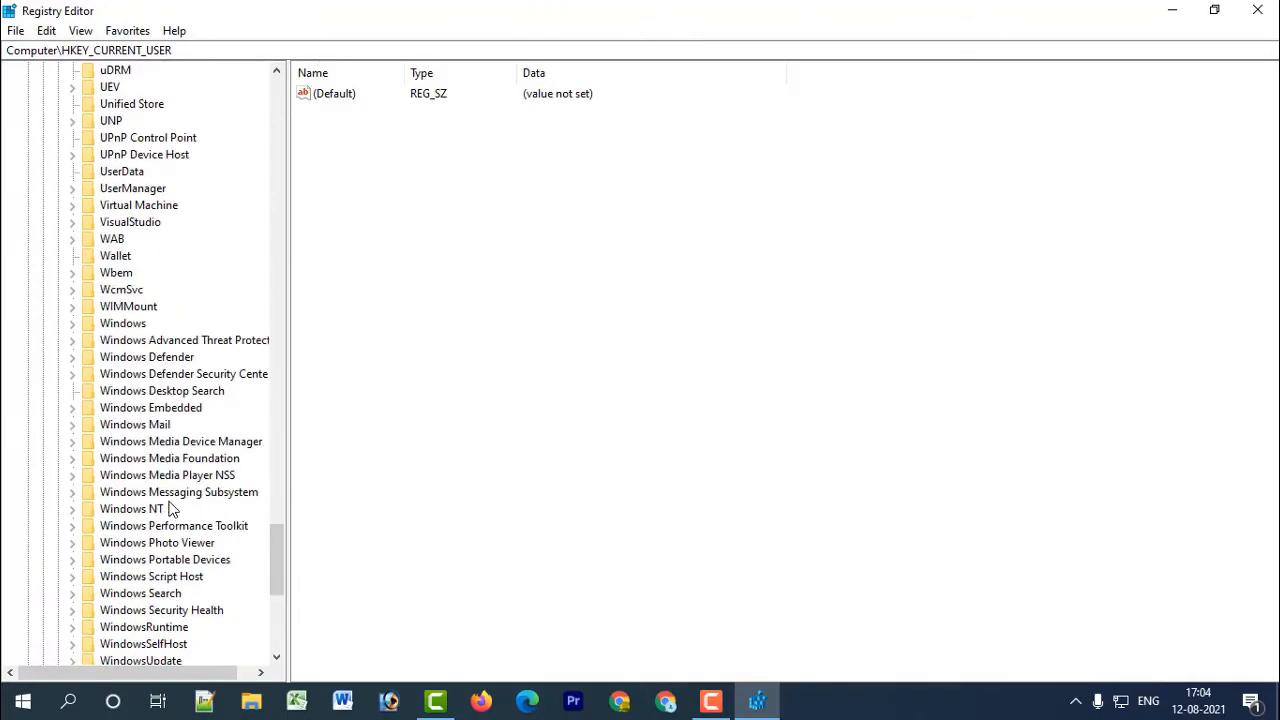
scroll(170, 508, "down", 4)
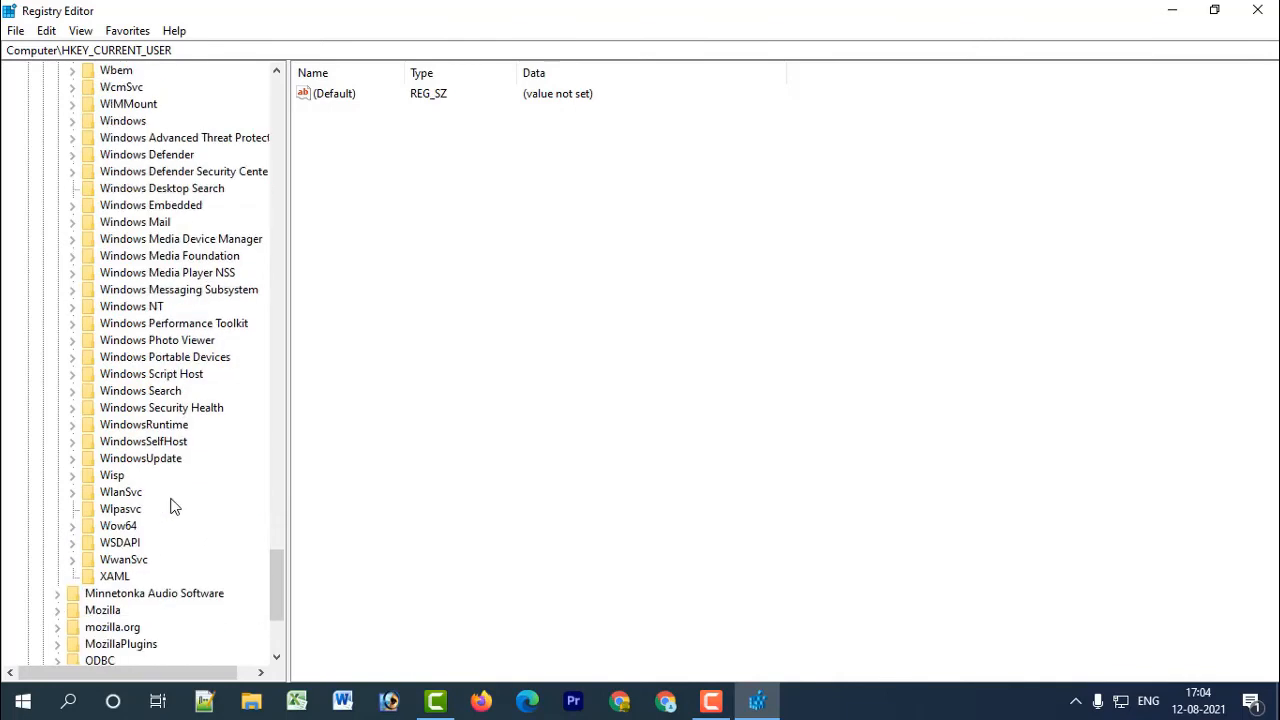
left_click(73, 459)
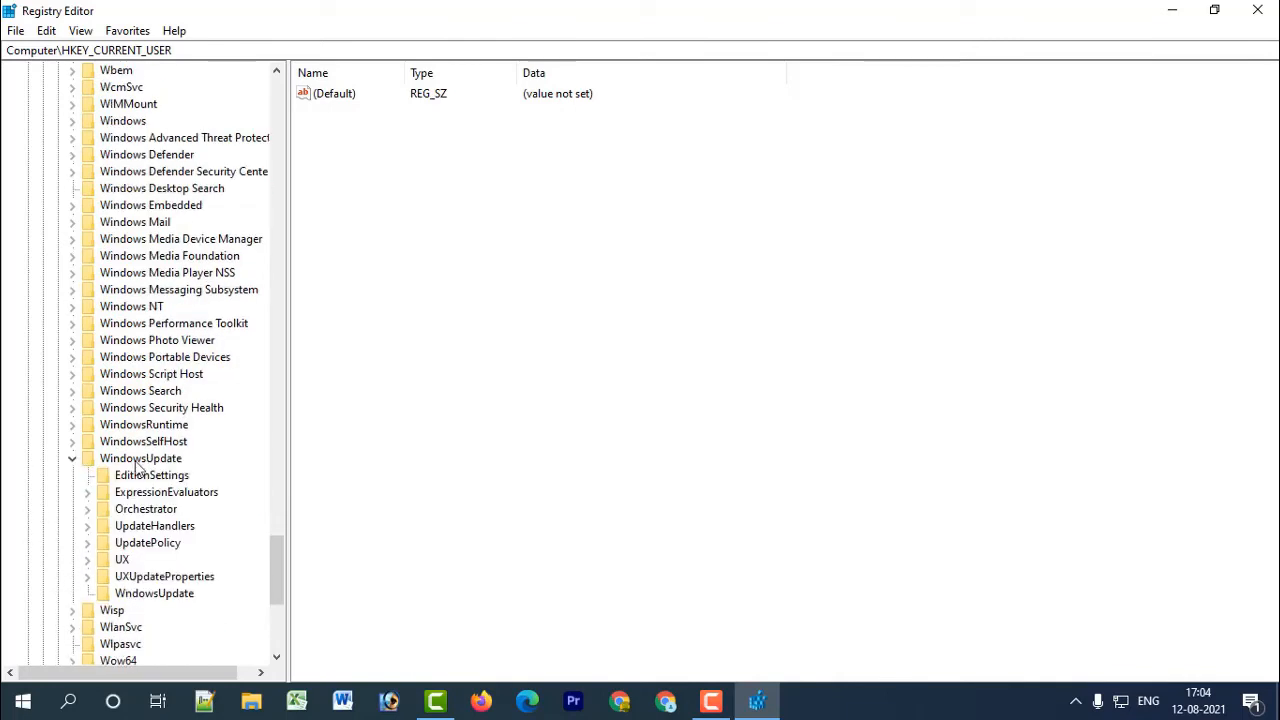
Delete the misspelled WndowsUpdate subkey under the WindowsUpdate key and confirm its removal.
left_click(118, 597)
right_click(125, 597)
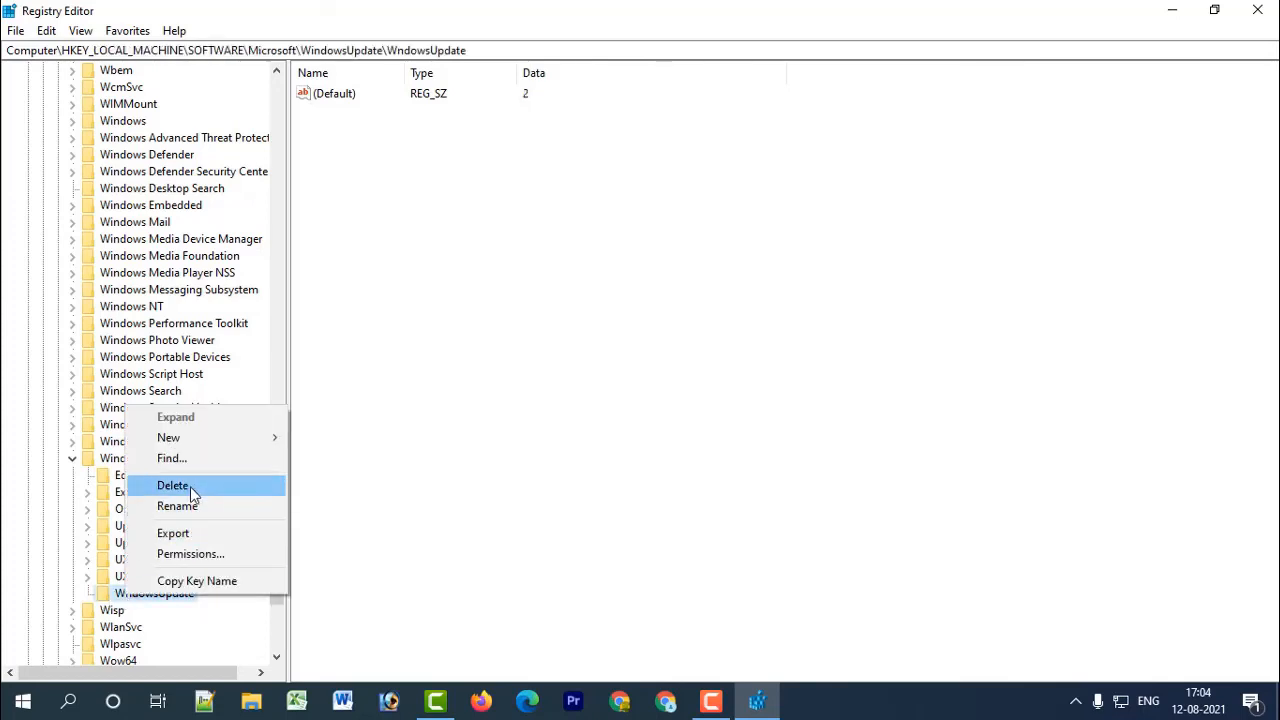
left_click(186, 487)
left_click(741, 347)
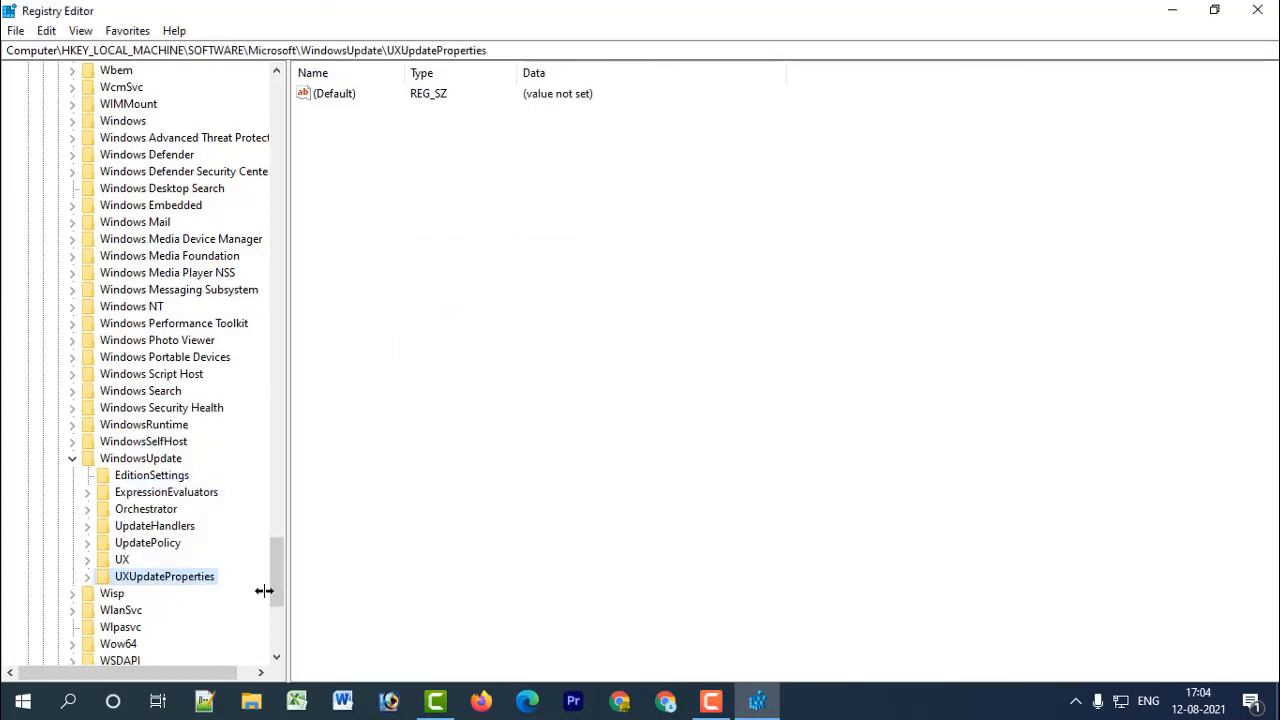
Create a new key named WindowsUpdate inside the existing Microsoft\WindowsUpdate registry key.
left_click(73, 460)
left_click(73, 460)
right_click(119, 463)
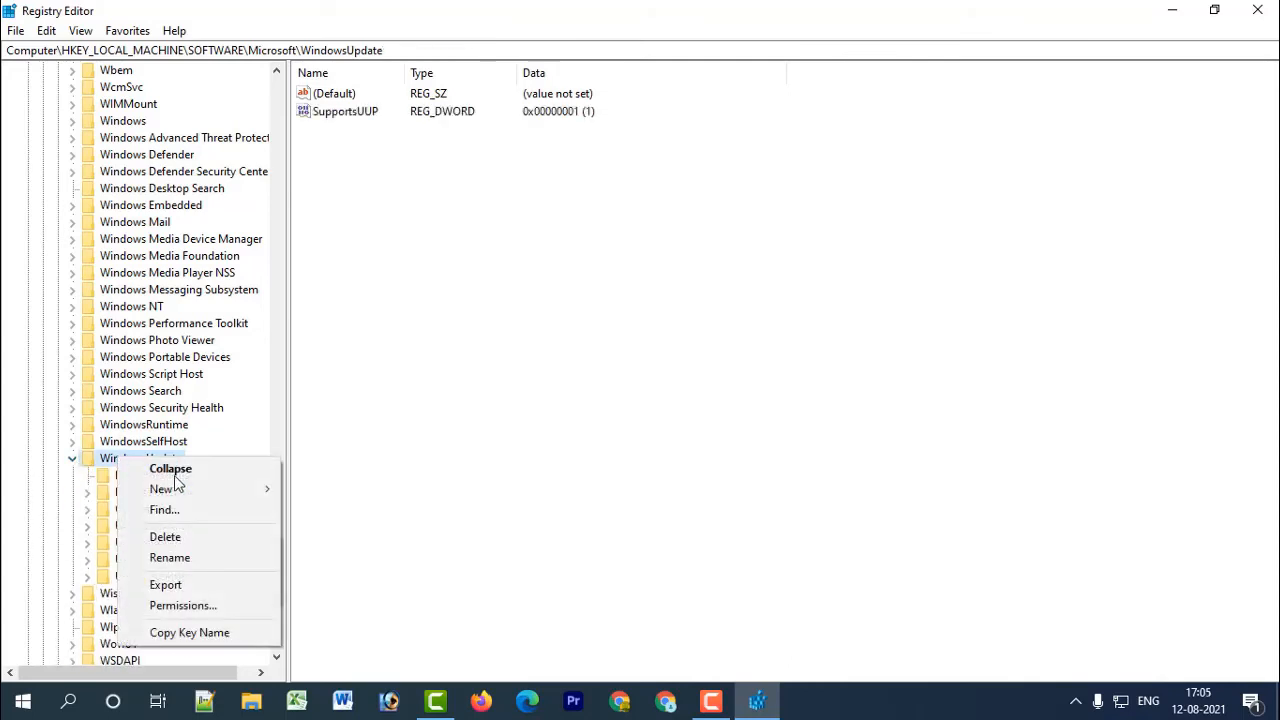
mouse_move(177, 494)
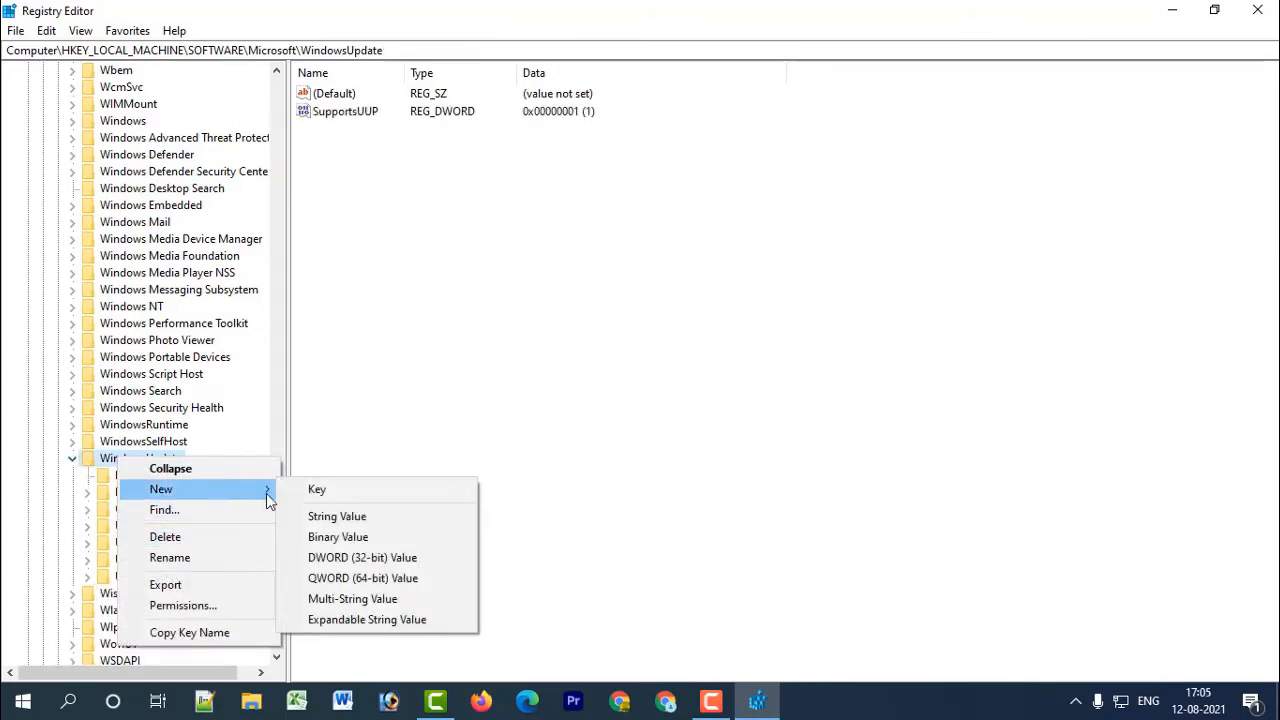
left_click(366, 498)
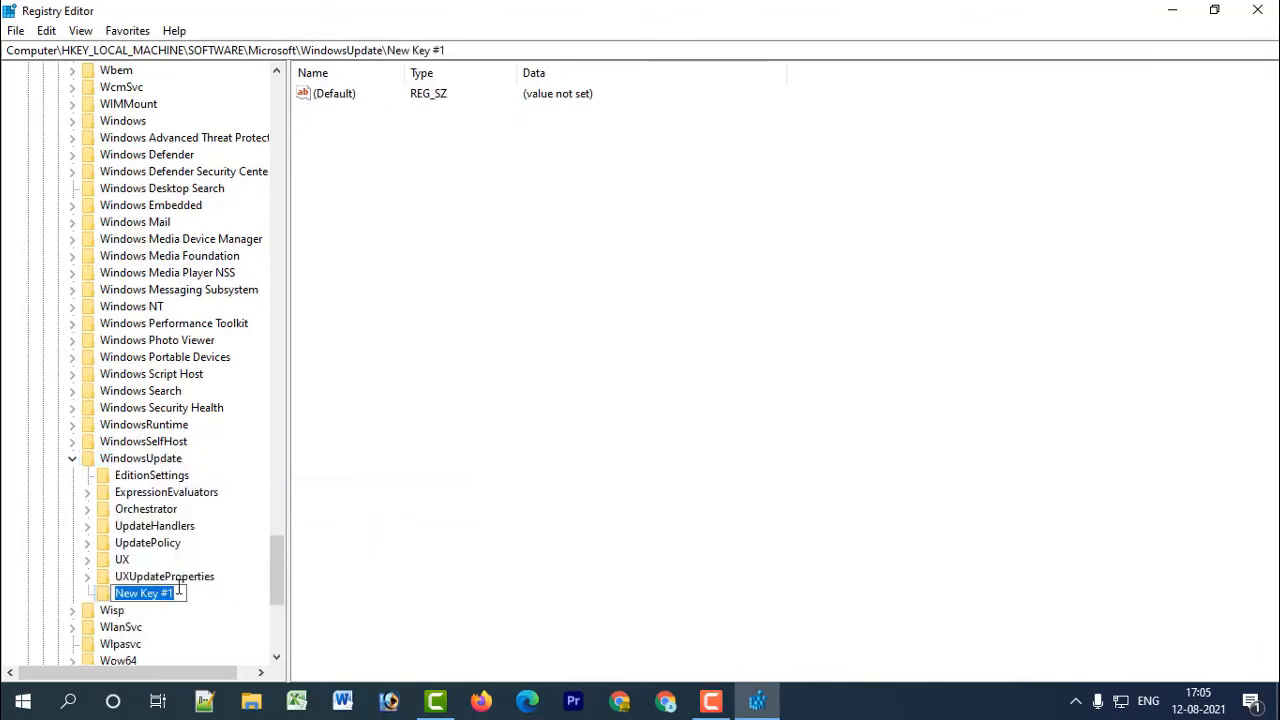
type("Win")
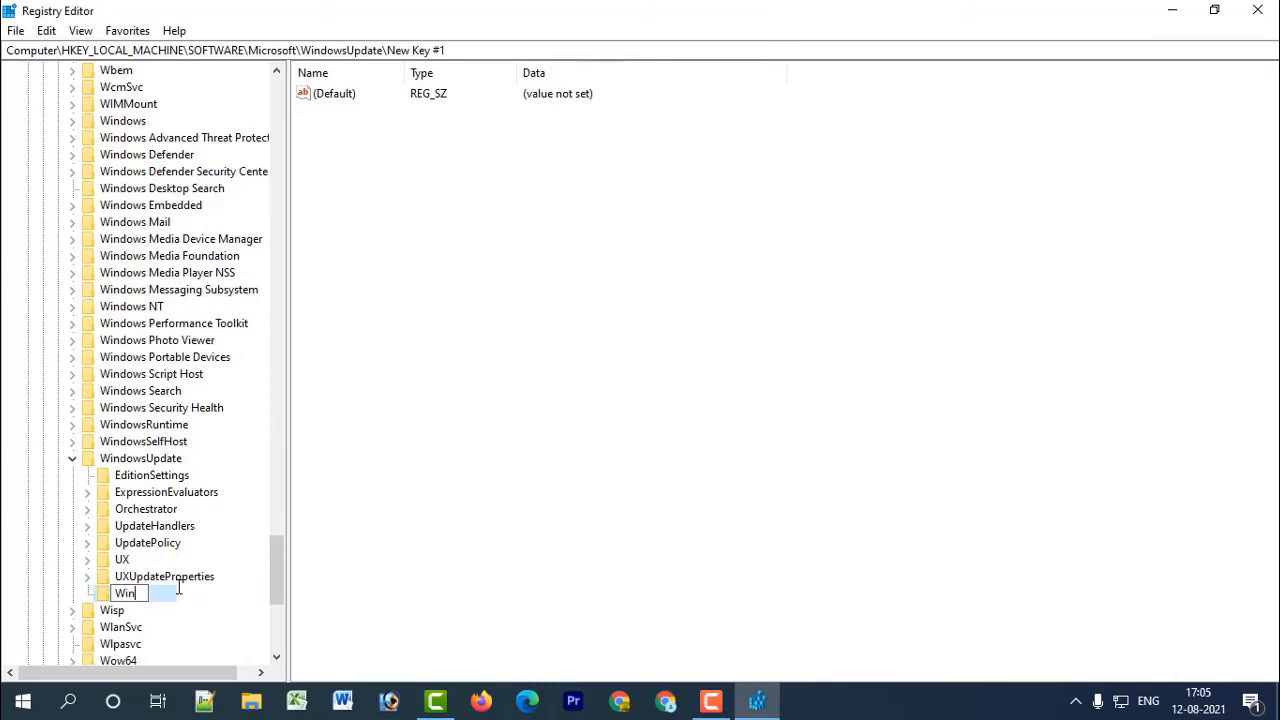
type("dowsUpdate")
key("Return")
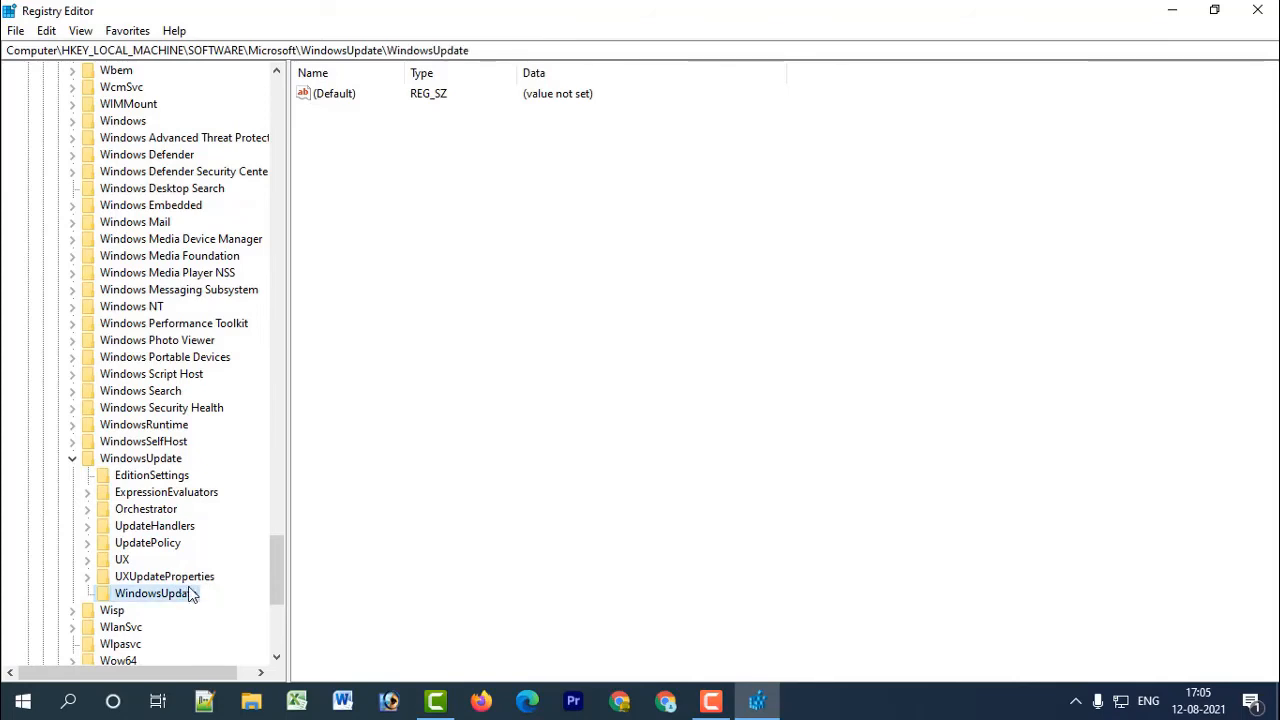
Set the value data of the (Default) string in the new WindowsUpdate subkey to 2.
left_click(412, 97)
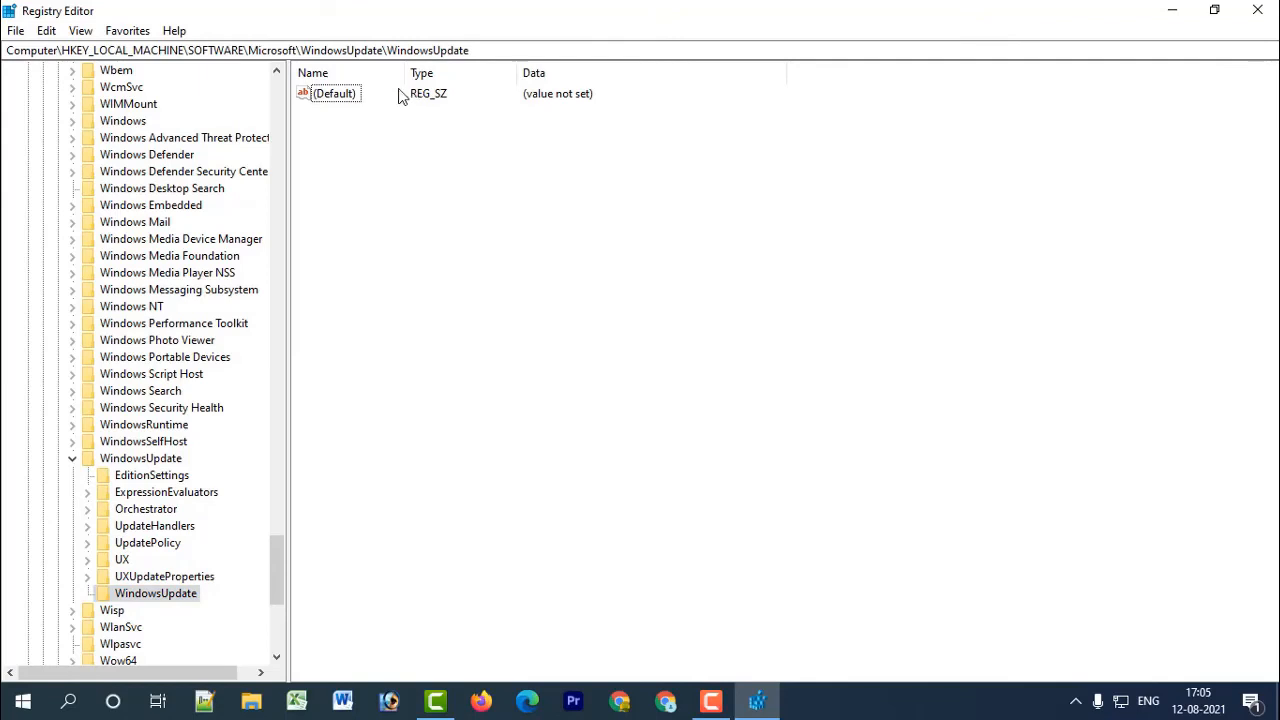
double_click(318, 100)
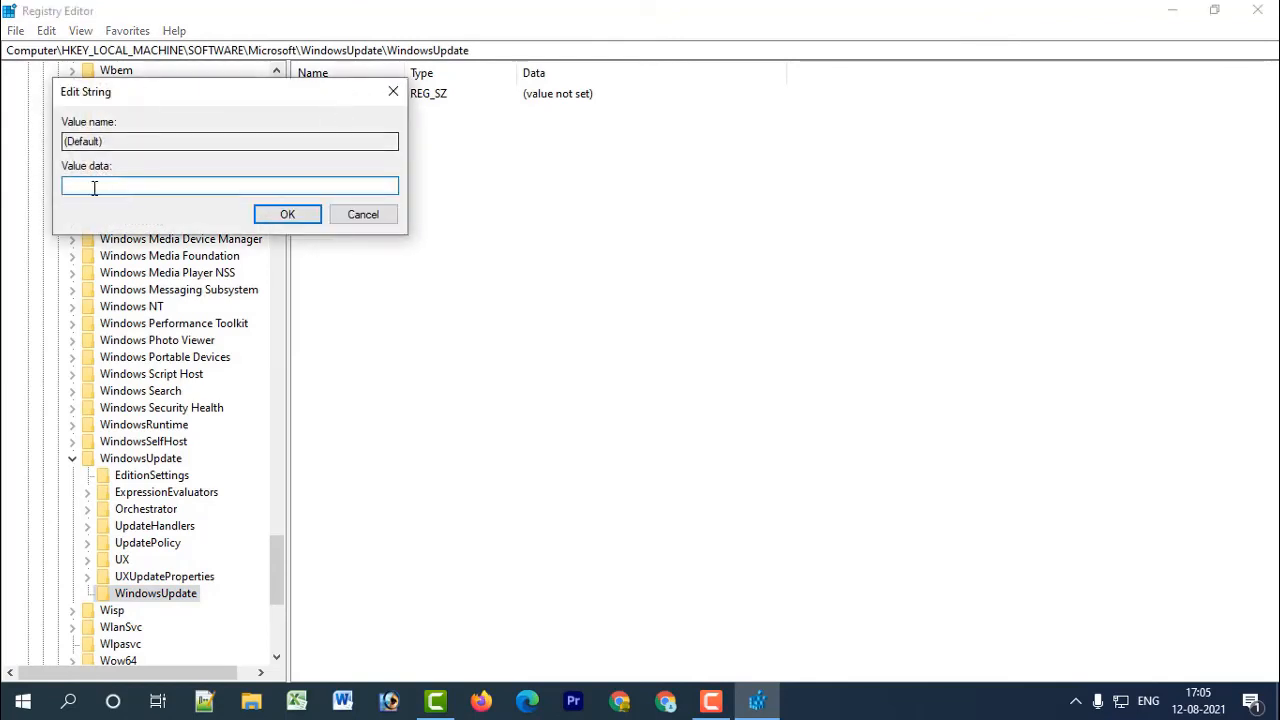
type("2")
left_click(287, 214)
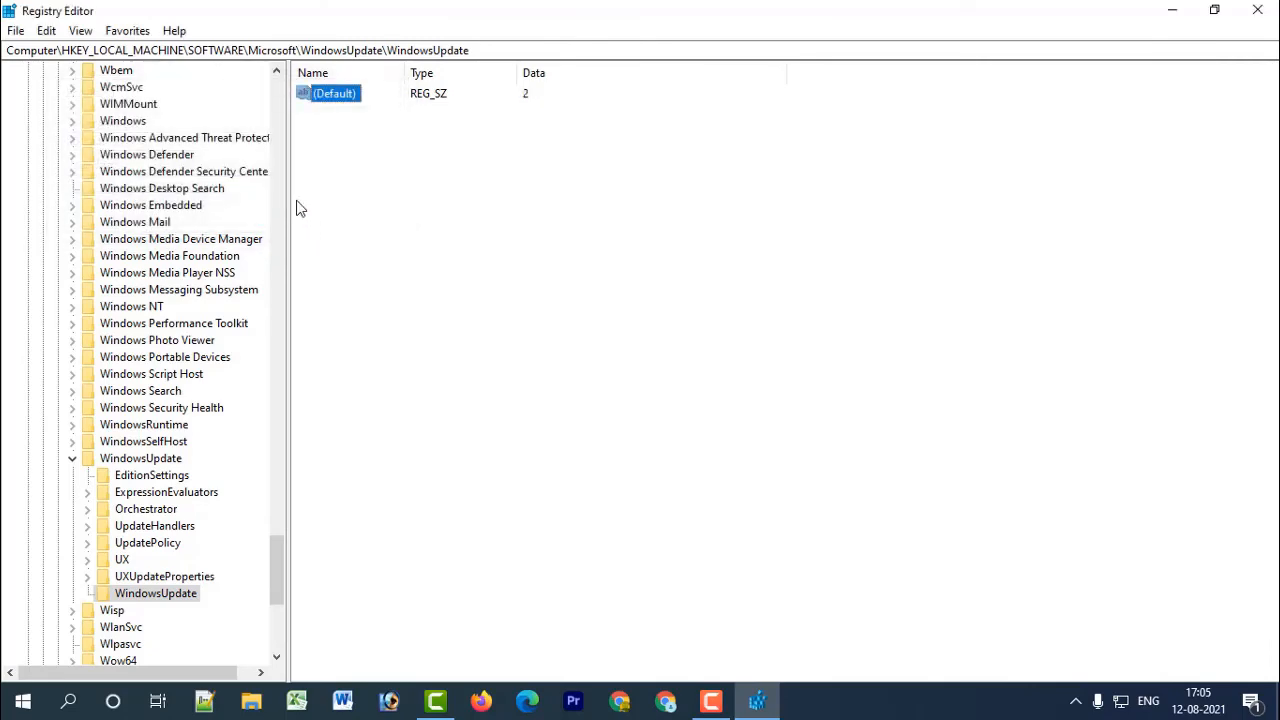
Collapse the HKEY_LOCAL_MACHINE branch of the registry tree and close the Registry Editor.
scroll(220, 294, "up", 12)
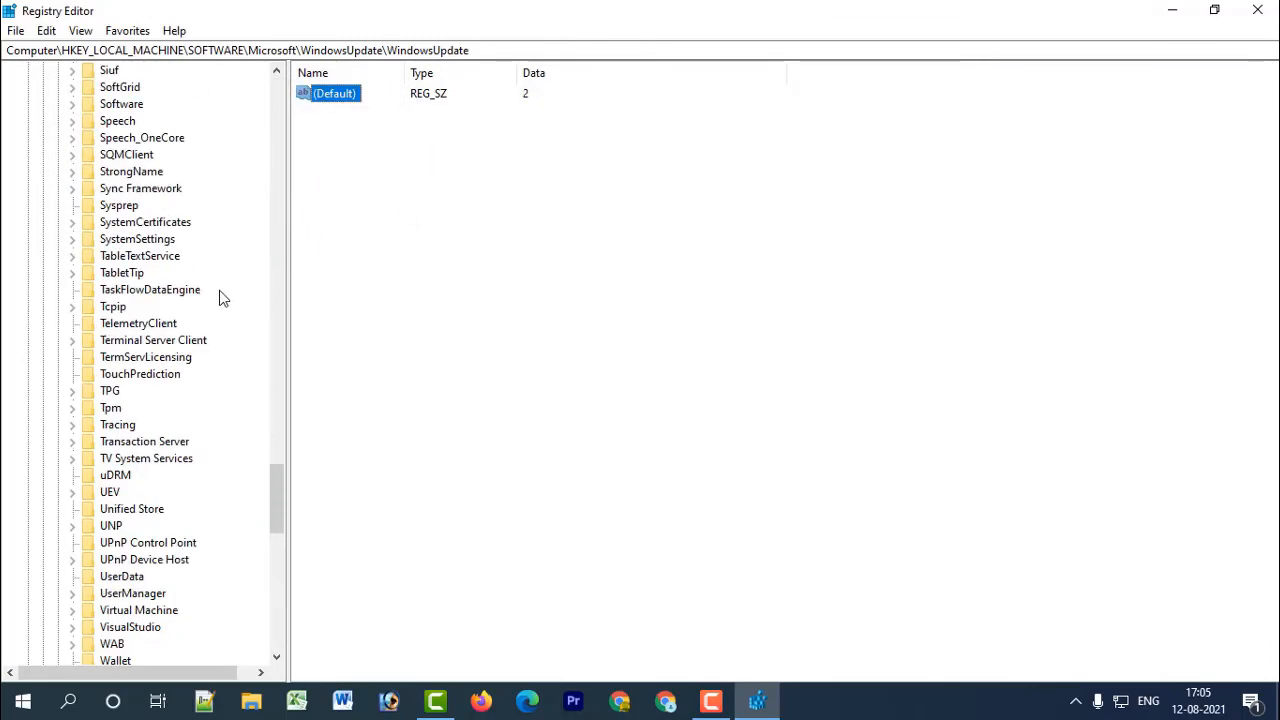
scroll(246, 340, "up", 8)
left_click_drag(266, 449, 277, 75)
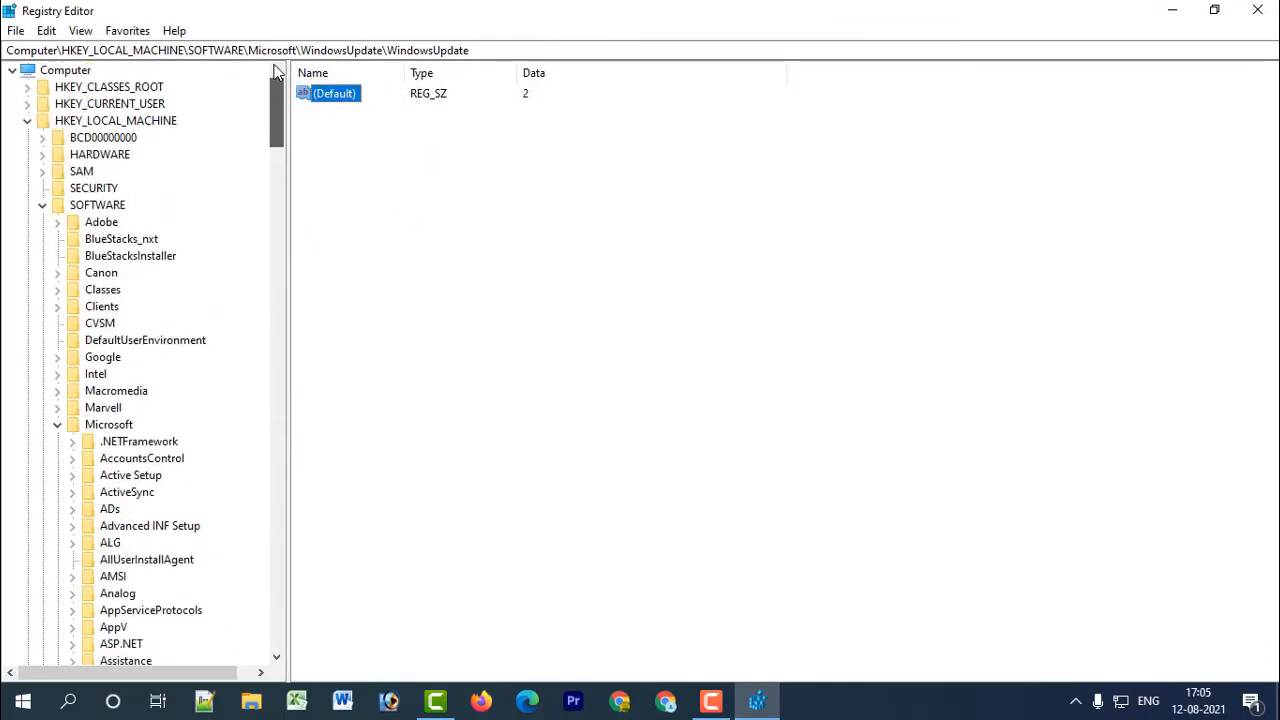
left_click(27, 120)
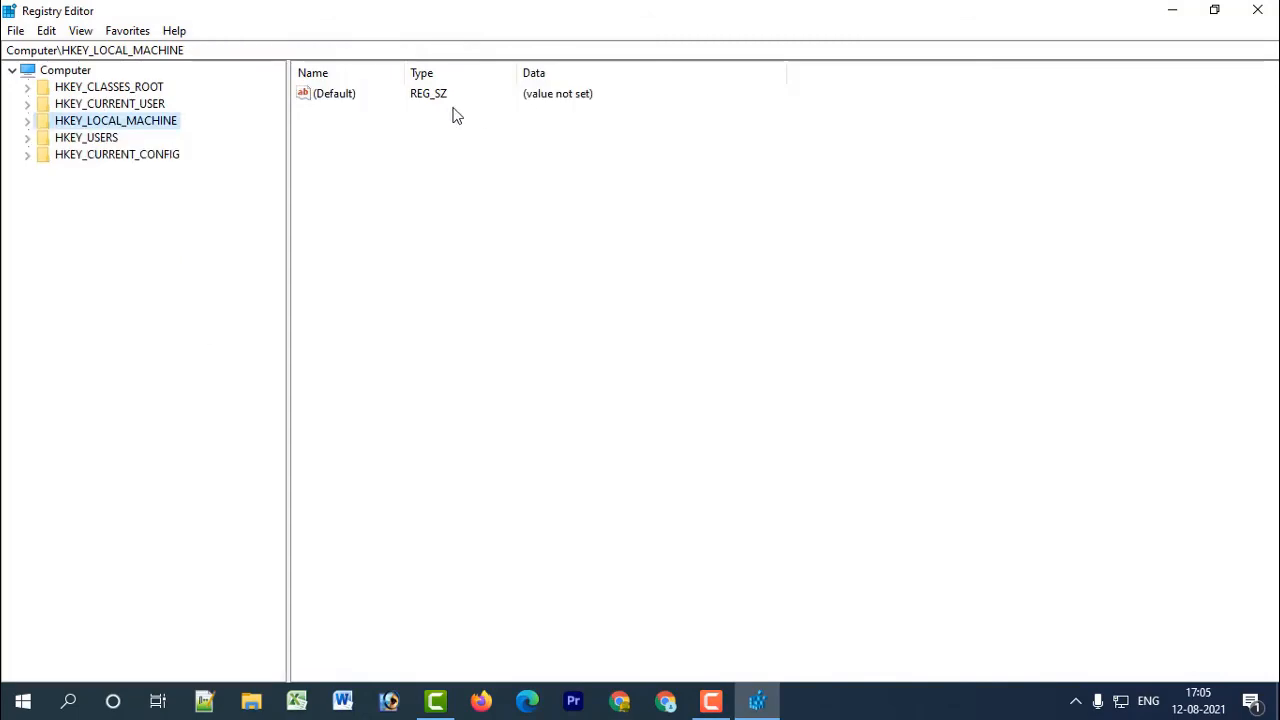
left_click(1257, 10)
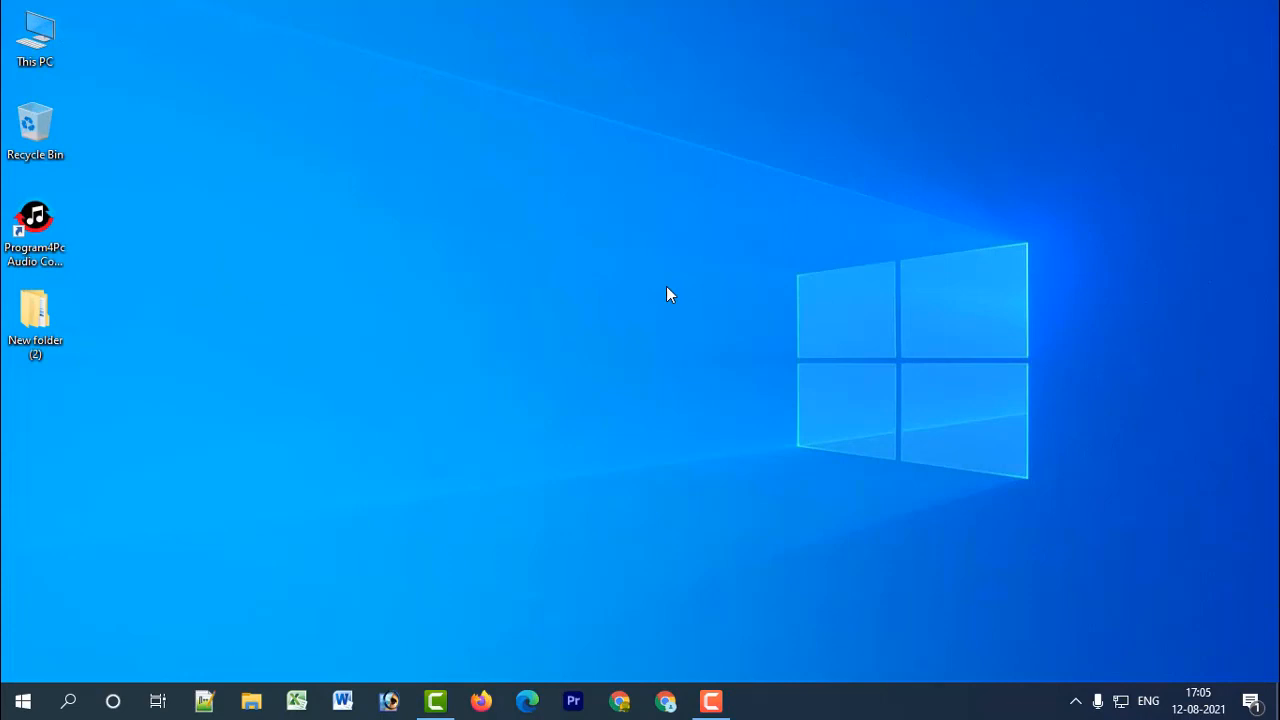
Switch to Notepad++ and add a line beginning with "Oka" below the last line of new 1.txt.
left_click(200, 700)
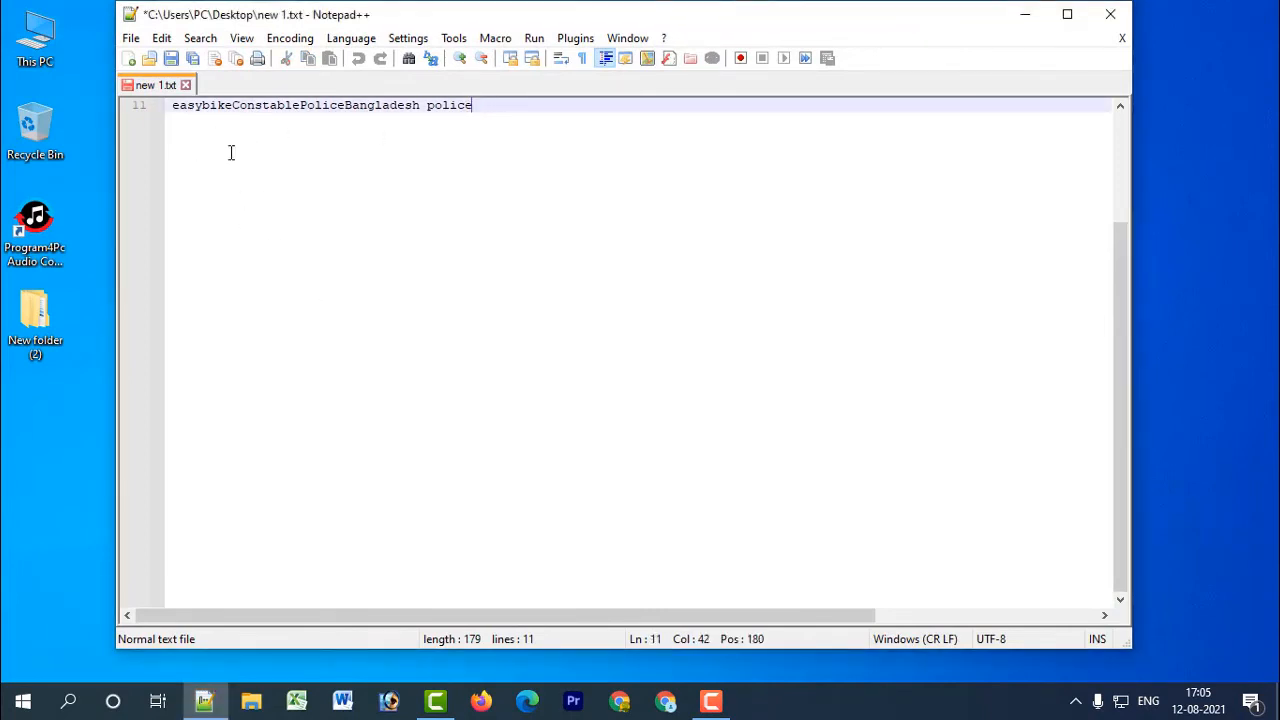
key("Return")
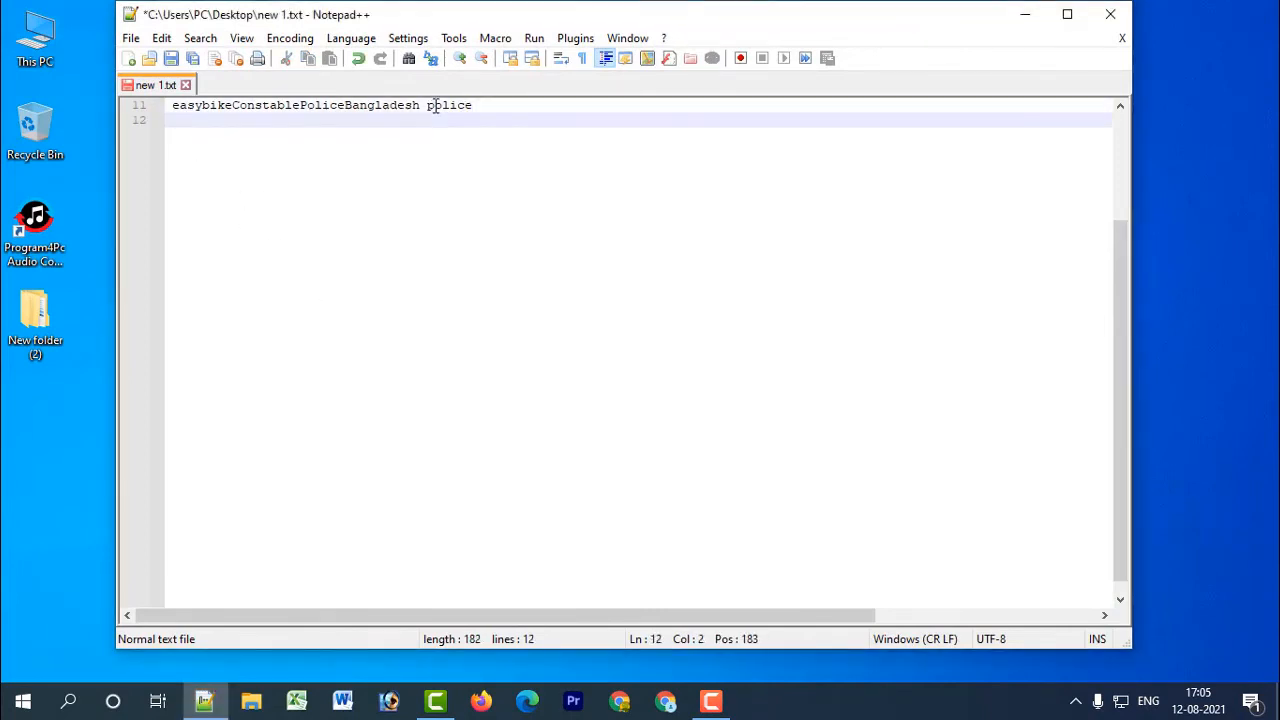
type("Oka y")
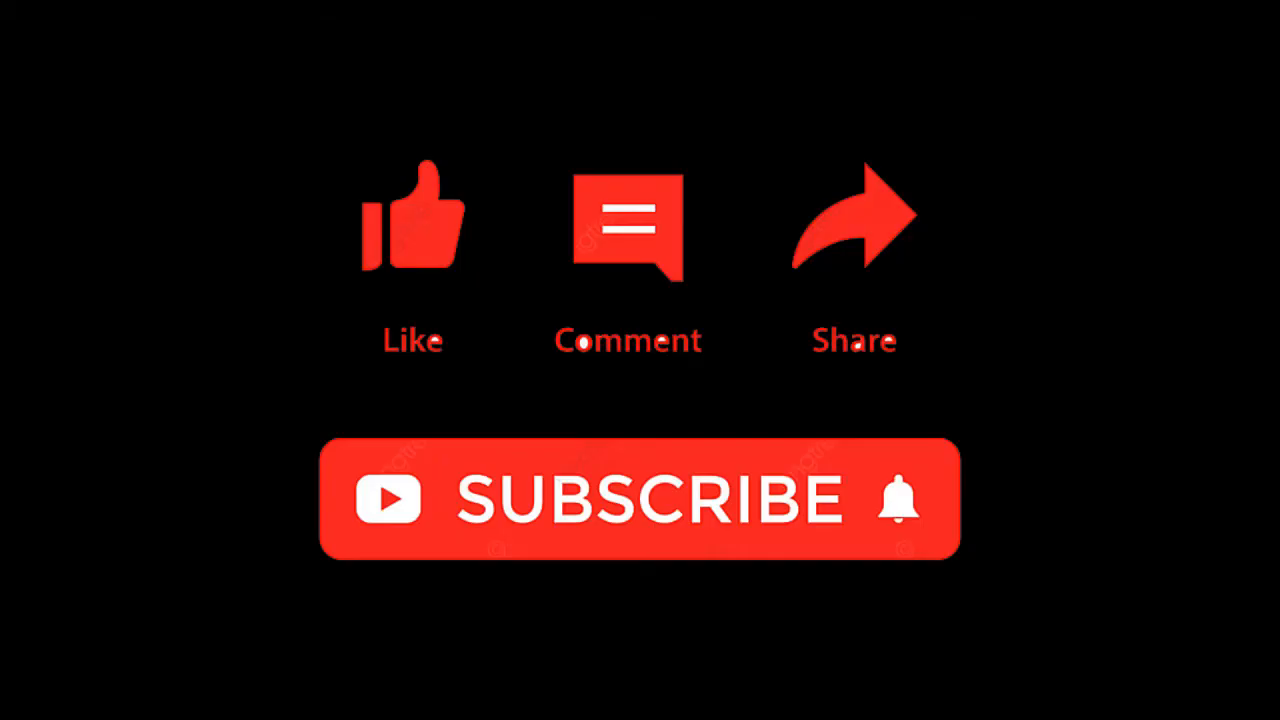